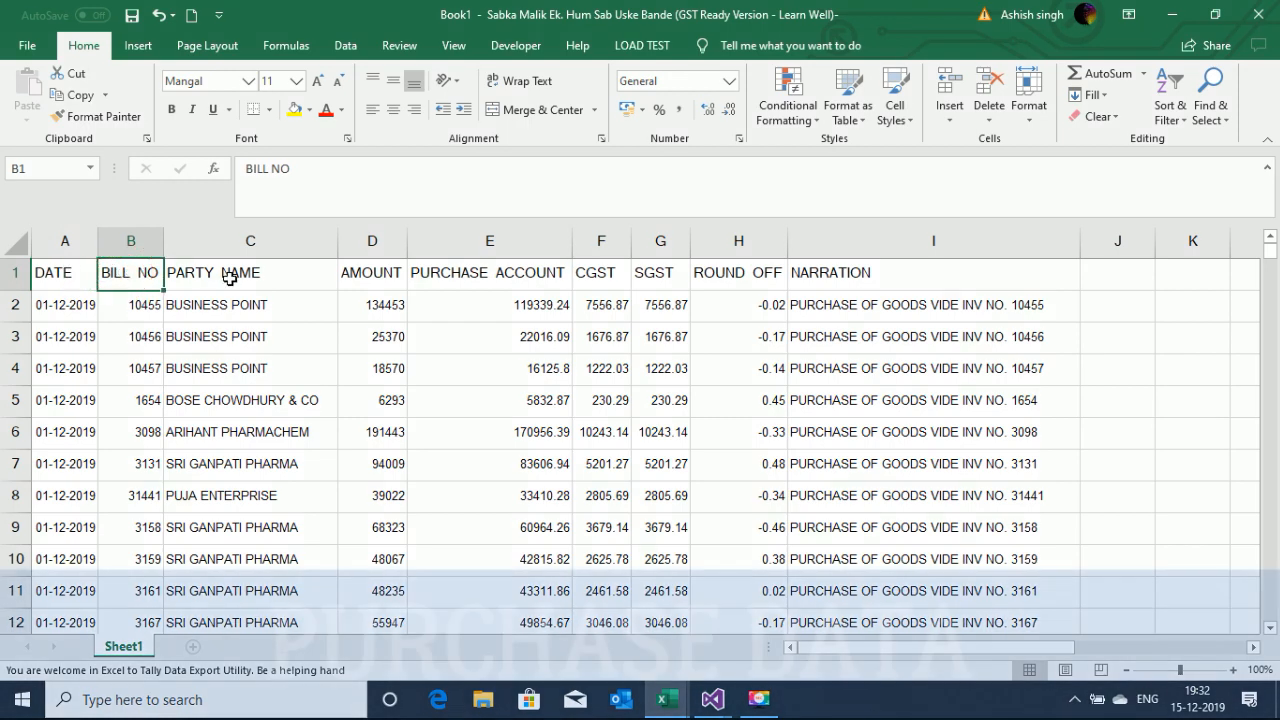
# Step: Review the purchase data's column headings in Book1, from the bill amounts through the tax columns to the narration, and check the Narration column's entries
pyautogui.click(361, 278)
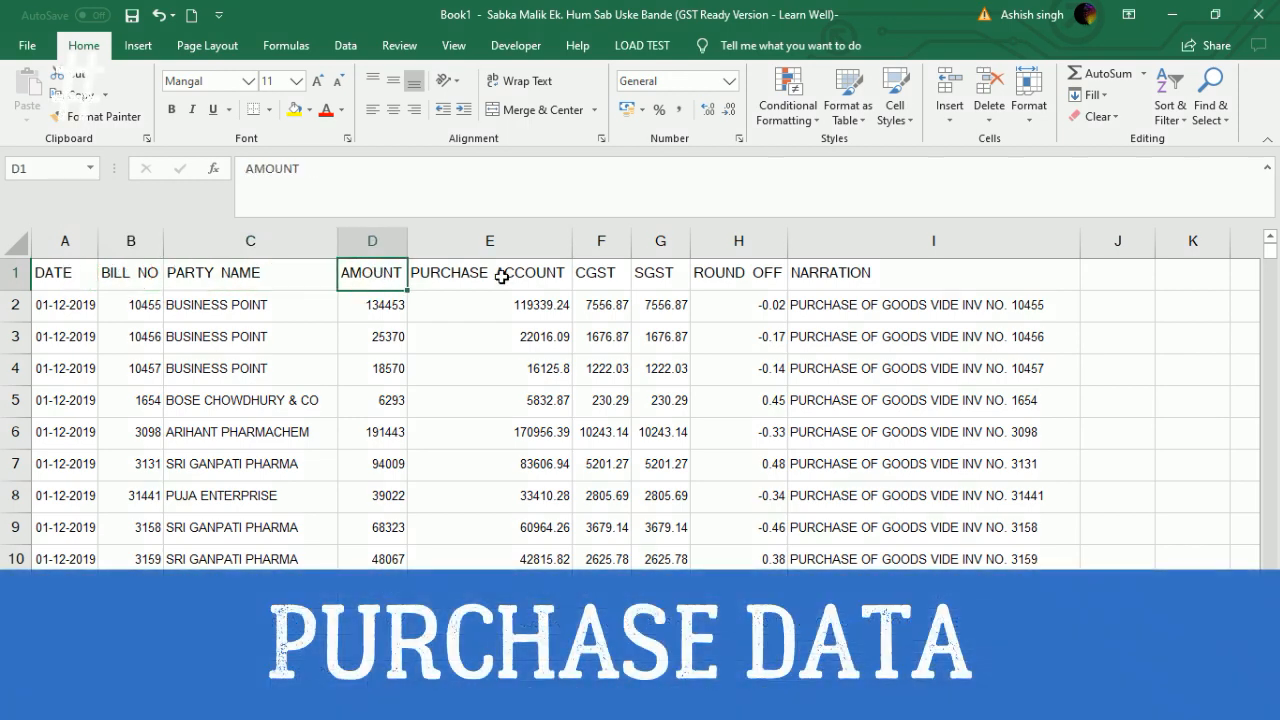
pyautogui.click(502, 276)
pyautogui.click(614, 276)
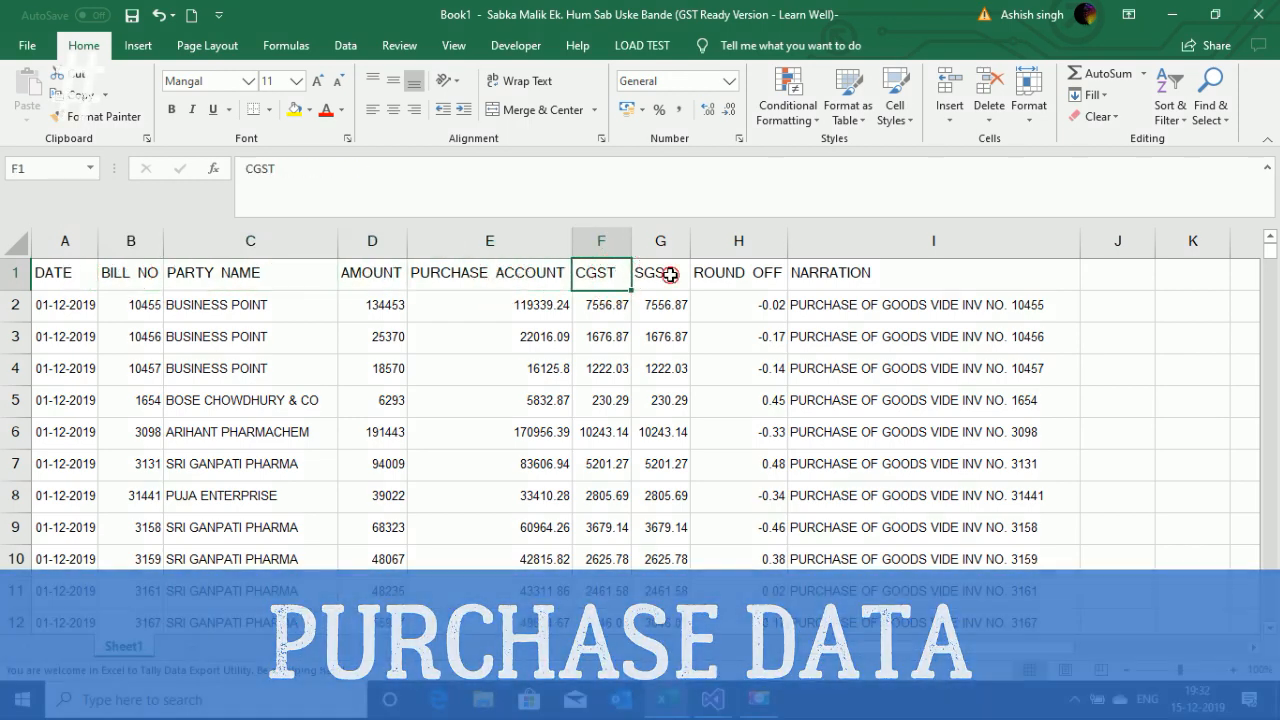
pyautogui.click(664, 276)
pyautogui.click(753, 273)
pyautogui.click(840, 272)
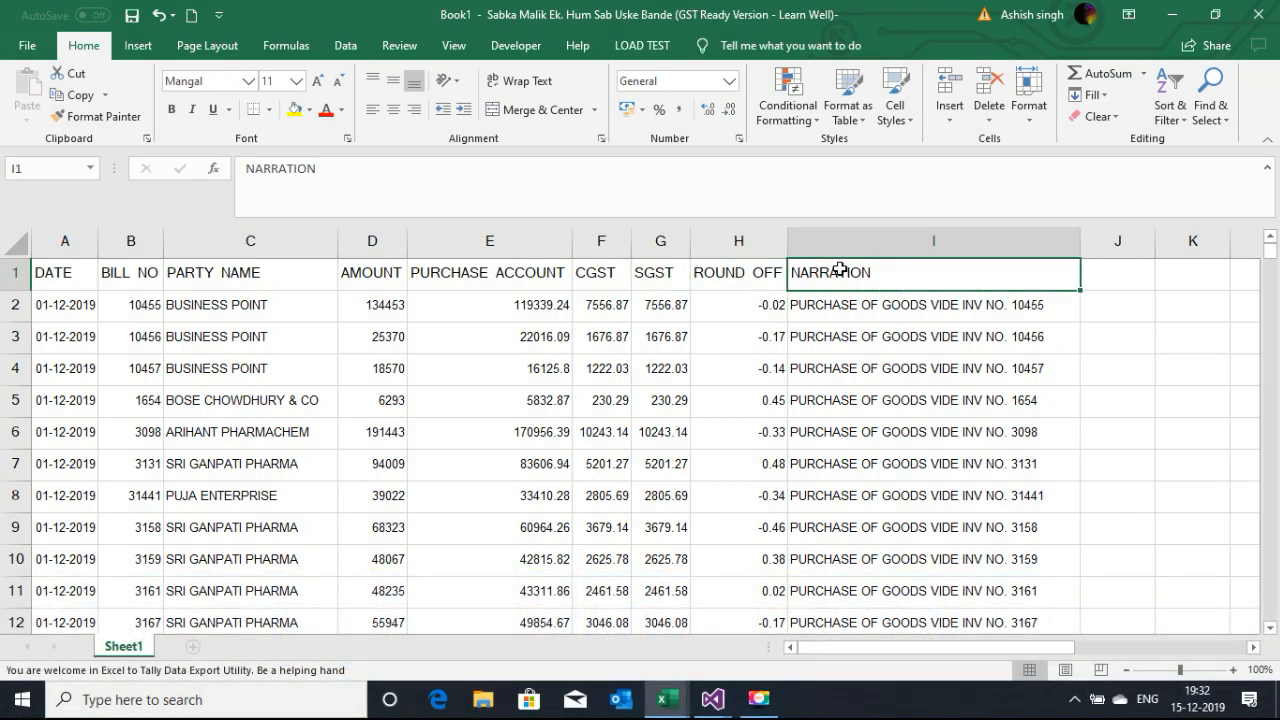
pyautogui.click(840, 236)
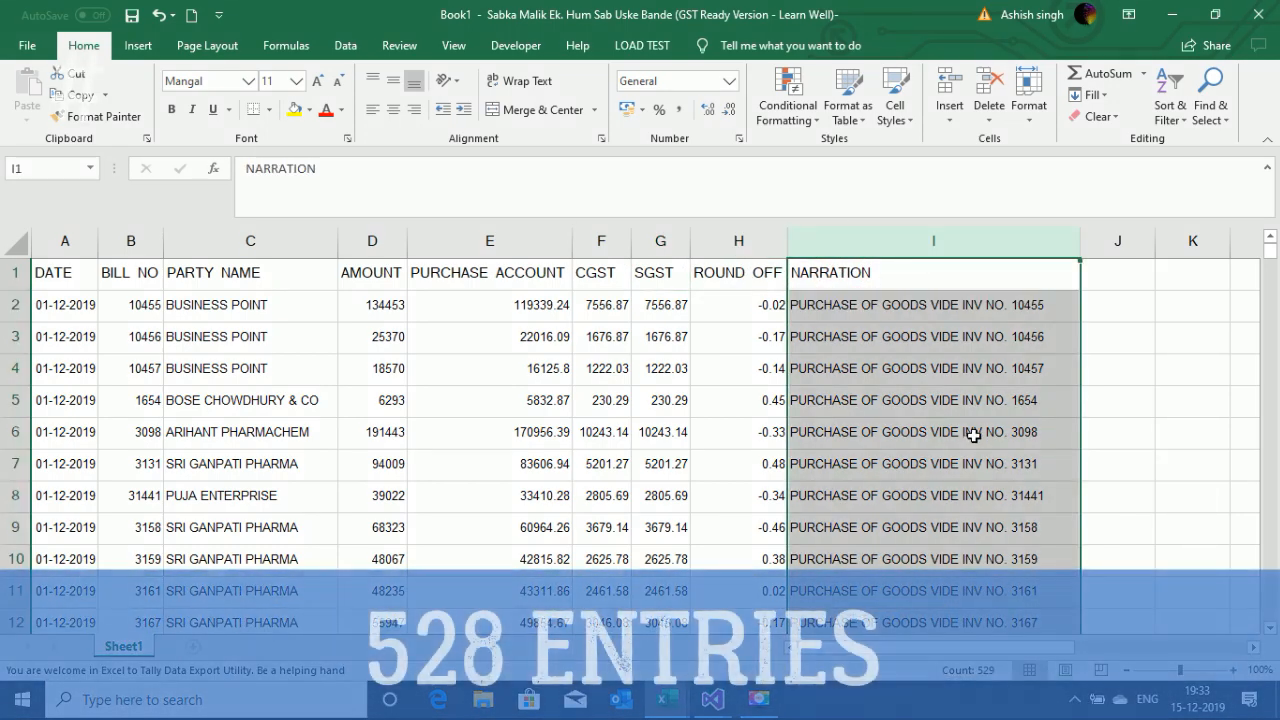
pyautogui.click(569, 276)
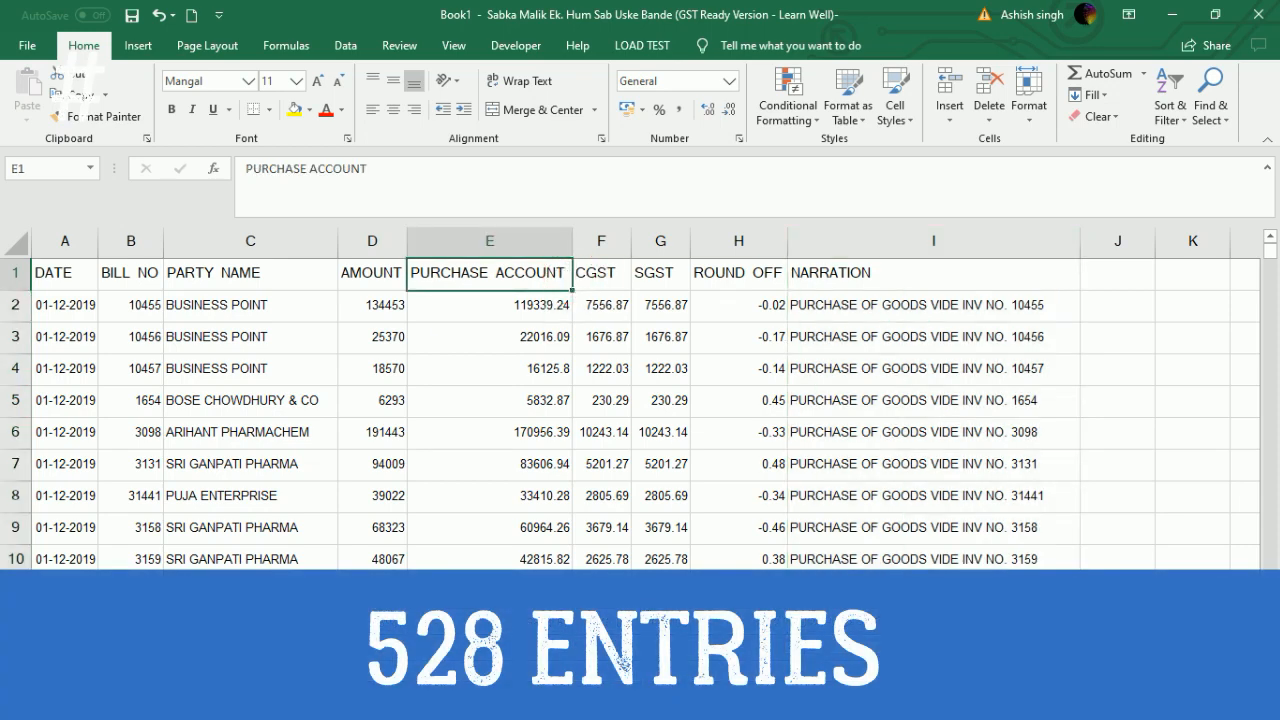
# Step: Switch to the Excel2Tally-LITE 2.5 workbook and look through its Import, LEDGER, VOUCHERS and VCHDetails sheets
pyautogui.moveTo(667, 699)
pyautogui.click(566, 610)
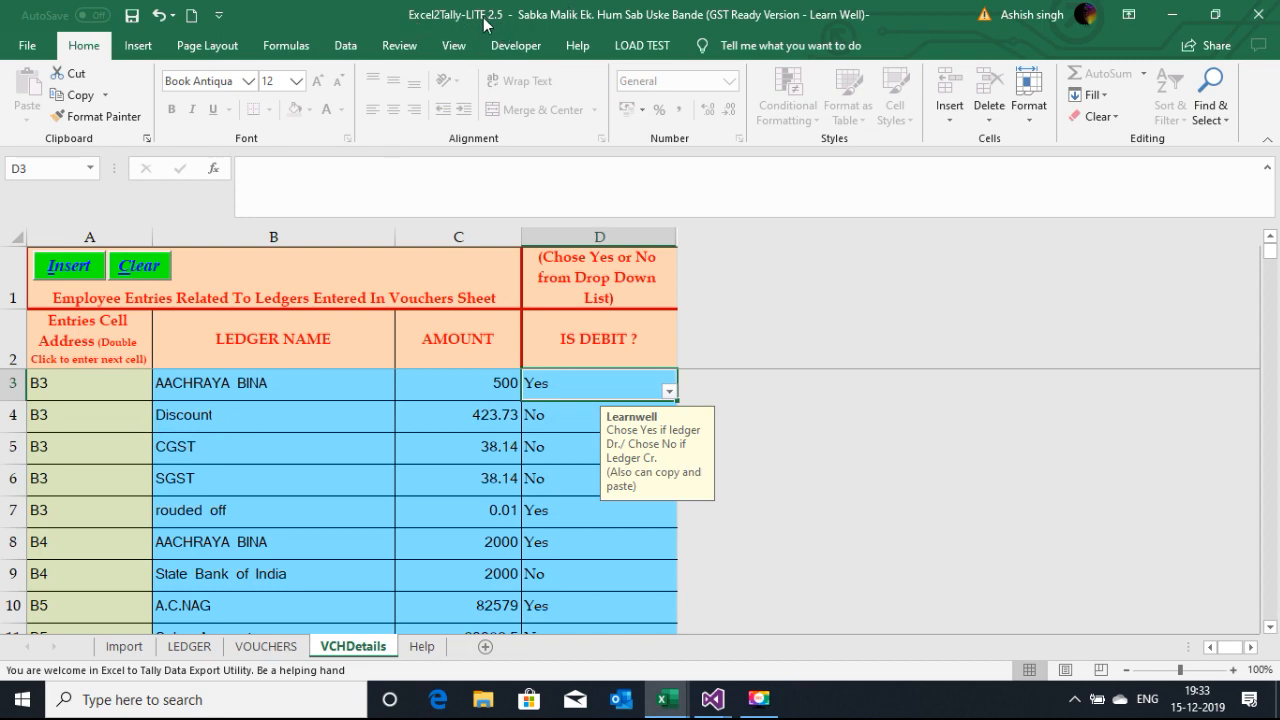
pyautogui.click(132, 649)
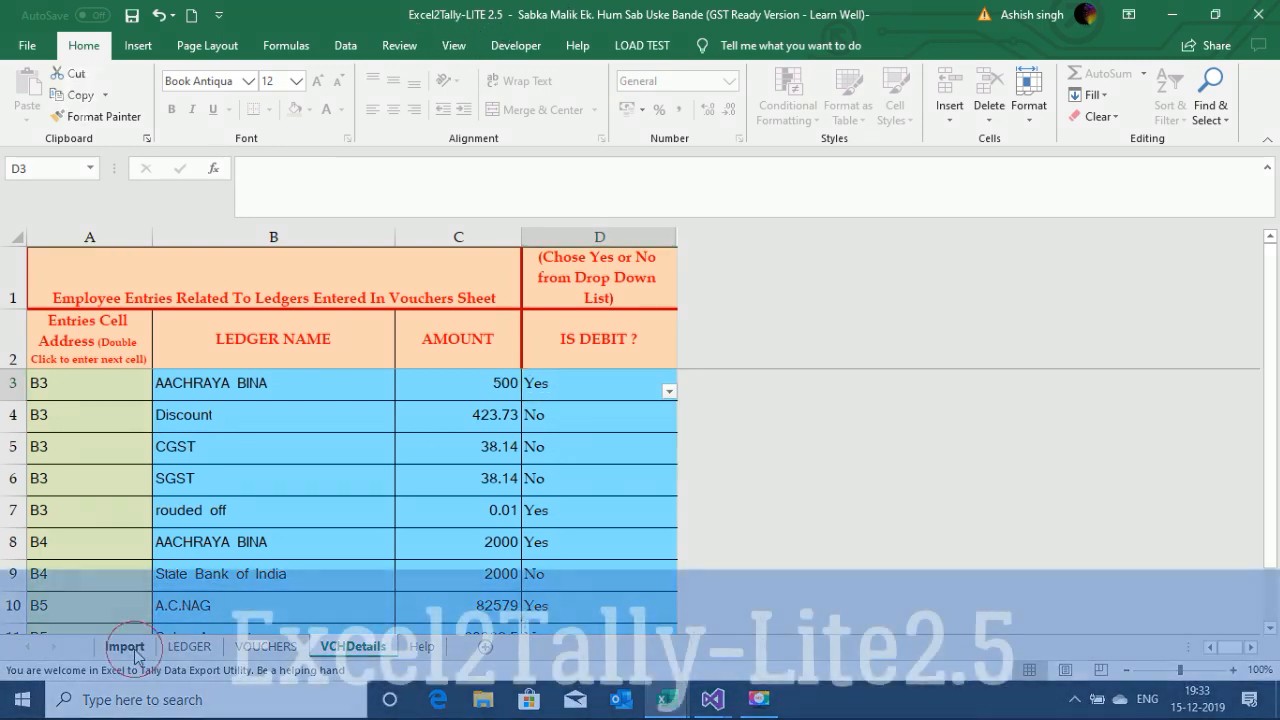
pyautogui.click(185, 646)
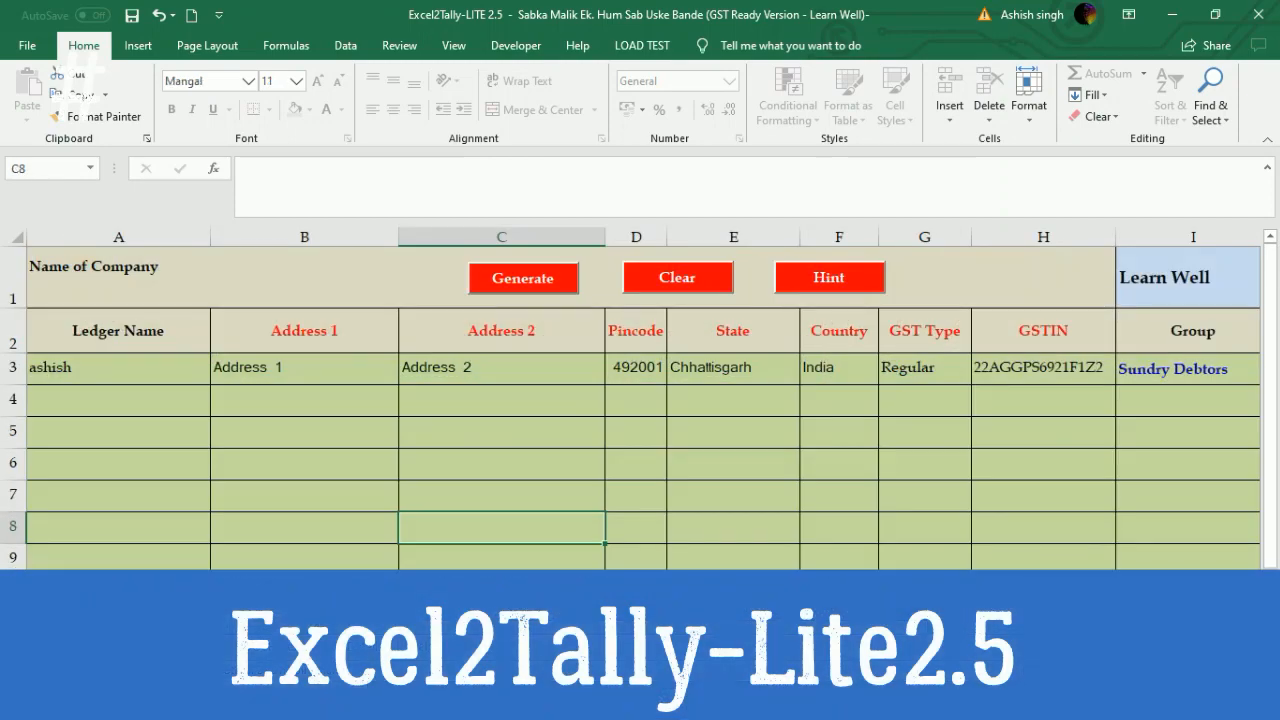
pyautogui.click(490, 425)
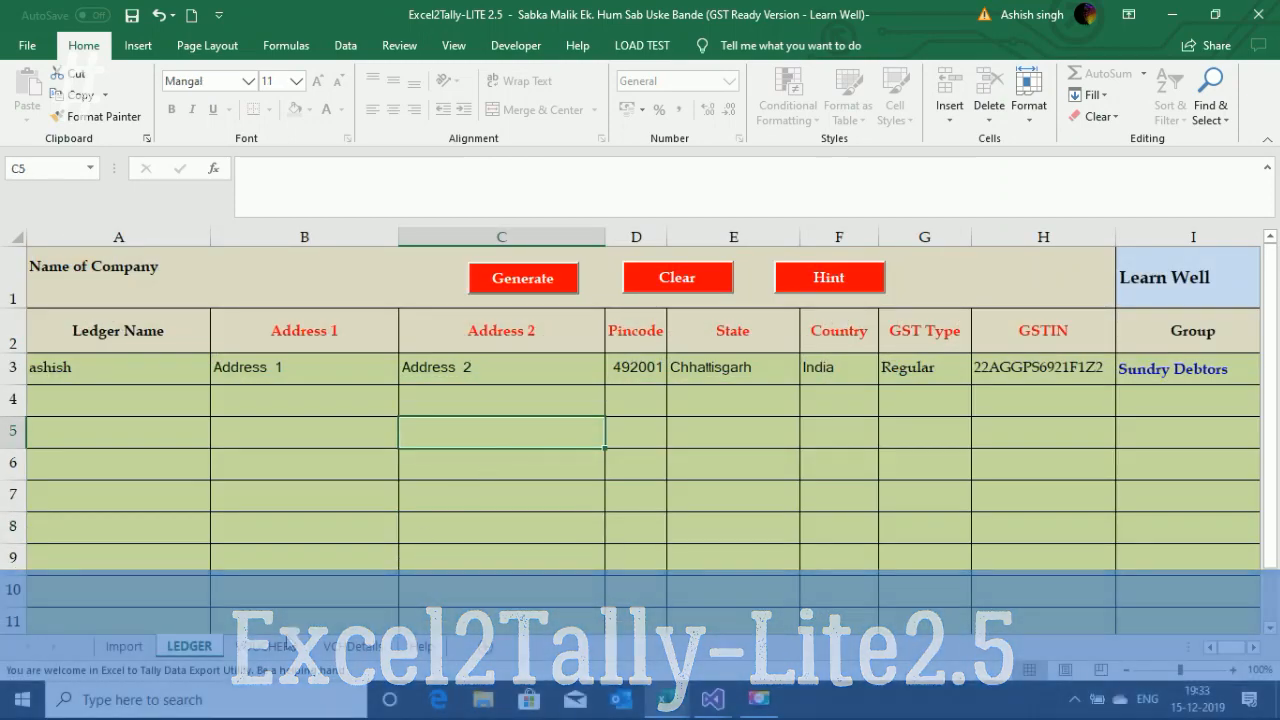
pyautogui.click(280, 648)
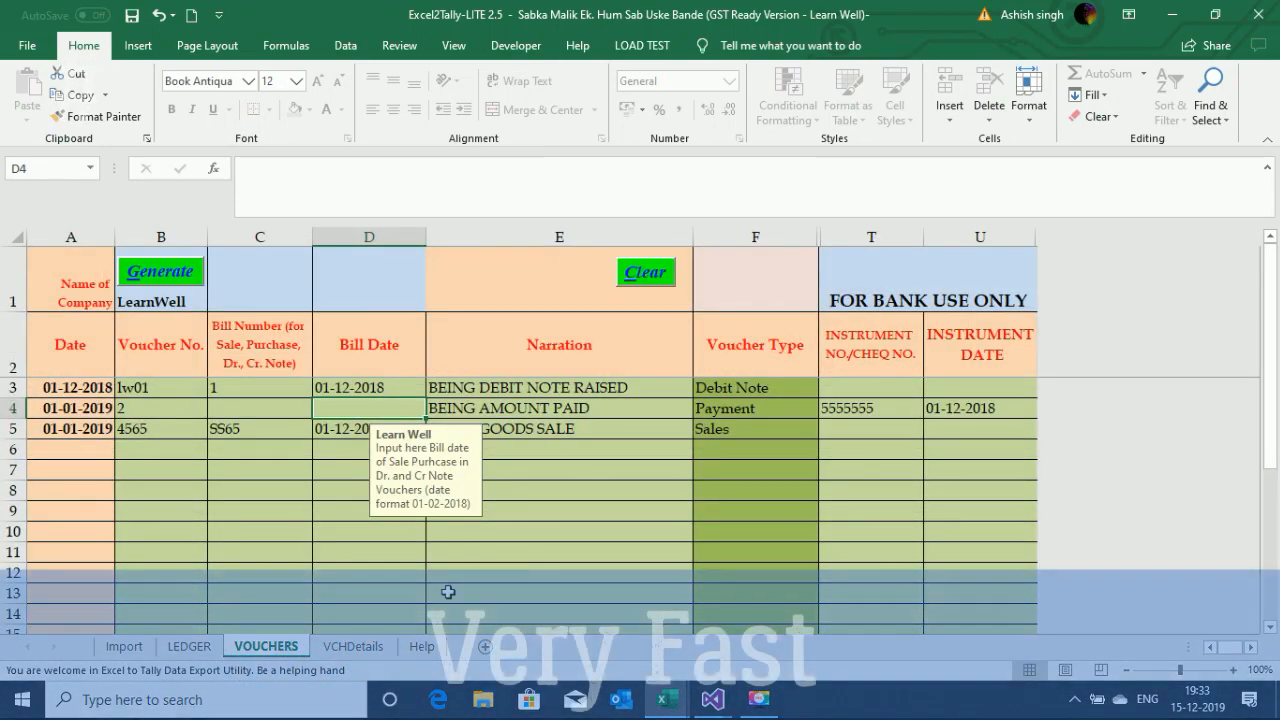
pyautogui.click(352, 646)
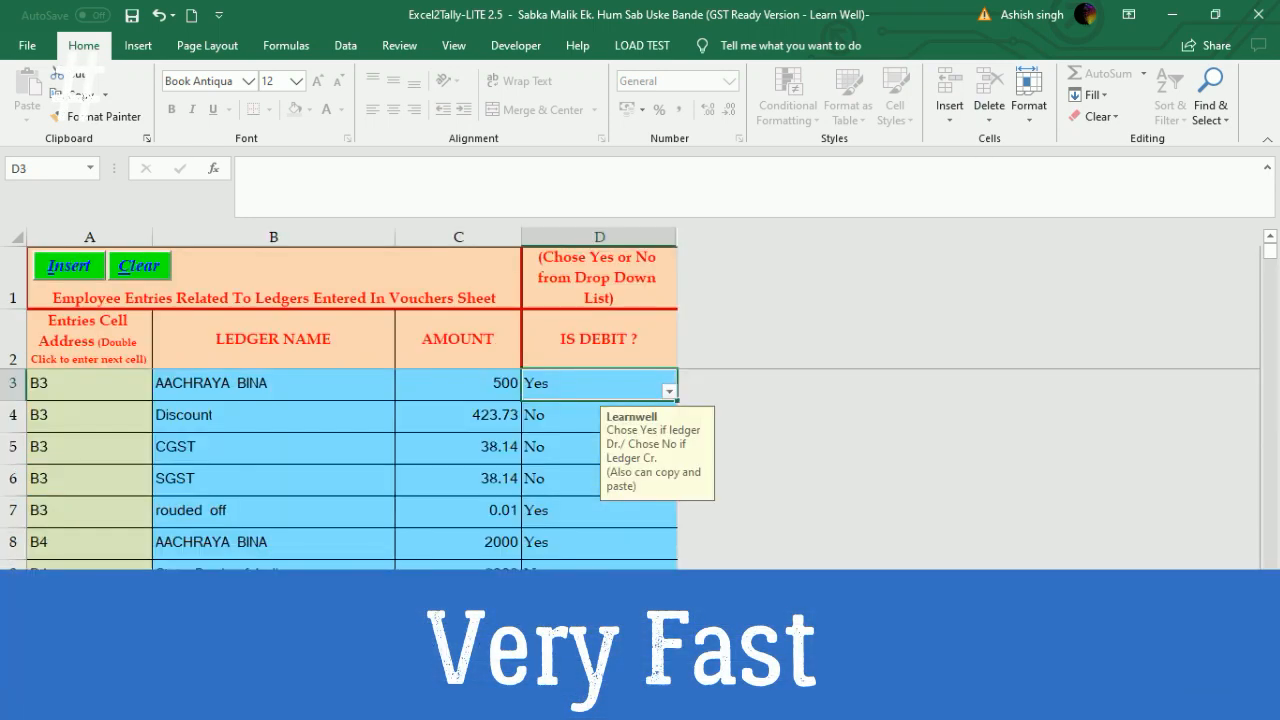
pyautogui.click(266, 646)
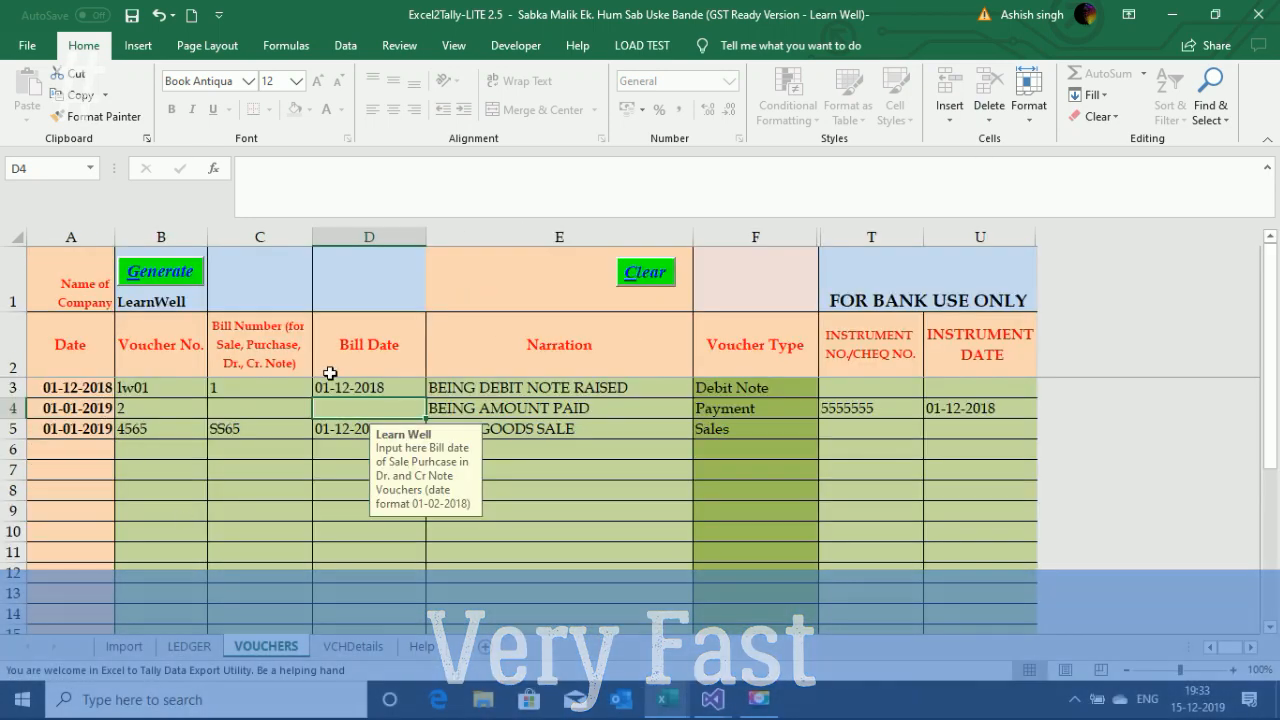
# Step: Copy all dates from Book1's DATE column, starting at A2, into the Date column of the VOUCHERS sheet from A3
pyautogui.click(87, 392)
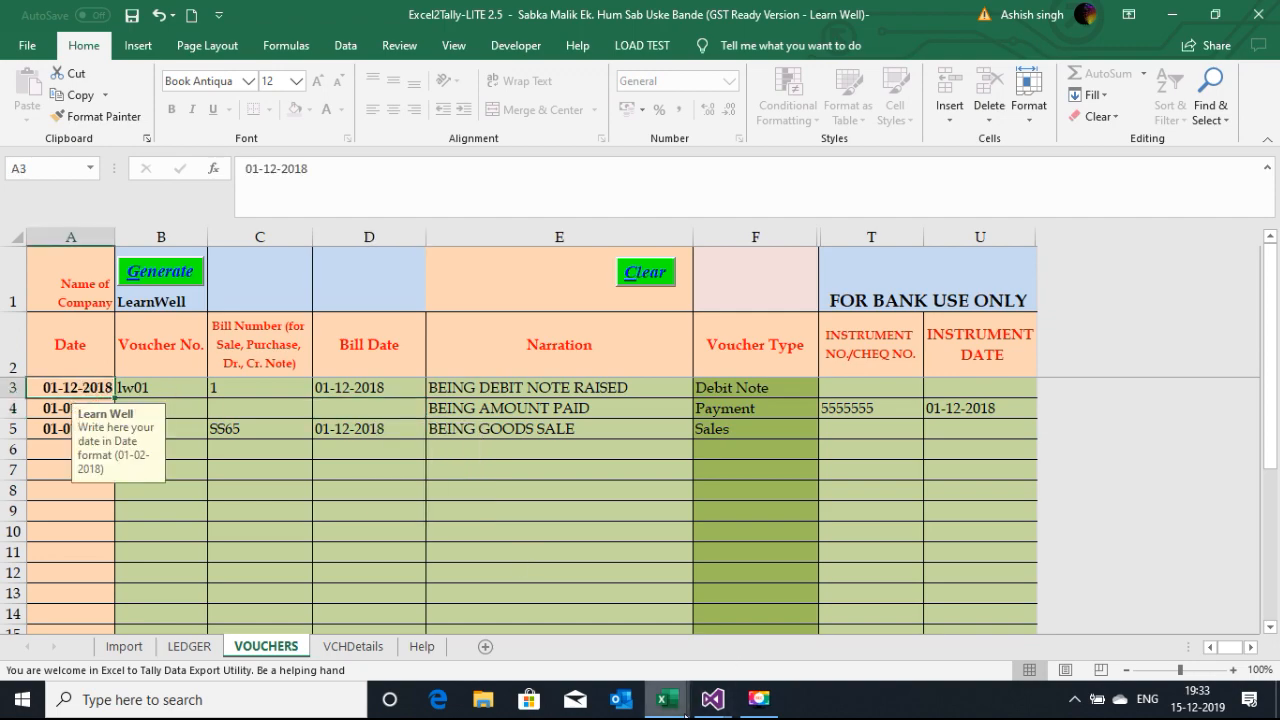
pyautogui.moveTo(685, 714)
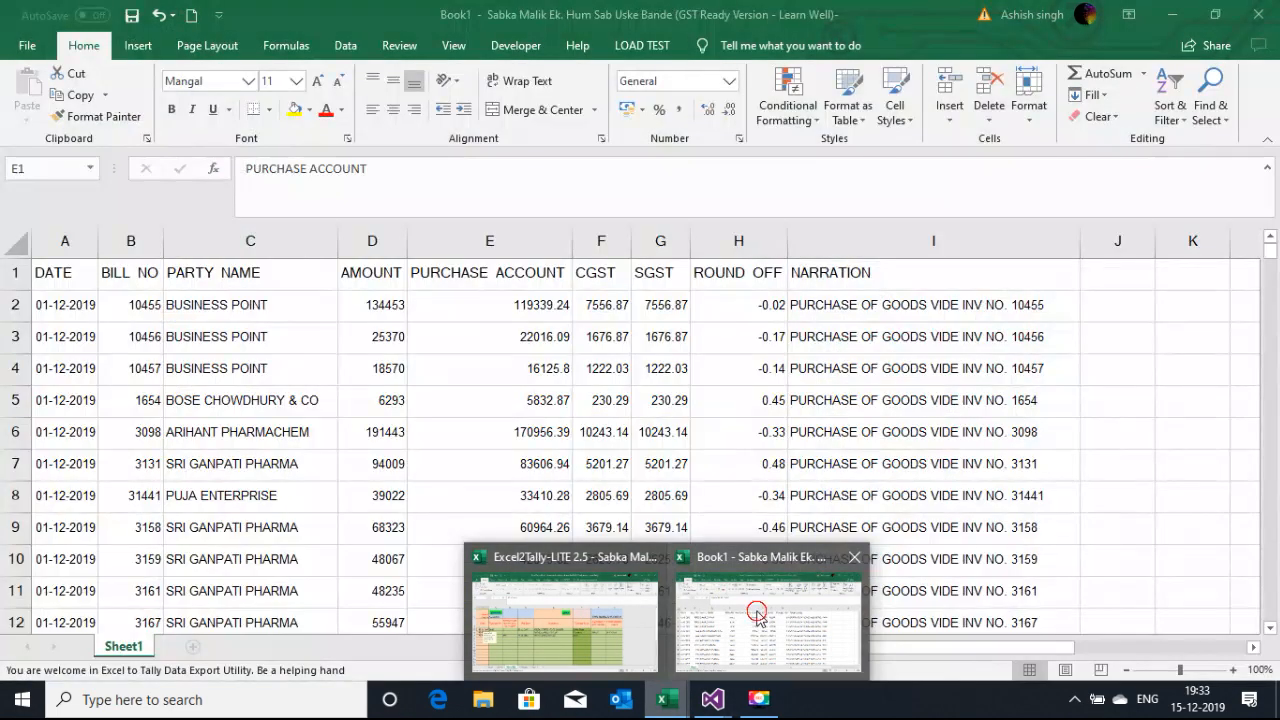
pyautogui.click(775, 580)
pyautogui.click(46, 305)
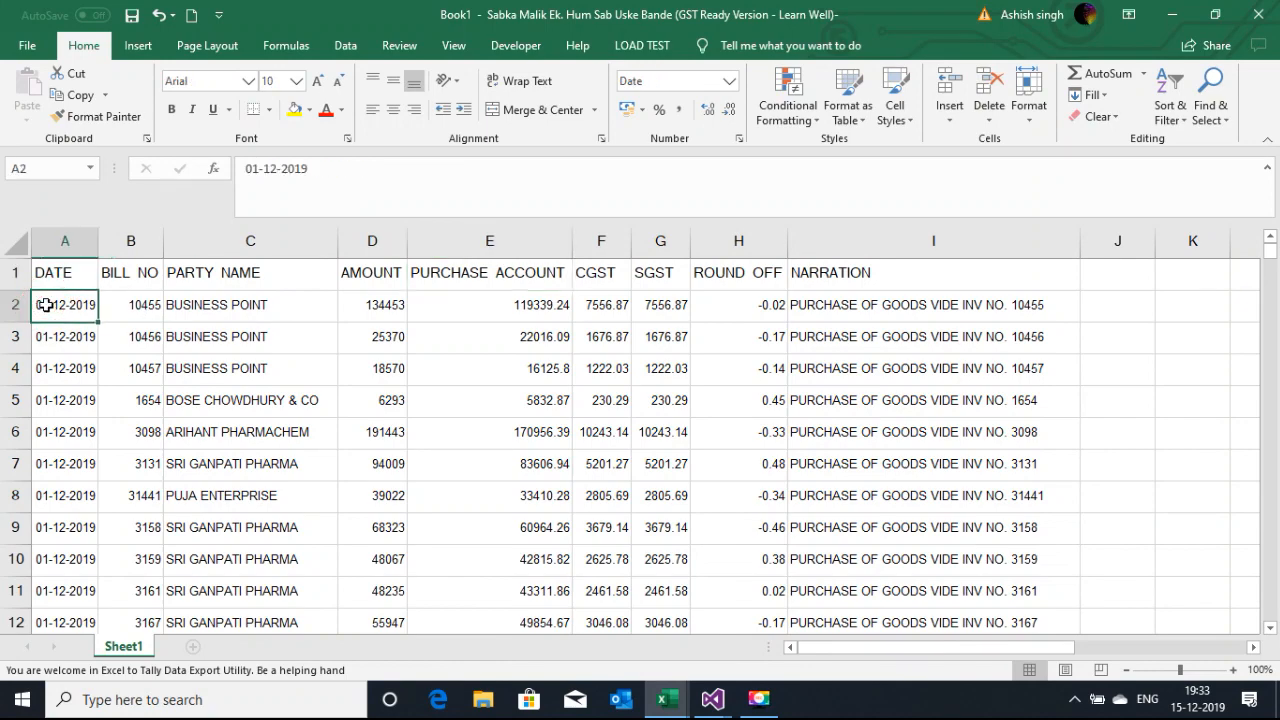
pyautogui.hotkey('ctrl', 'shift', 'Down')
pyautogui.hotkey('ctrl', 'c')
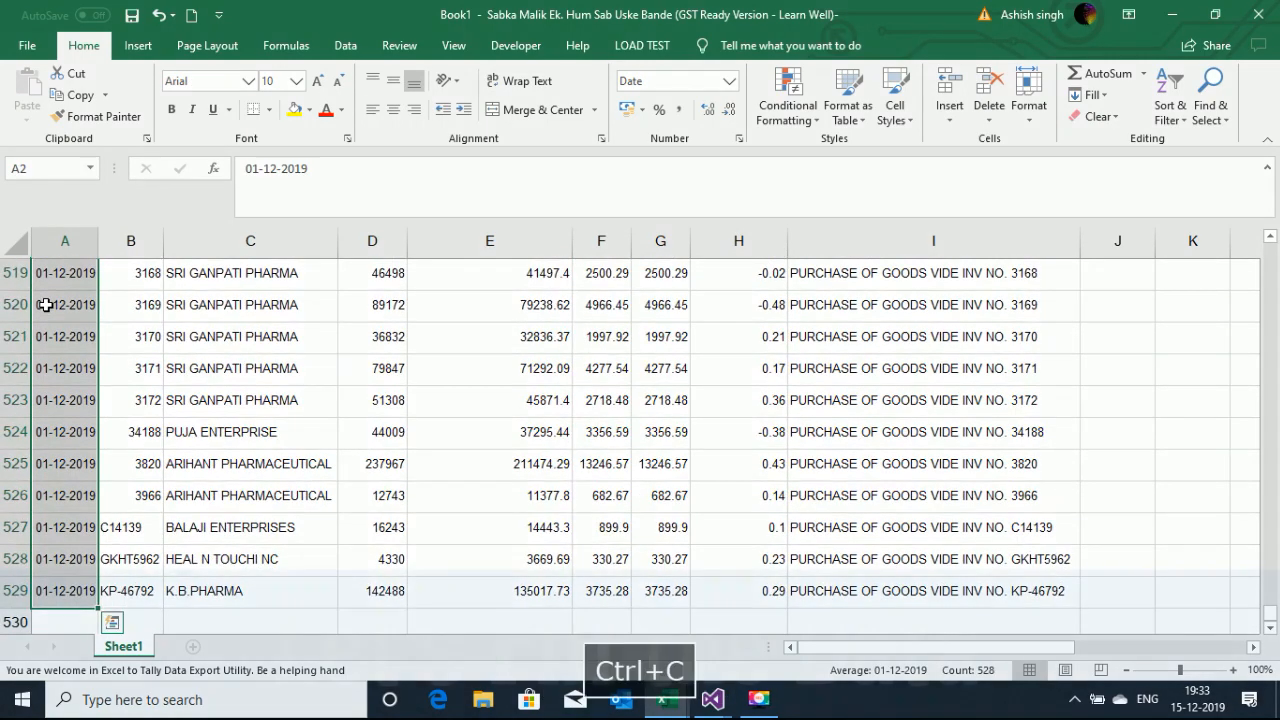
pyautogui.hotkey('alt', 'Tab')
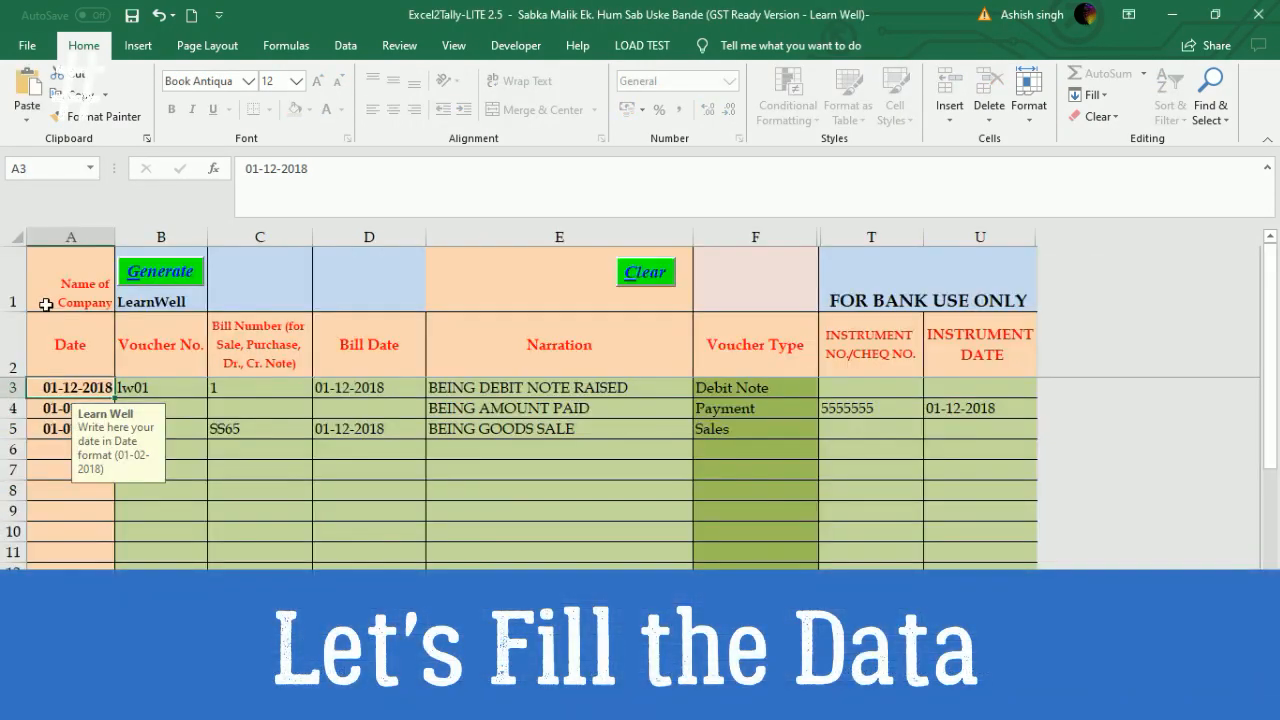
pyautogui.hotkey('ctrl', 'v')
# Step: Copy all of Book1's bill numbers into both the Voucher No. and Bill Number columns of the VOUCHERS sheet, starting at row 3
pyautogui.press('Right')
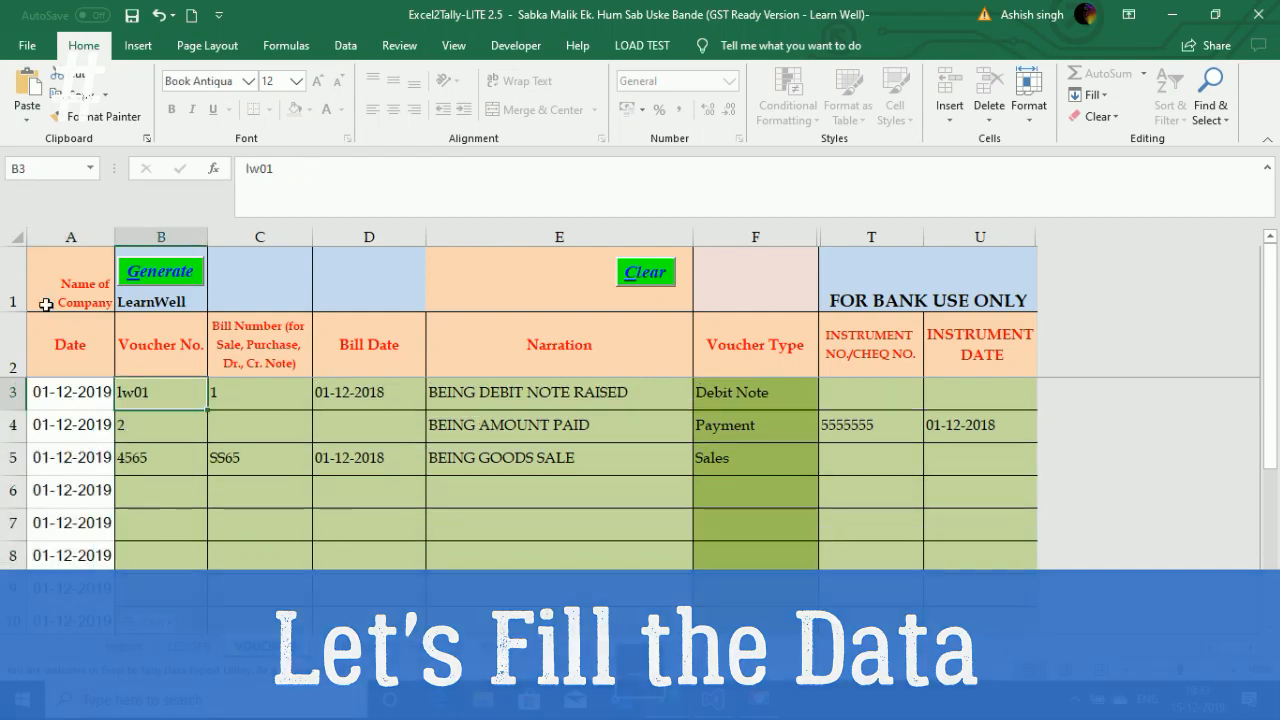
pyautogui.hotkey('alt', 'Tab')
pyautogui.press('Right')
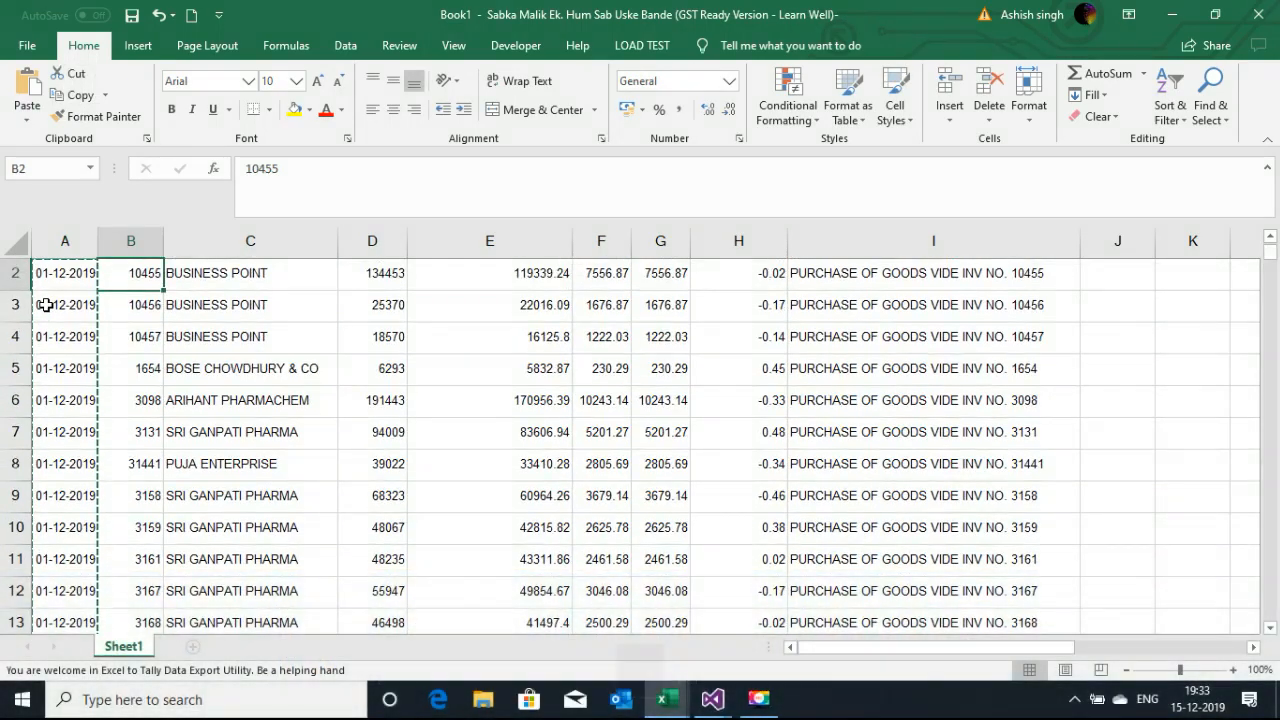
pyautogui.hotkey('ctrl', 'shift', 'Down')
pyautogui.hotkey('ctrl', 'c')
pyautogui.hotkey('alt', 'Tab')
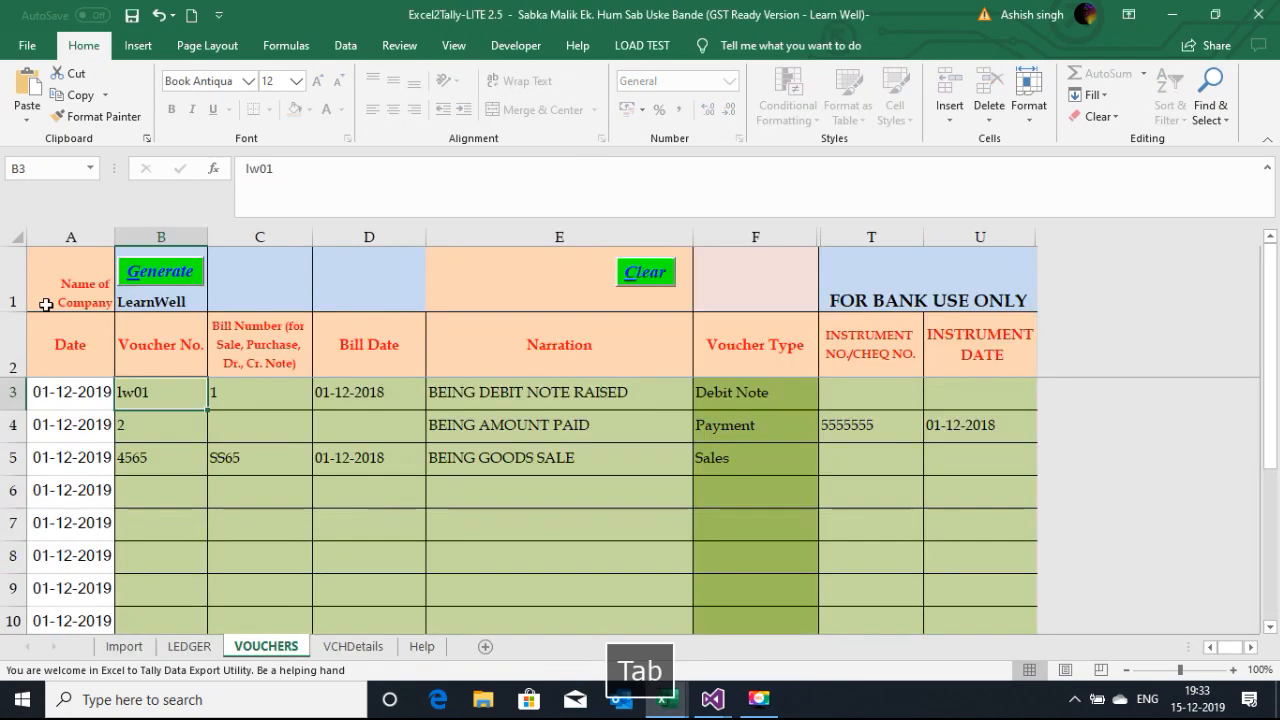
pyautogui.hotkey('ctrl', 'v')
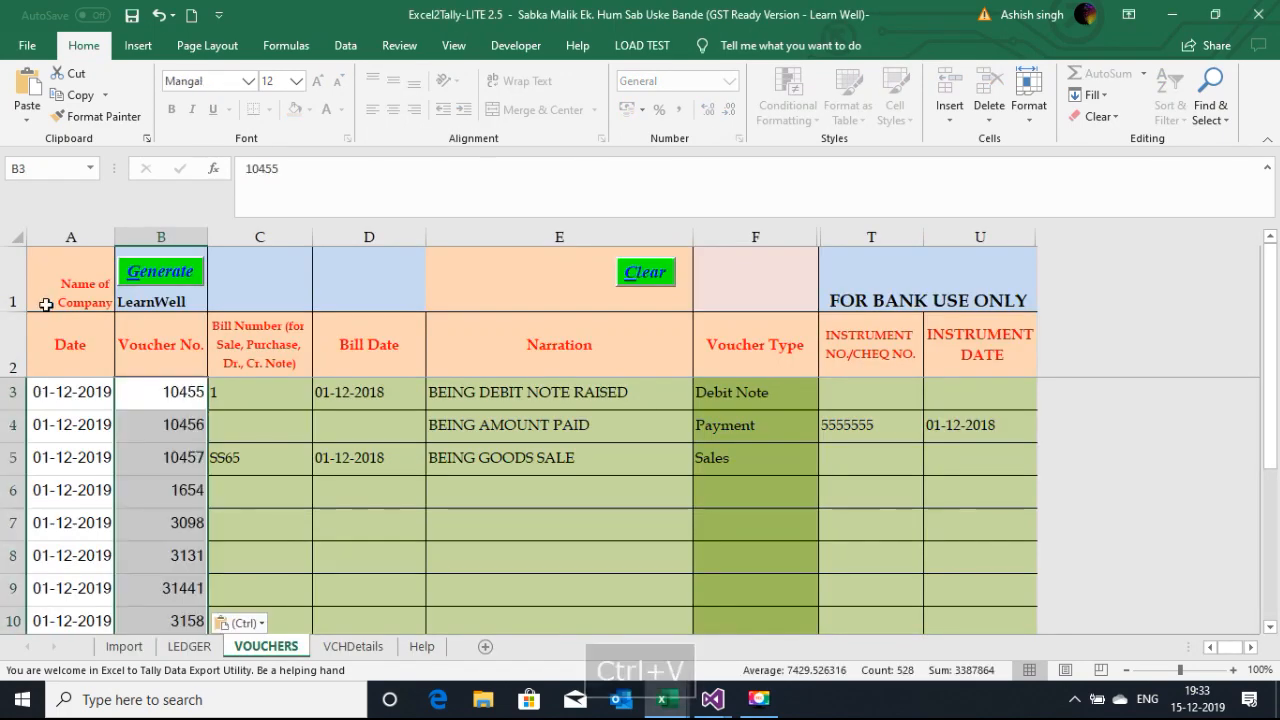
pyautogui.press('Right')
pyautogui.hotkey('ctrl', 'v')
# Step: Copy Book1's dates into the Bill Date column of the VOUCHERS sheet, starting at D3
pyautogui.press('Right')
pyautogui.hotkey('alt', 'Tab')
pyautogui.press('Left')
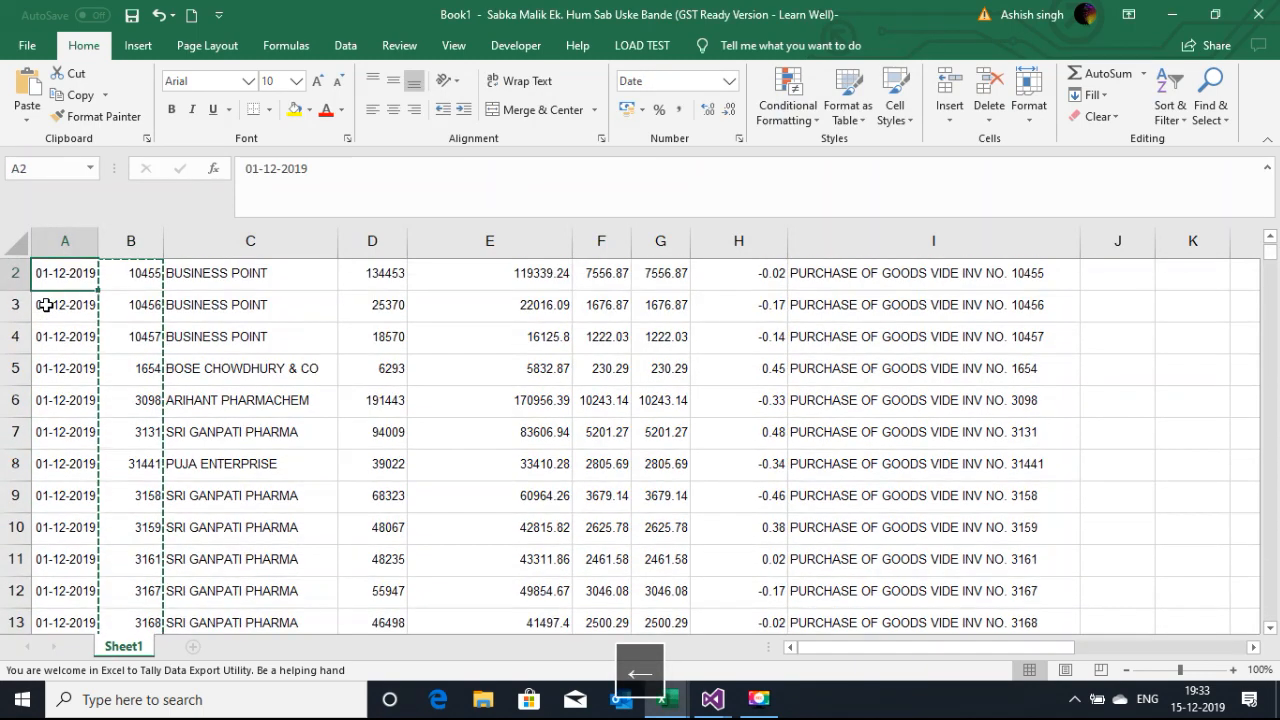
pyautogui.hotkey('ctrl', 'shift', 'Down')
pyautogui.hotkey('ctrl', 'c')
pyautogui.hotkey('alt', 'Tab')
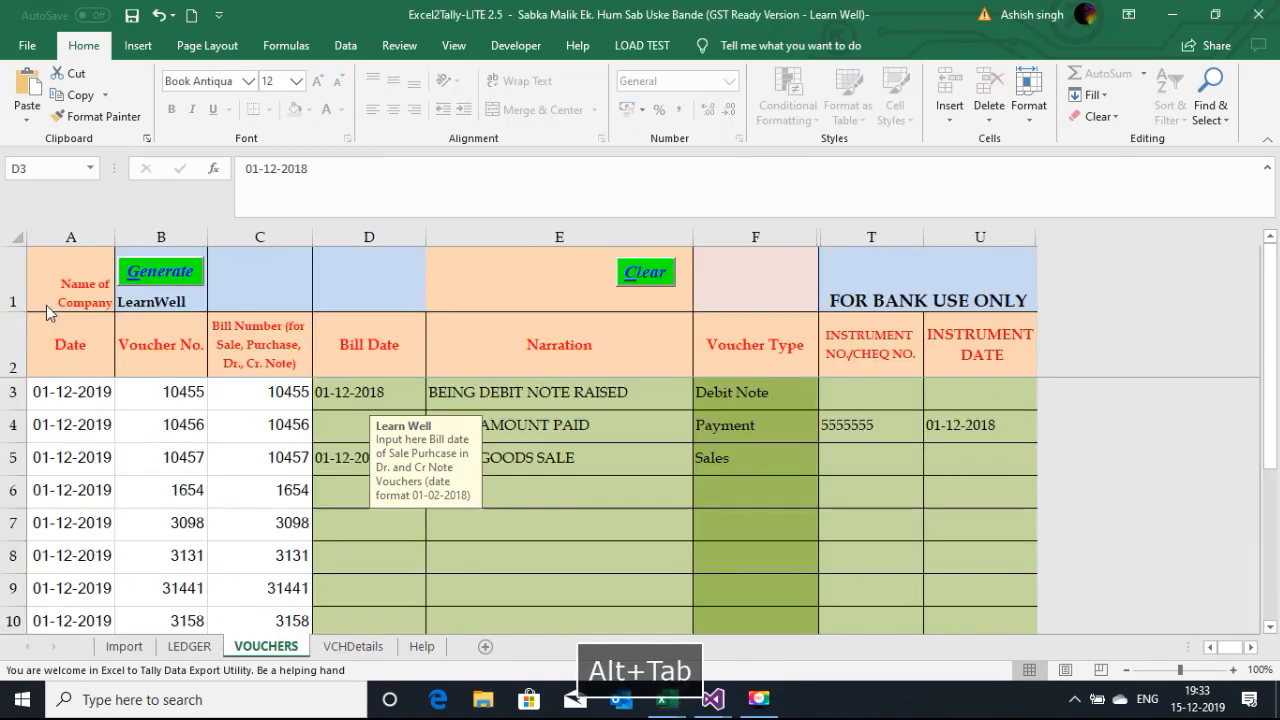
pyautogui.hotkey('ctrl', 'v')
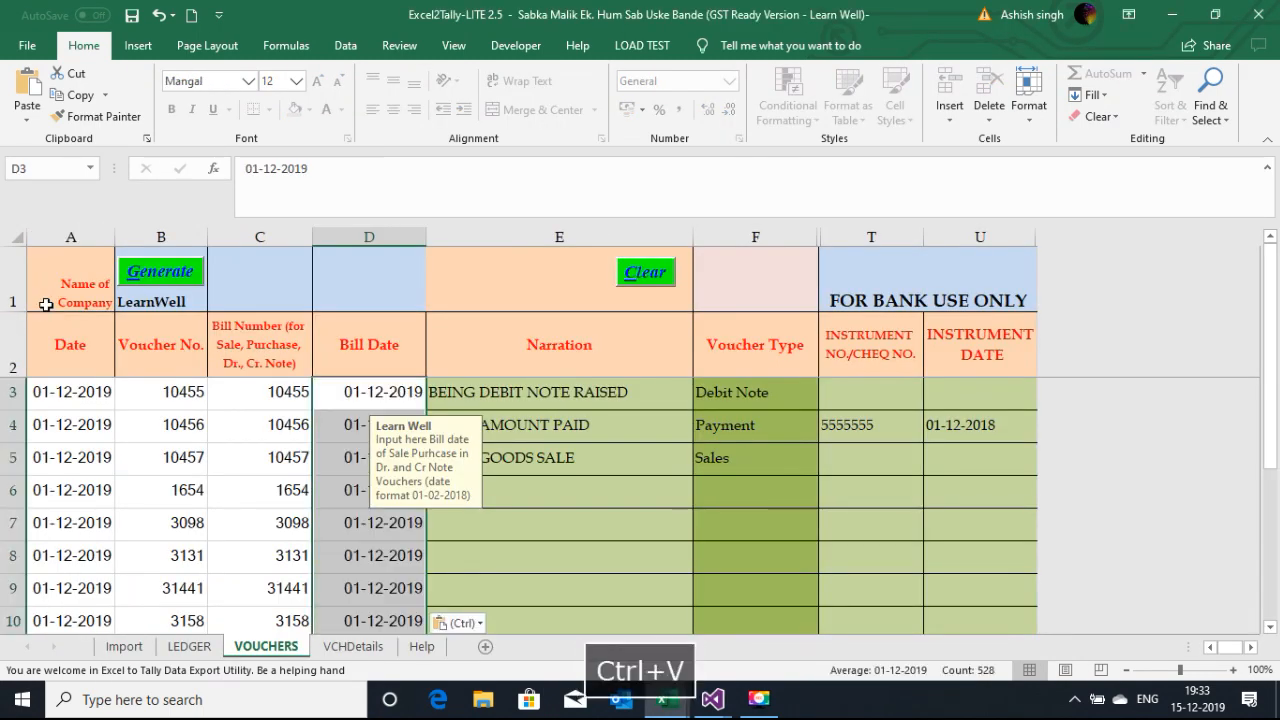
# Step: Copy all narrations from Book1, starting at I2, into the Narration column of the VOUCHERS sheet from E3
pyautogui.press('Right')
pyautogui.hotkey('alt', 'Tab')
pyautogui.press('Right')
pyautogui.press('Right')
pyautogui.press('Right')
pyautogui.press('Right')
pyautogui.press('Right')
pyautogui.press('Right')
pyautogui.press('Right')
pyautogui.press('Right')
pyautogui.press('Right')
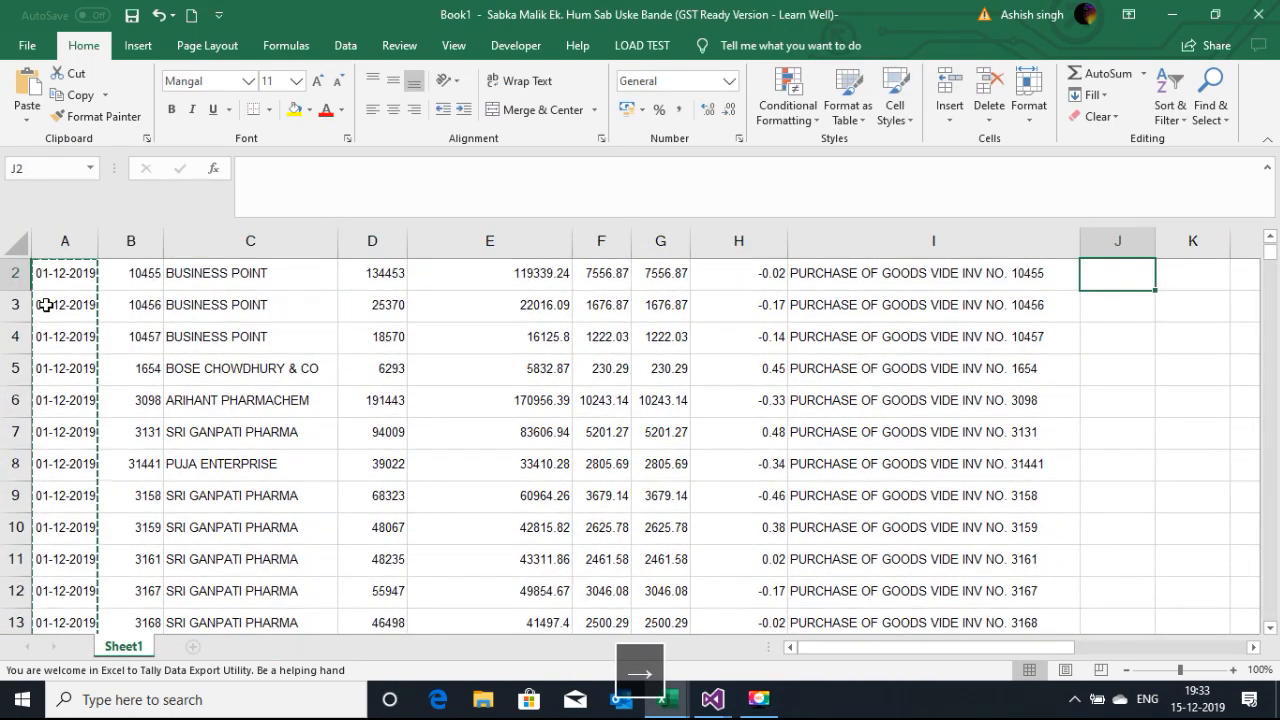
pyautogui.press('Left')
pyautogui.hotkey('ctrl', 'shift', 'Down')
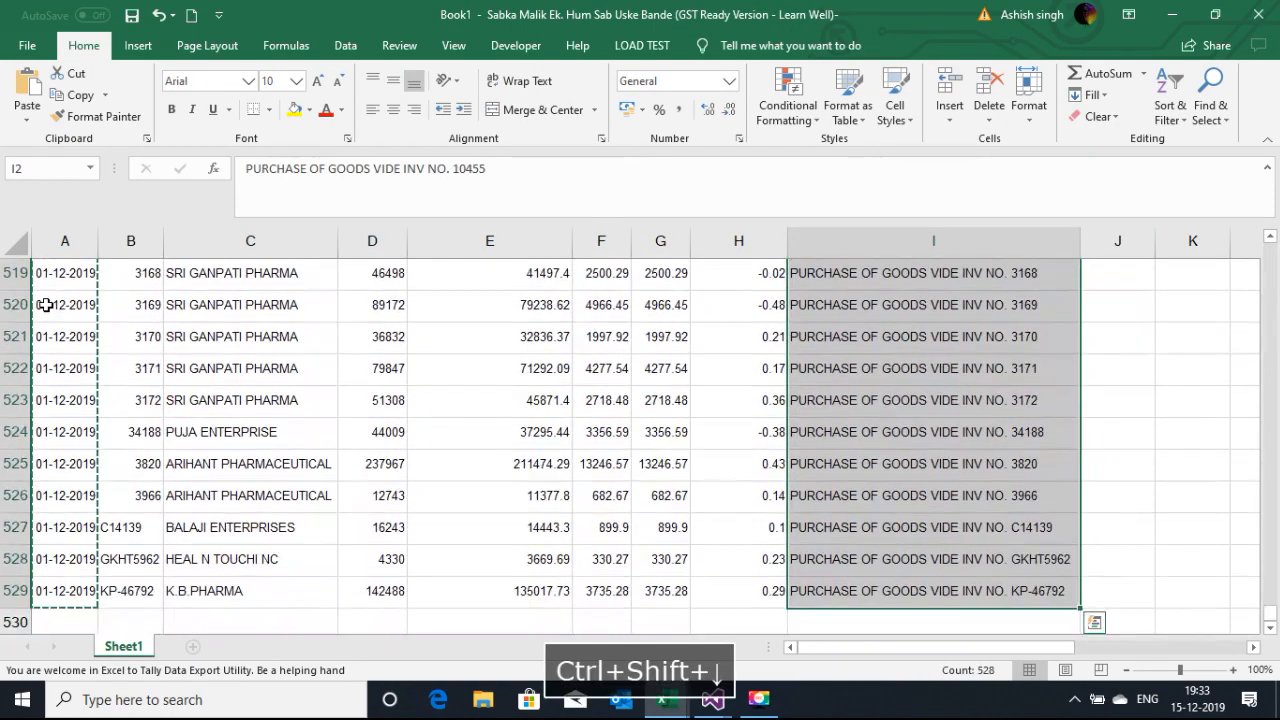
pyautogui.hotkey('ctrl', 'c')
pyautogui.hotkey('alt', 'Tab')
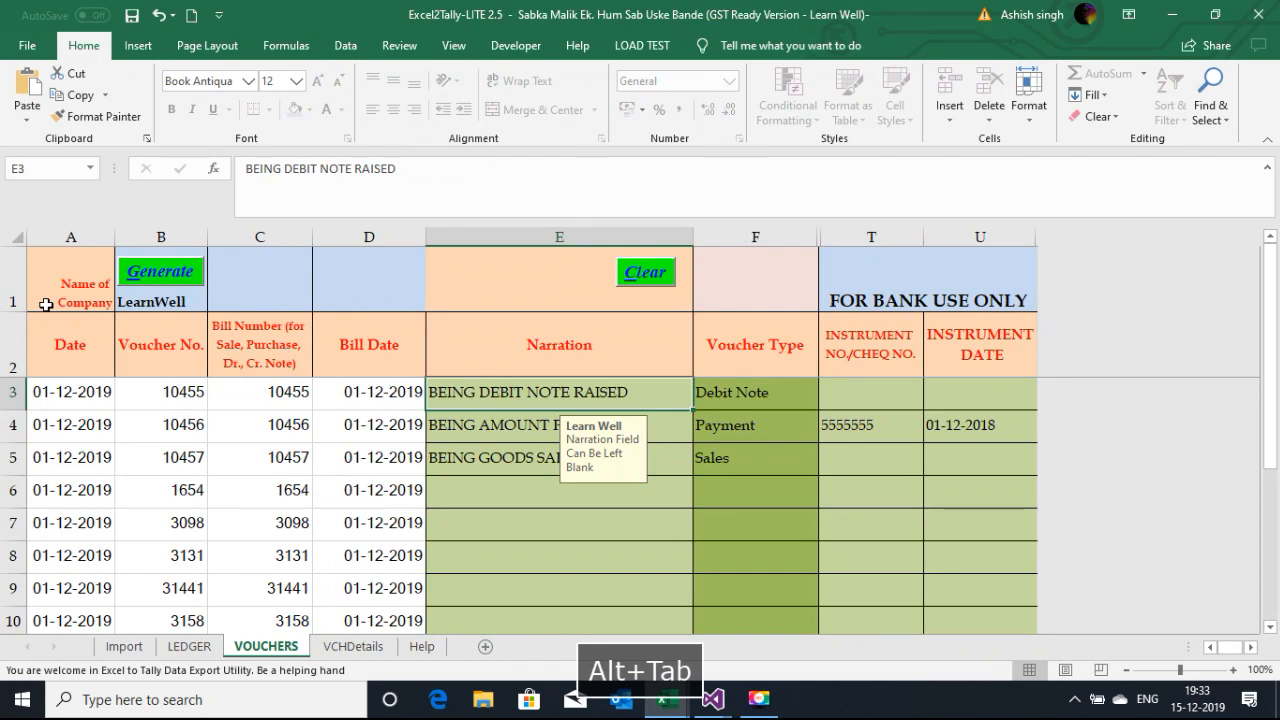
pyautogui.hotkey('ctrl', 'v')
# Step: Enter Purchase as the voucher type for the first three vouchers, in F3:F5 of the VOUCHERS sheet
pyautogui.press('Right')
pyautogui.write('P')
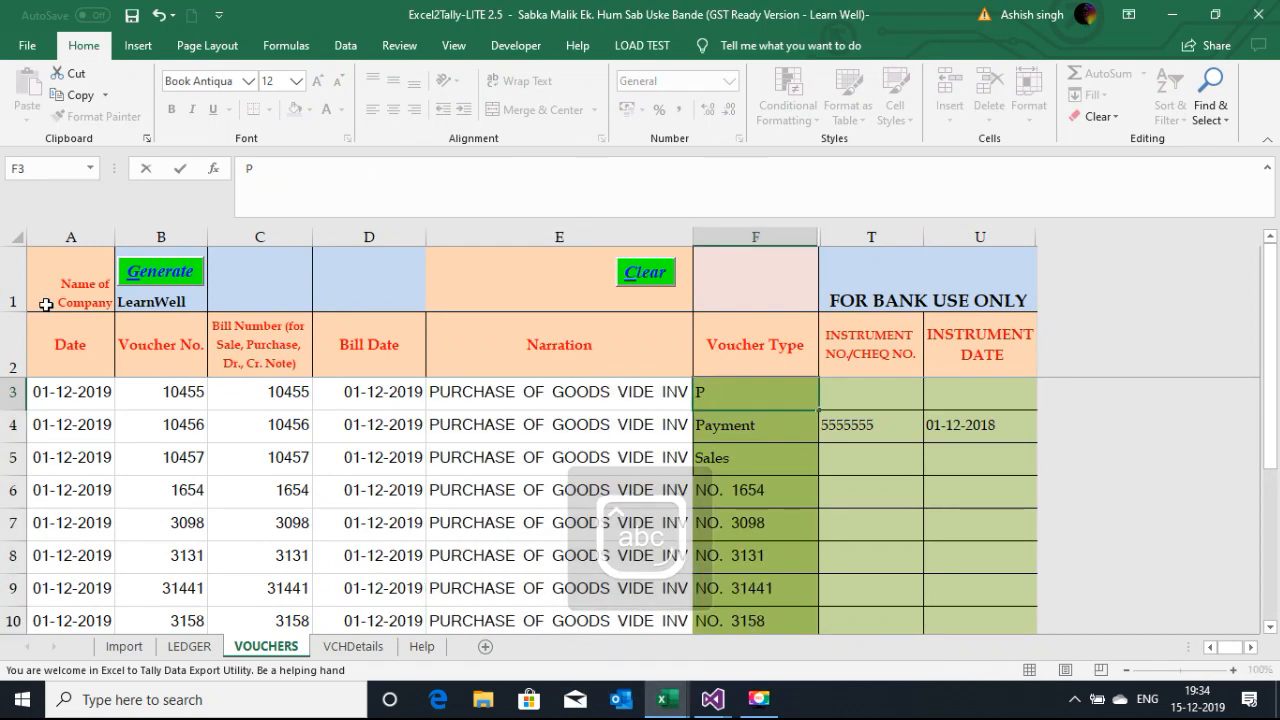
pyautogui.write('ur')
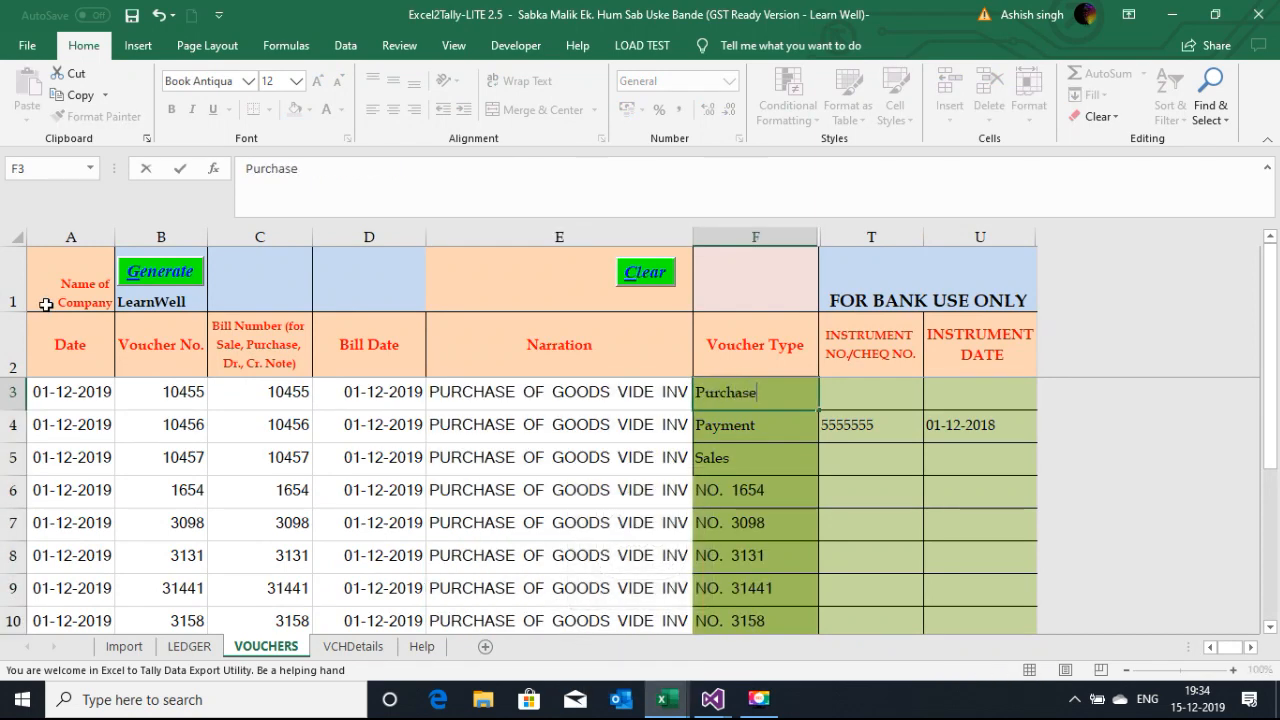
pyautogui.write('chase')
pyautogui.press('Return')
# Step: Copy the Purchase voucher type from F3 into Book1's cell J2 and fill it down column J for all data rows
pyautogui.hotkey('ctrl', 'c')
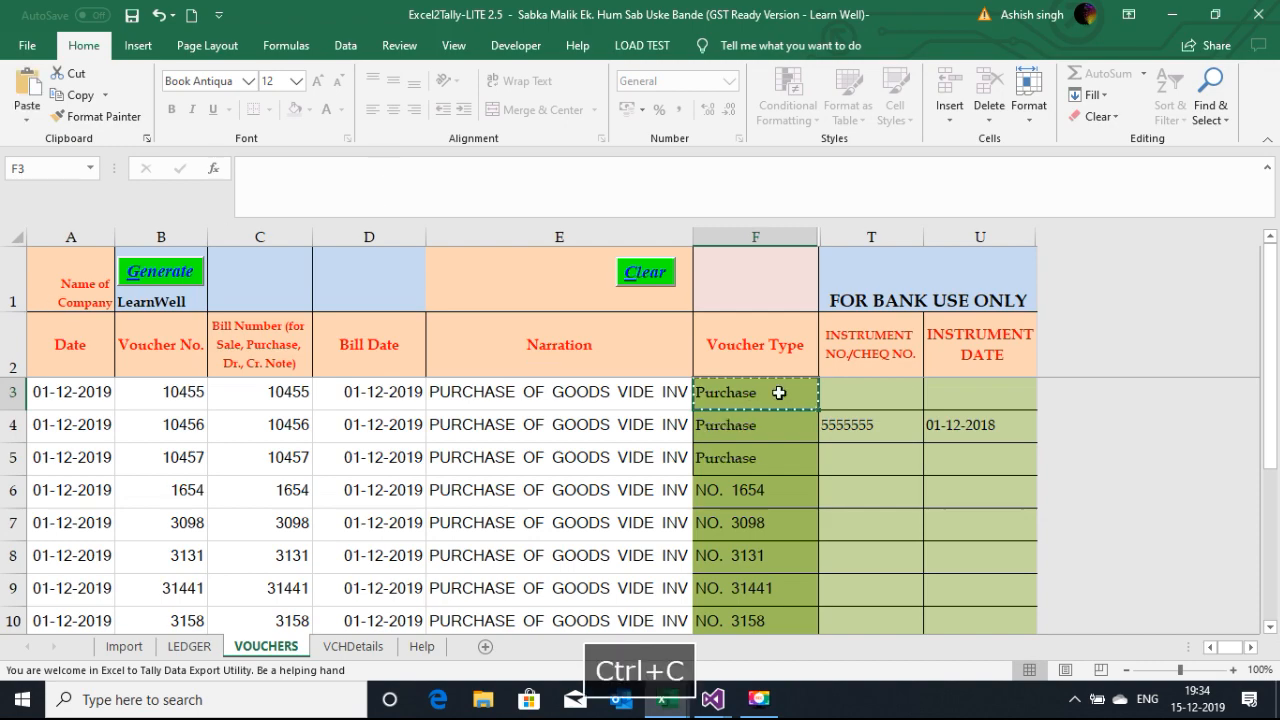
pyautogui.hotkey('alt', 'Tab')
pyautogui.press('Right')
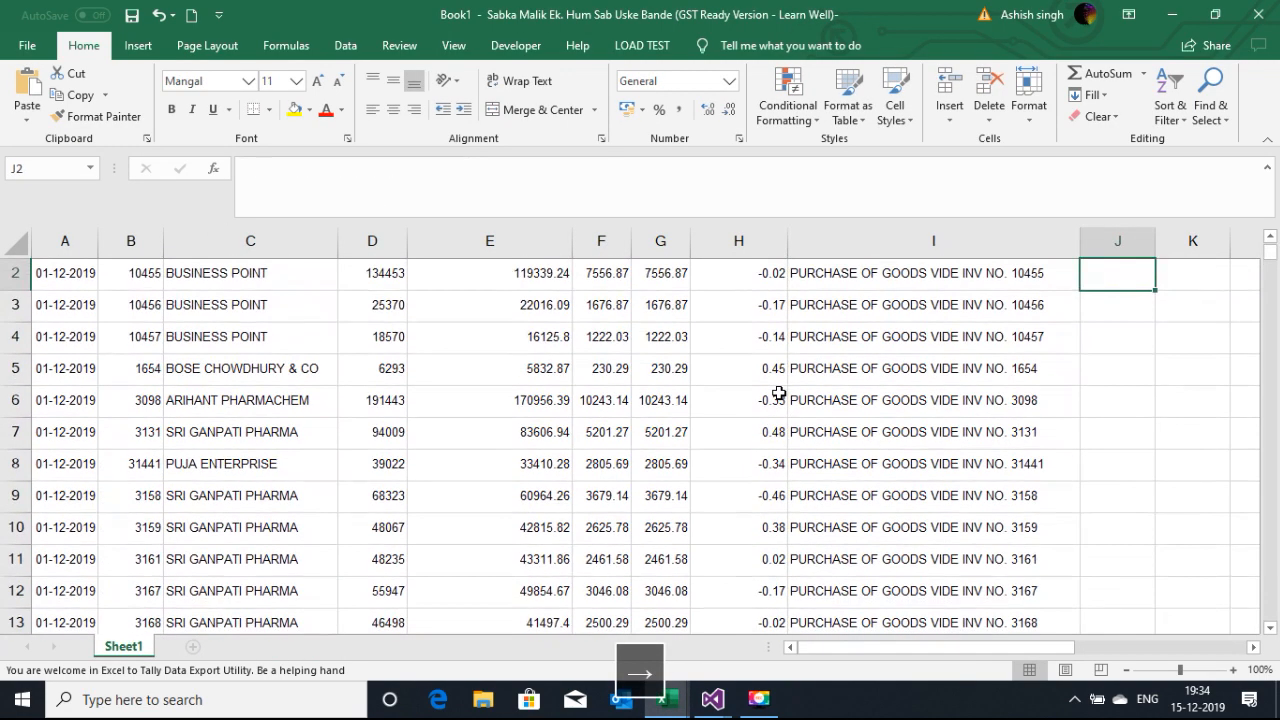
pyautogui.hotkey('ctrl', 'v')
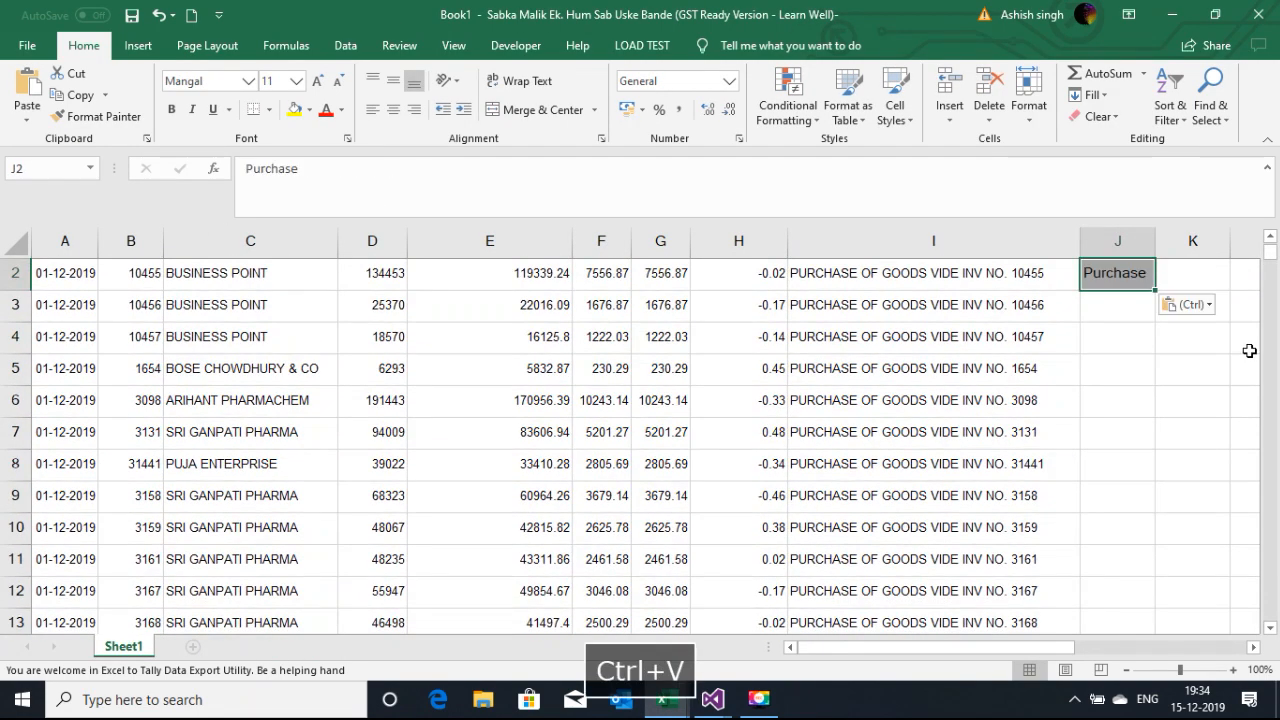
pyautogui.doubleClick(1156, 290)
# Step: Copy the filled Purchase values from Book1's column J into the Voucher Type column of the VOUCHERS sheet, starting at F3
pyautogui.hotkey('ctrl', 'c')
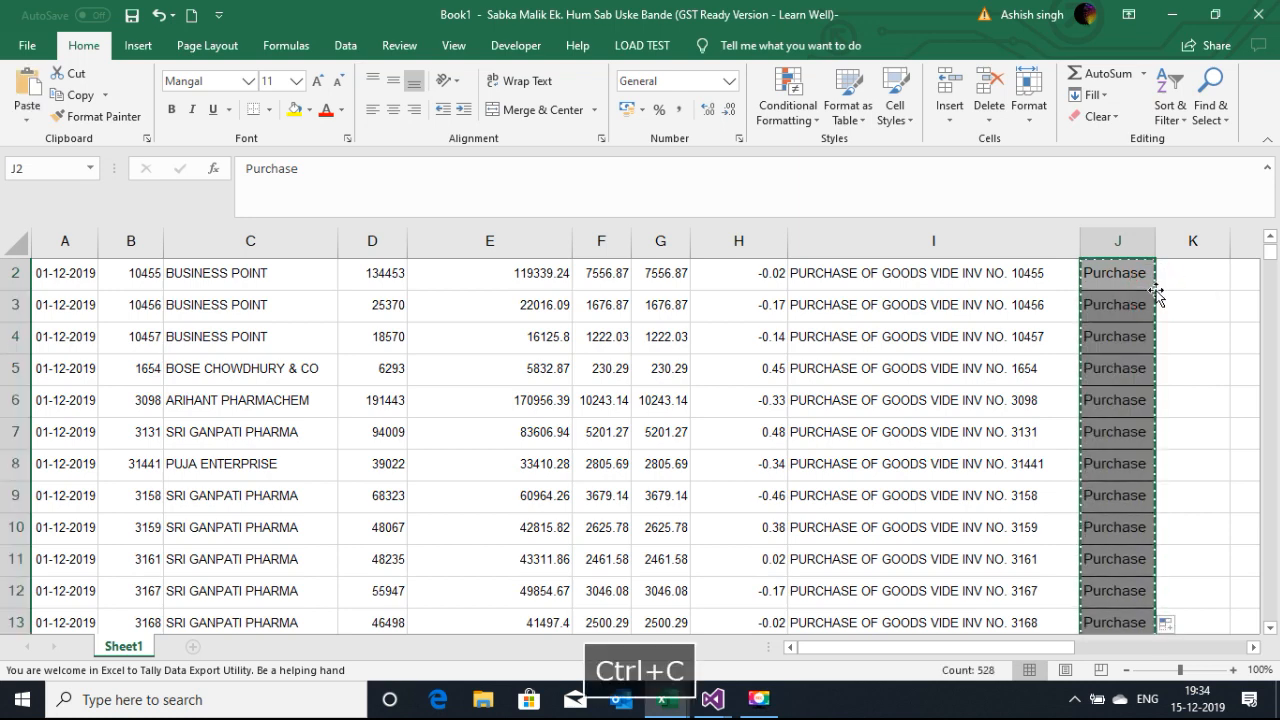
pyautogui.hotkey('alt', 'Tab')
pyautogui.hotkey('ctrl', 'v')
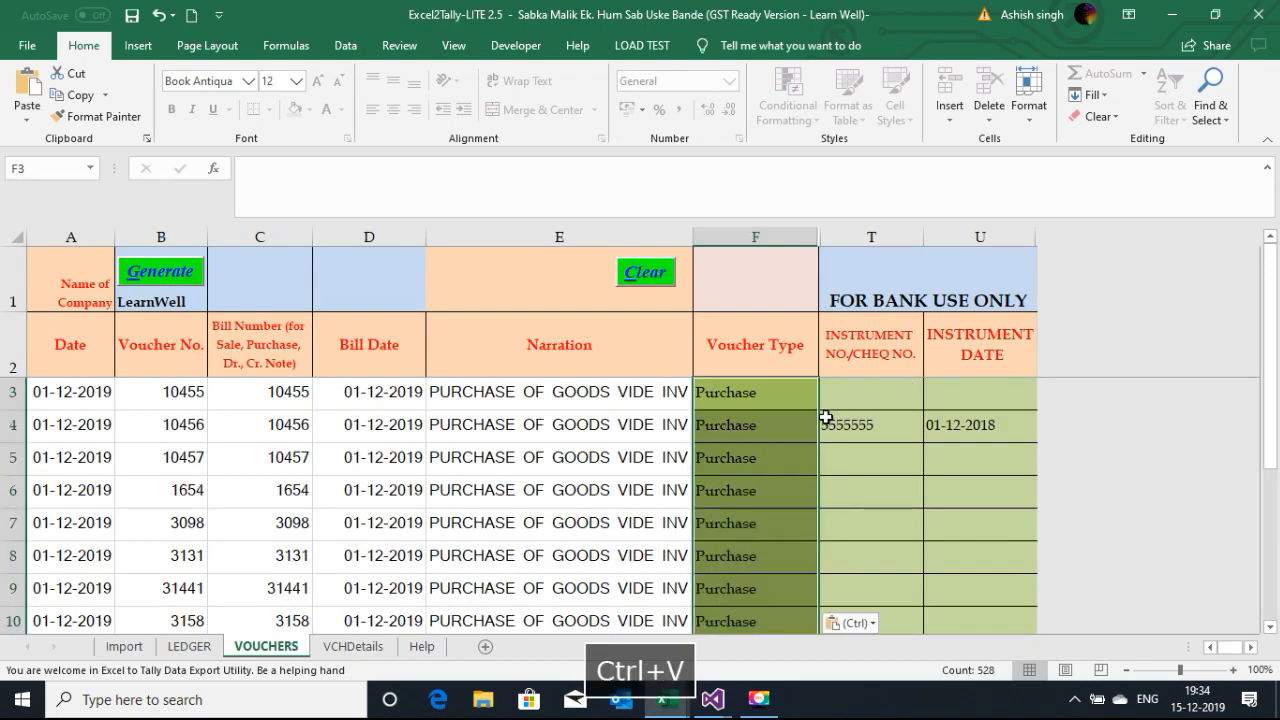
pyautogui.press('Right')
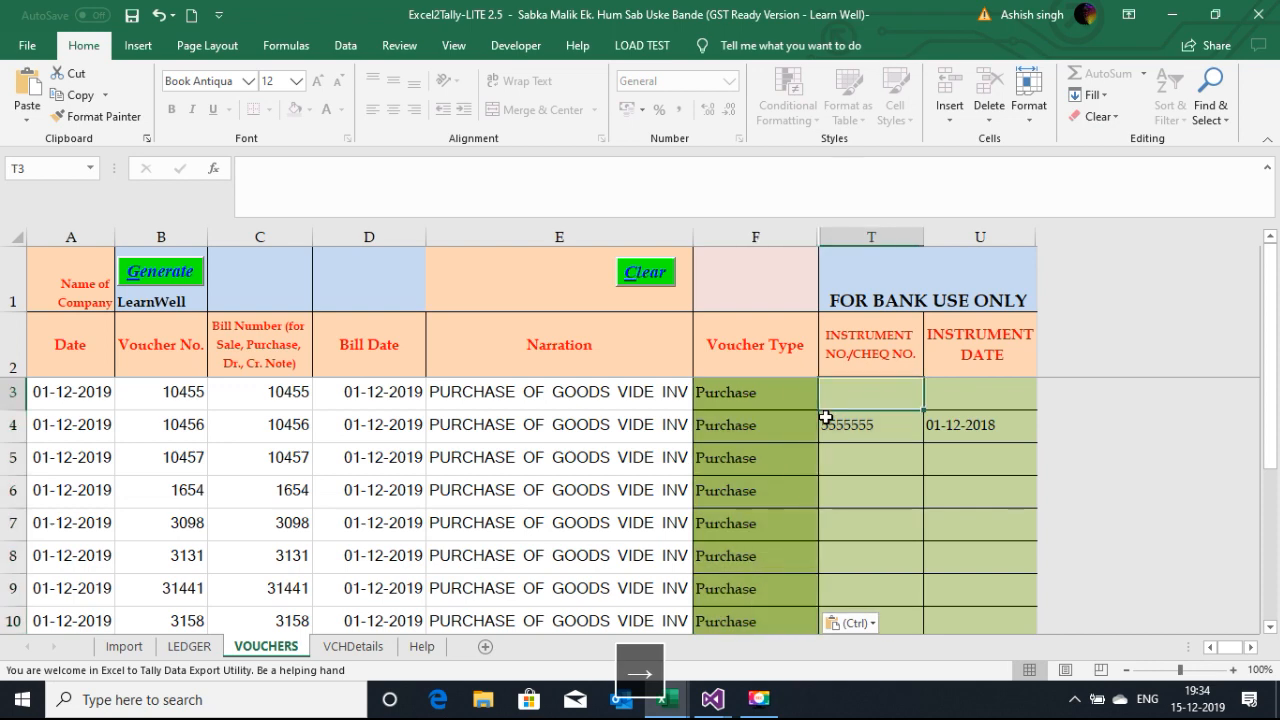
# Step: Clear the sample instrument number and date from the bank-use cells T3:U5 of the VOUCHERS sheet
pyautogui.moveTo(869, 394); pyautogui.dragTo(957, 458)
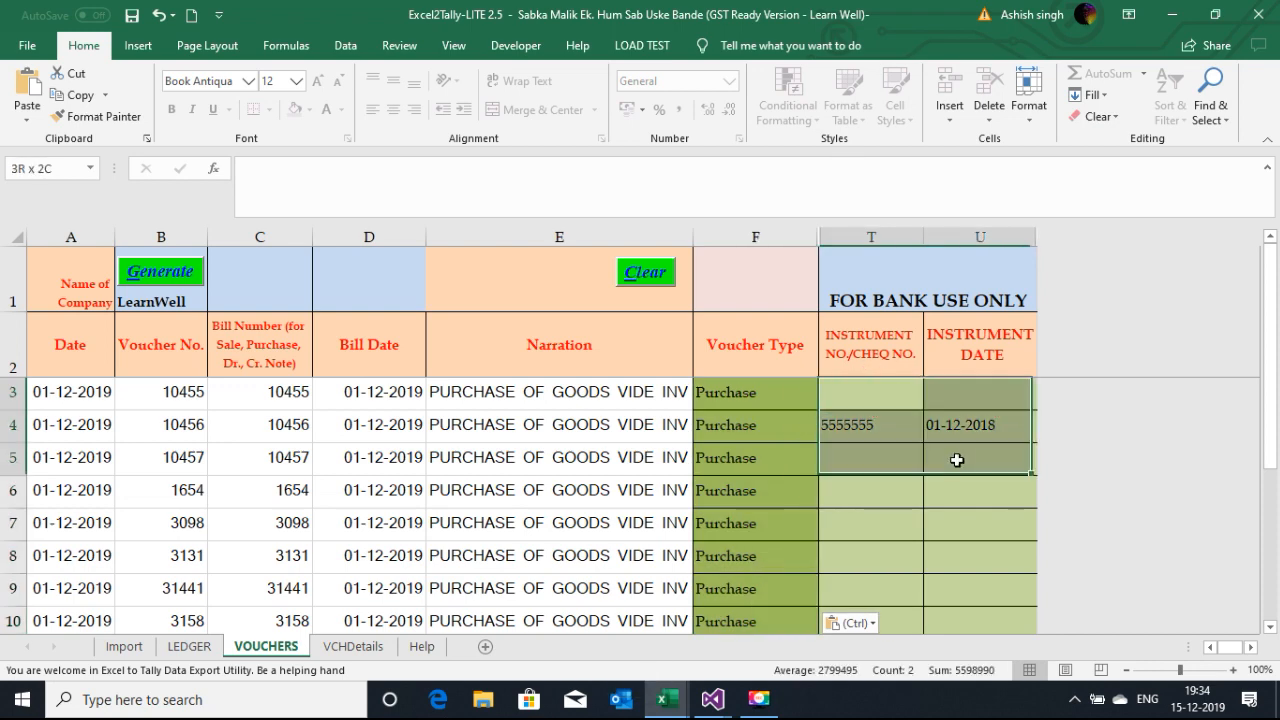
pyautogui.press('Delete')
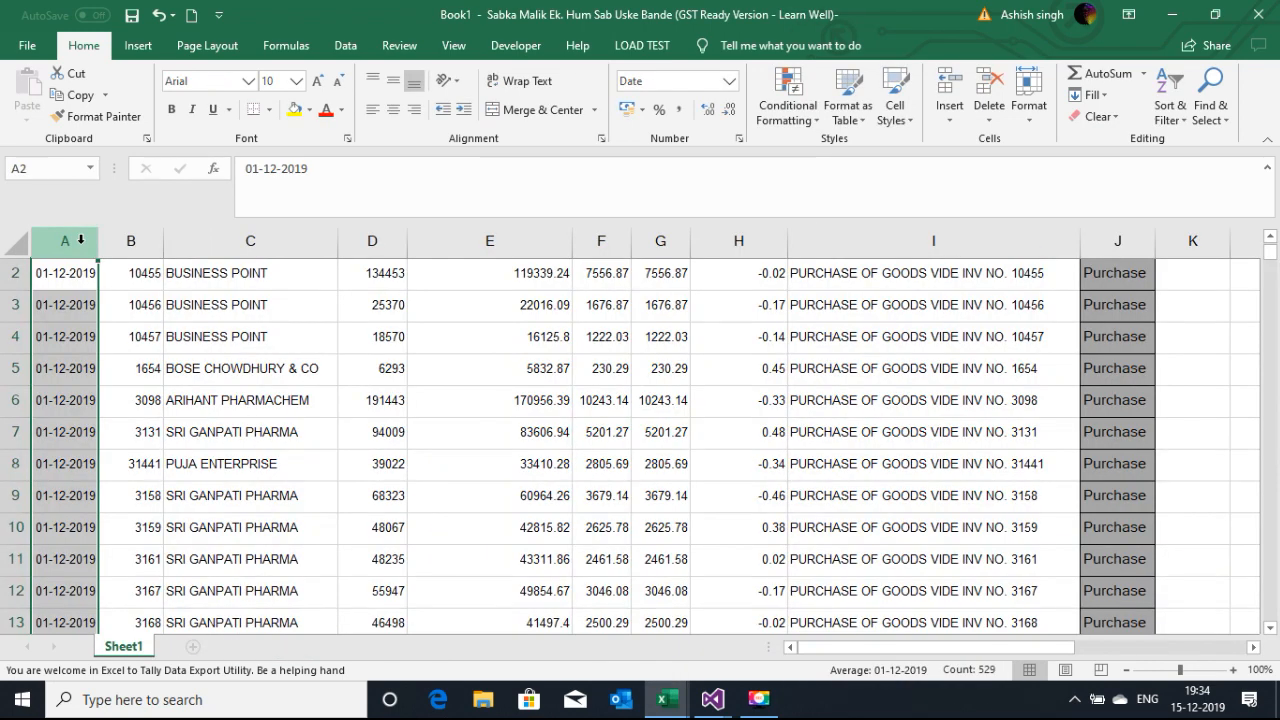
# Step: Insert a blank column before the dates in Book1, enter B3 in A2 and fill the cell-address series down all data rows
pyautogui.rightClick(81, 240)
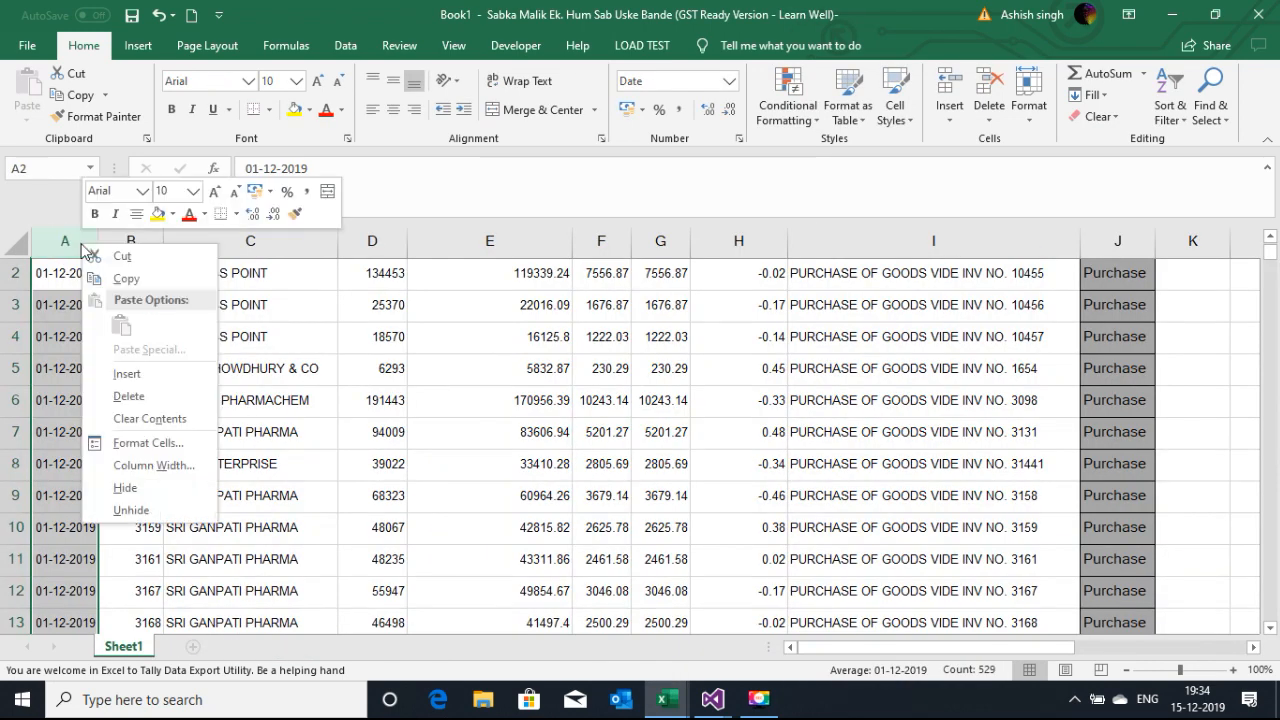
pyautogui.click(126, 378)
pyautogui.click(66, 270)
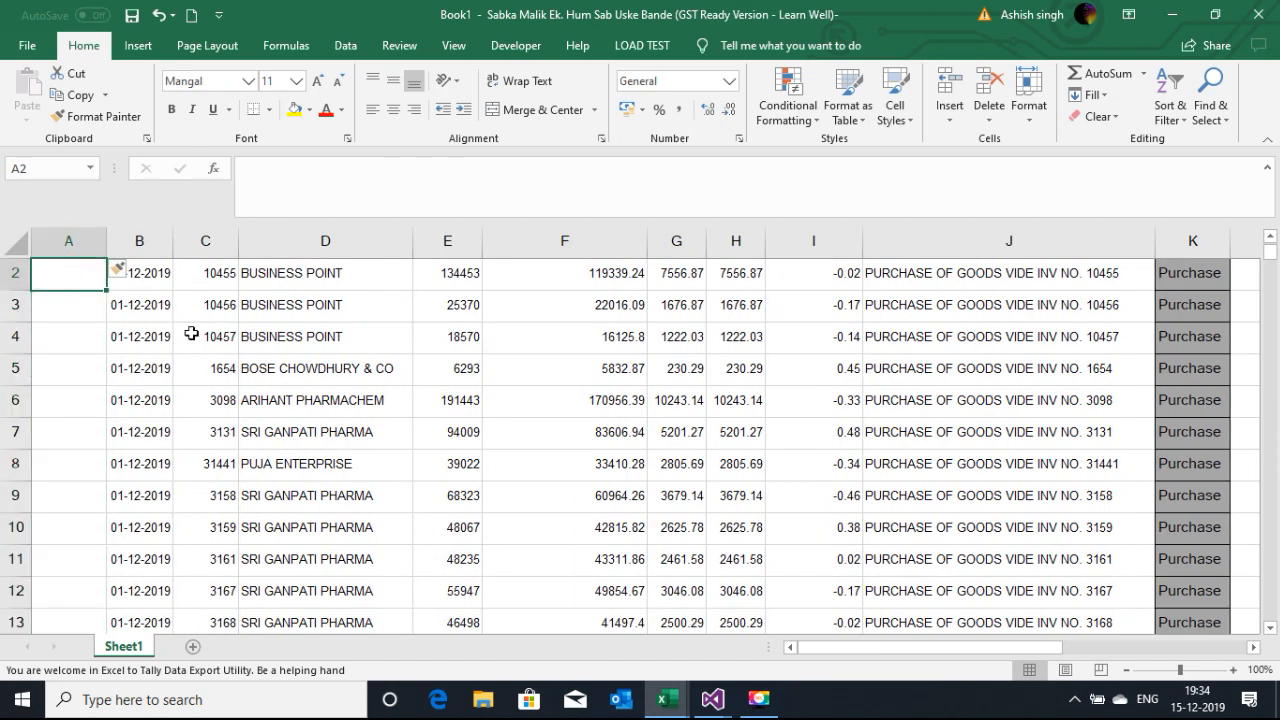
pyautogui.write('b3')
pyautogui.hotkey('ctrl', 'Return')
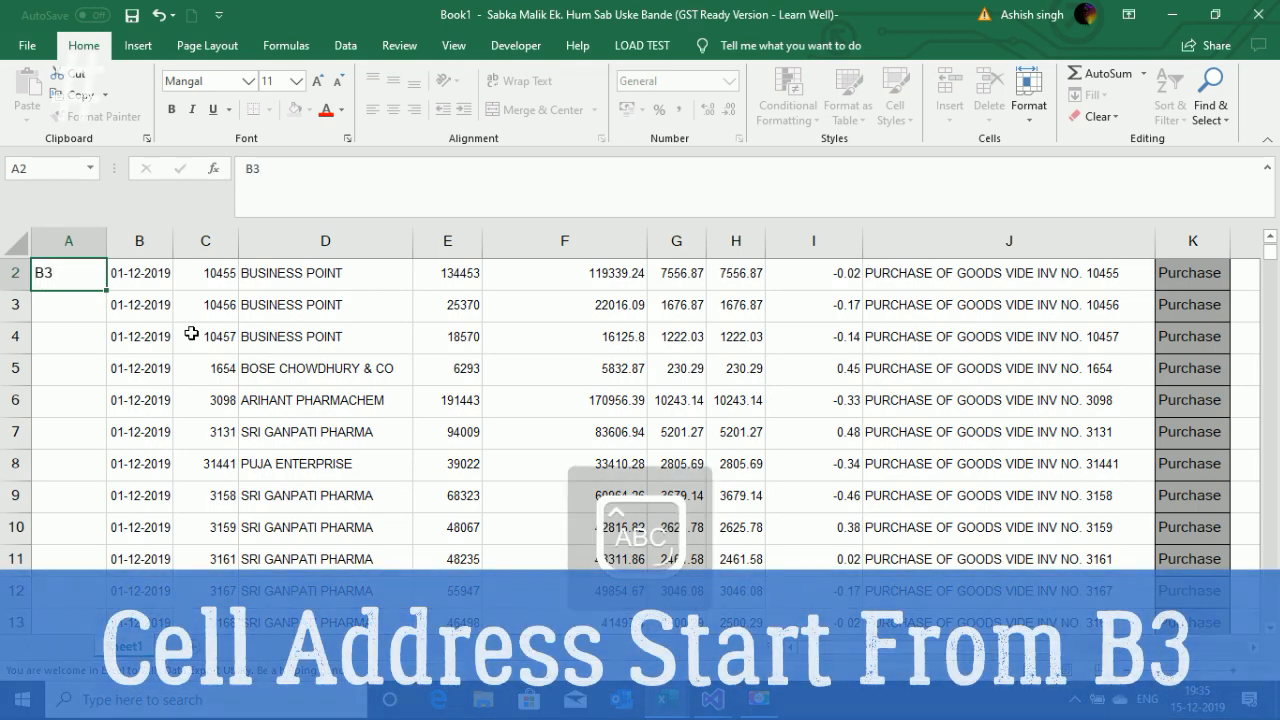
pyautogui.doubleClick(106, 290)
# Step: Copy the cell-address series from Book1's column A into the Entries Cell Address column of the VCHDetails sheet, starting at A3
pyautogui.hotkey('ctrl', 'shift', 'Down')
pyautogui.hotkey('ctrl', 'c')
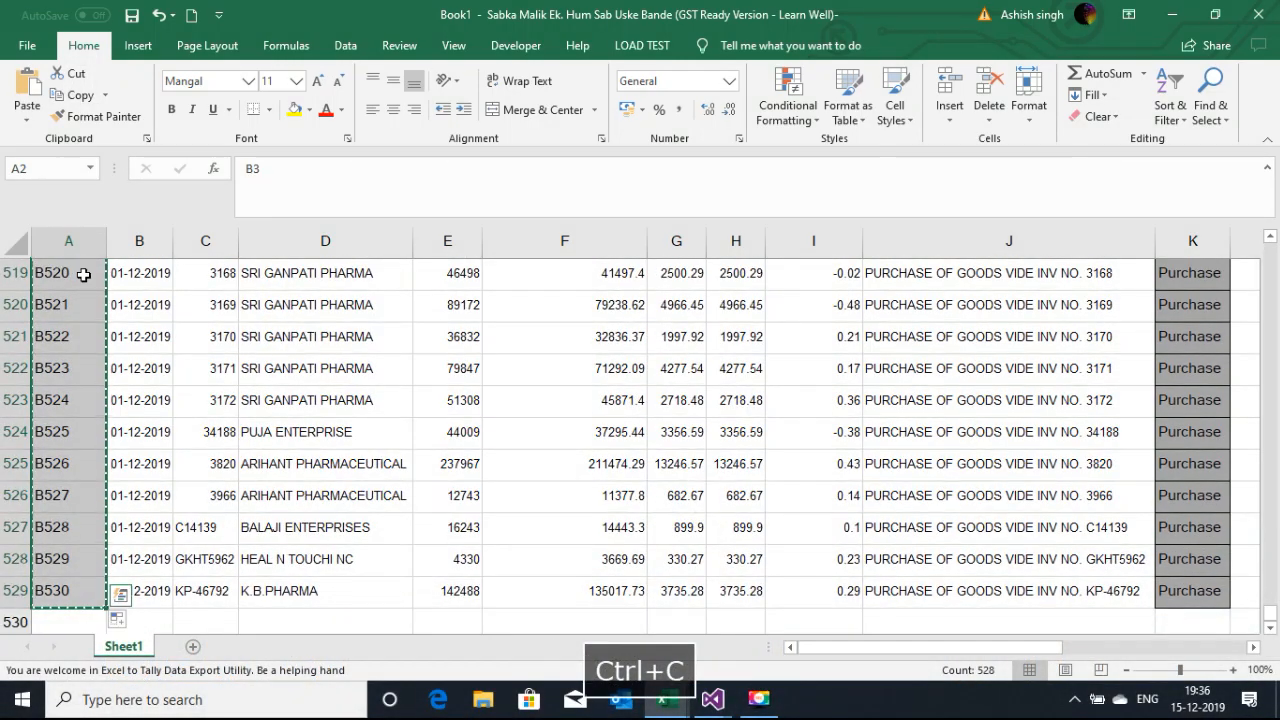
pyautogui.hotkey('alt', 'Tab')
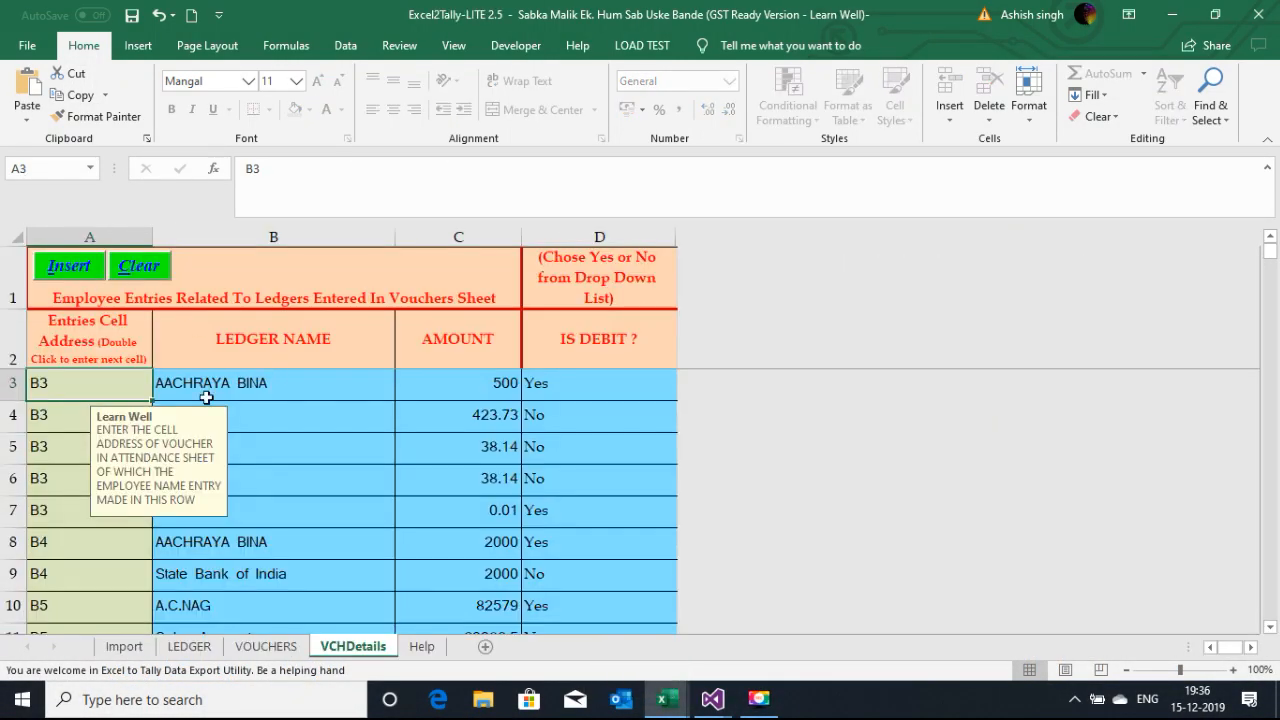
pyautogui.hotkey('ctrl', 'v')
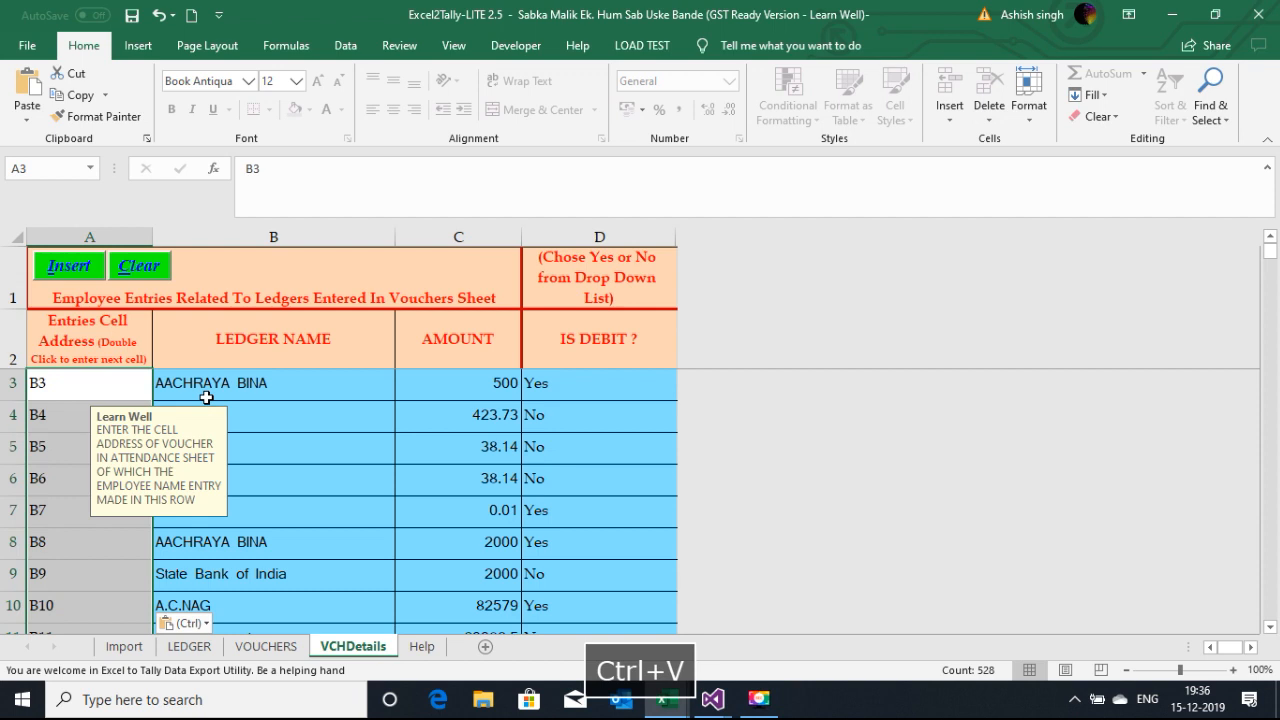
# Step: Paste the copied cell-address series twice more below the first block in VCHDetails, starting at A531 and A1059
pyautogui.click(121, 383)
pyautogui.hotkey('ctrl', 'shift', 'Down')
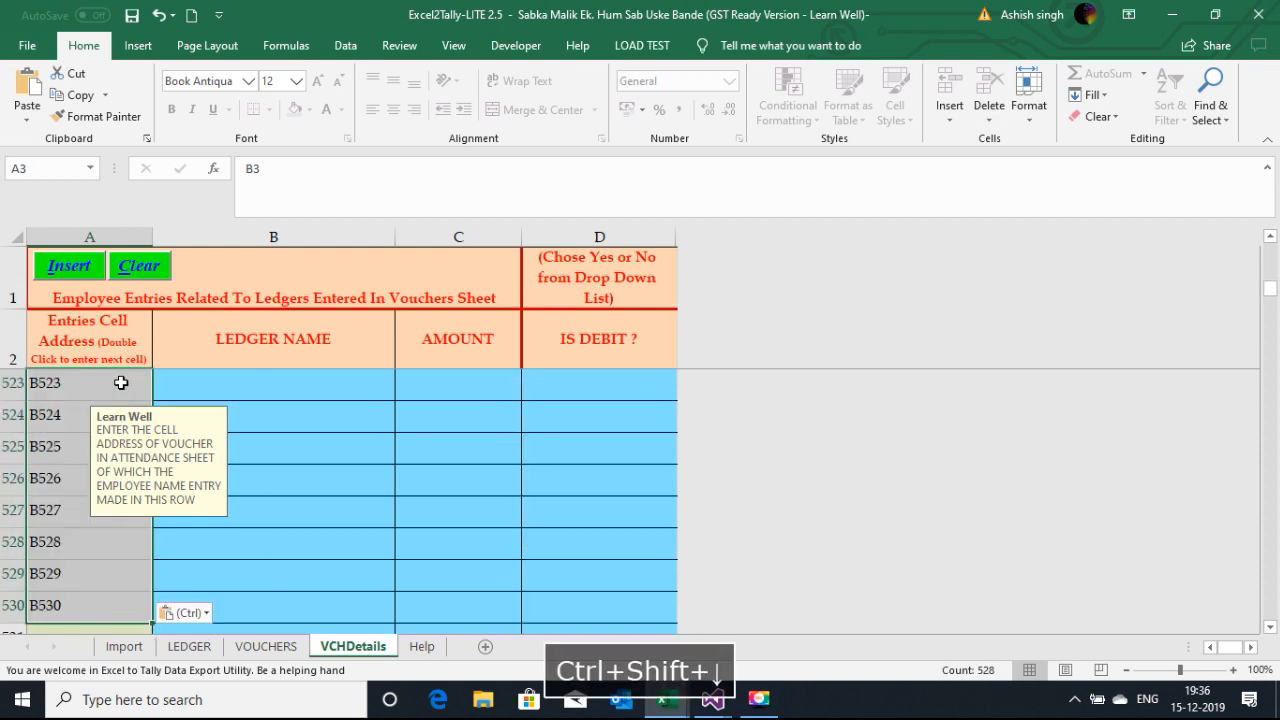
pyautogui.click(60, 629)
pyautogui.hotkey('ctrl', 'v')
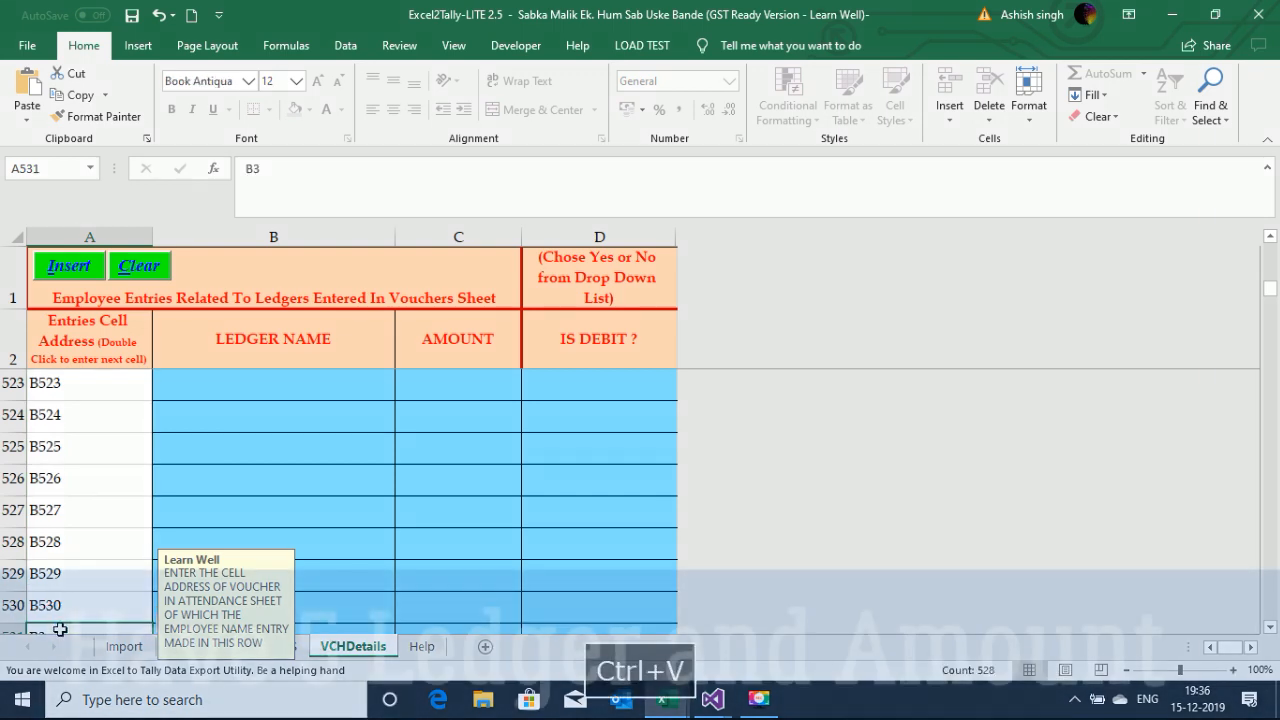
pyautogui.hotkey('ctrl', 'shift', 'Down')
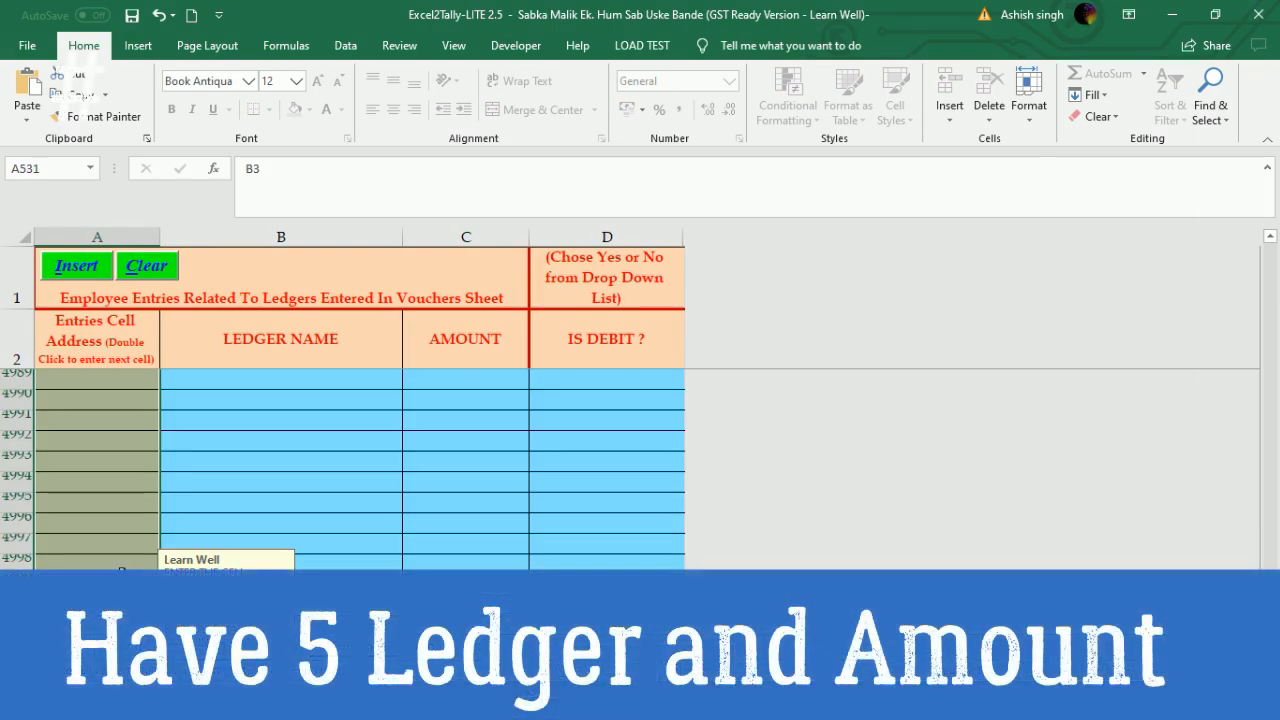
pyautogui.hotkey('ctrl', 'shift', 'Up')
pyautogui.click(110, 421)
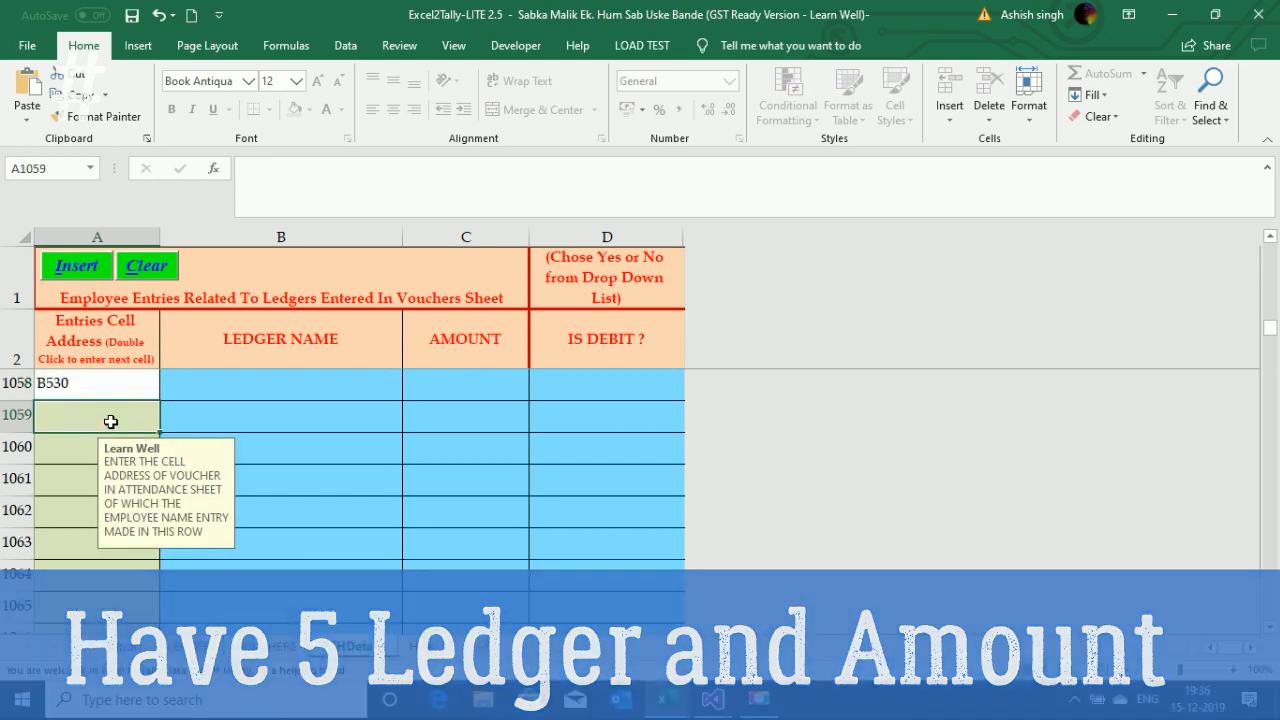
pyautogui.hotkey('ctrl', 'v')
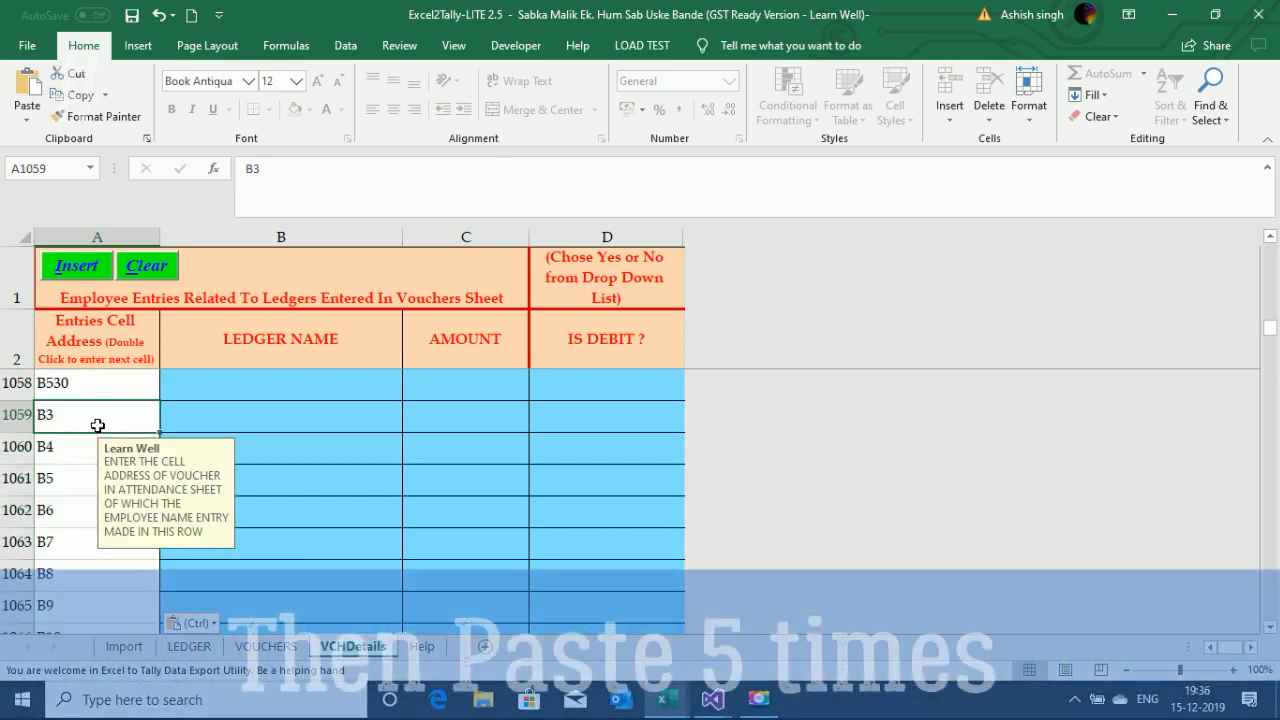
# Step: Paste the cell-address series as the fourth and fifth blocks in VCHDetails, starting at A1587 and A2115
pyautogui.hotkey('ctrl', 'shift', 'Down')
pyautogui.hotkey('ctrl', 'shift', 'Up')
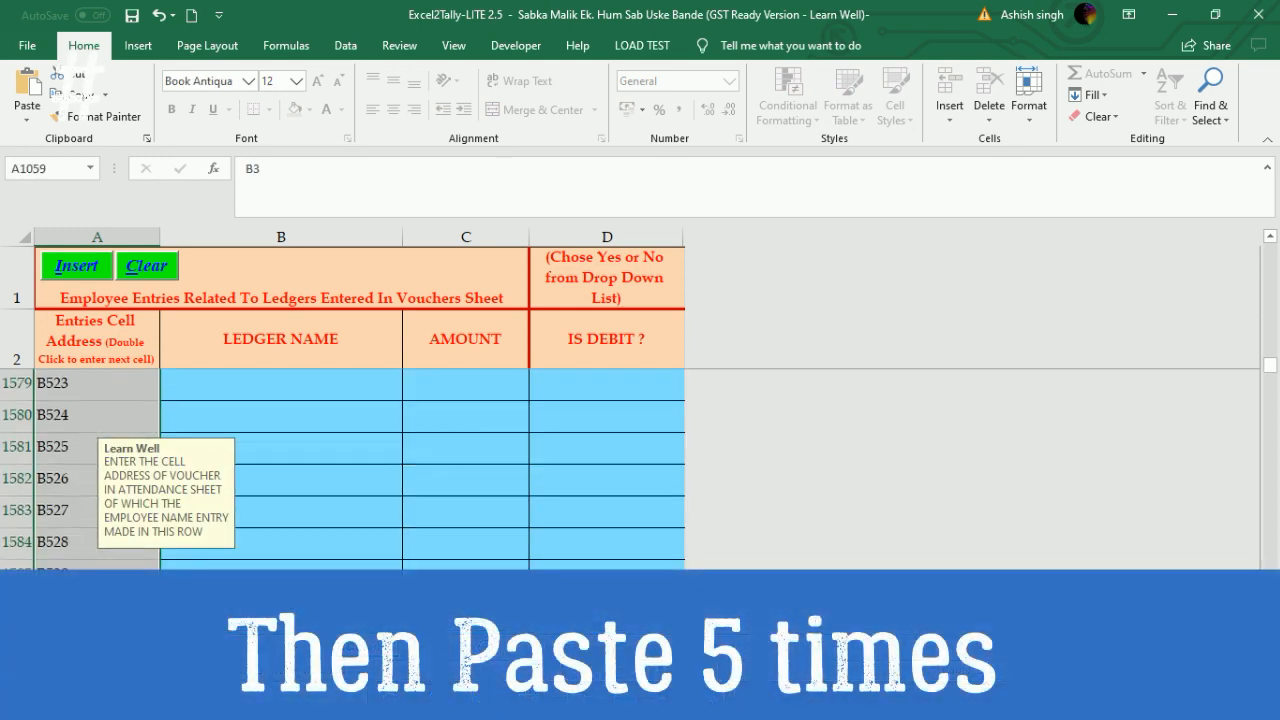
pyautogui.click(59, 631)
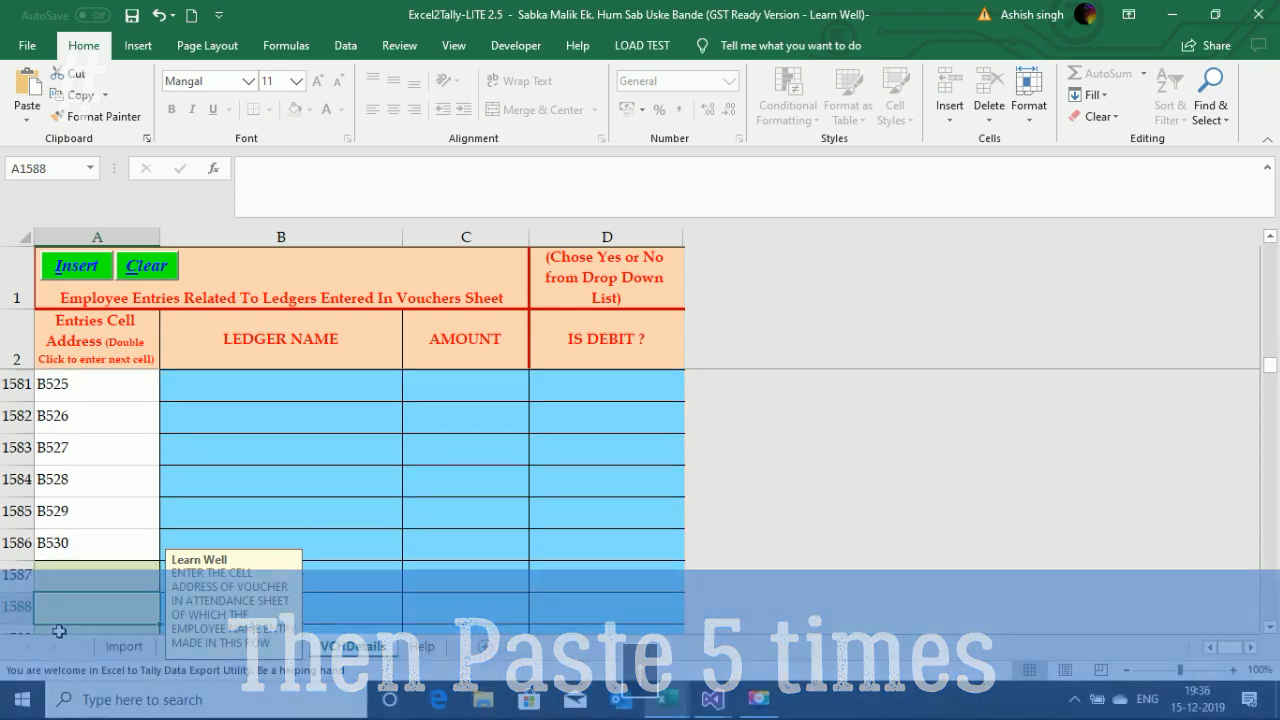
pyautogui.hotkey('ctrl', 'v')
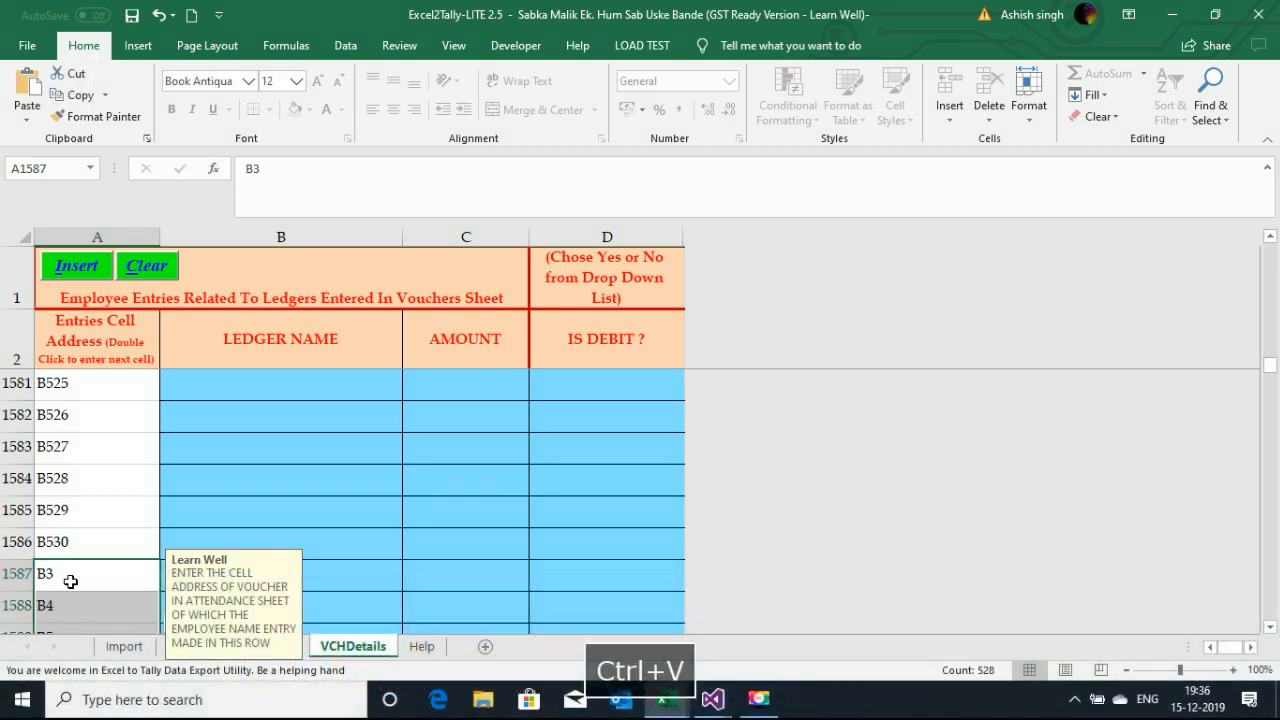
pyautogui.hotkey('ctrl', 'shift', 'Down')
pyautogui.hotkey('ctrl', 'shift', 'Up')
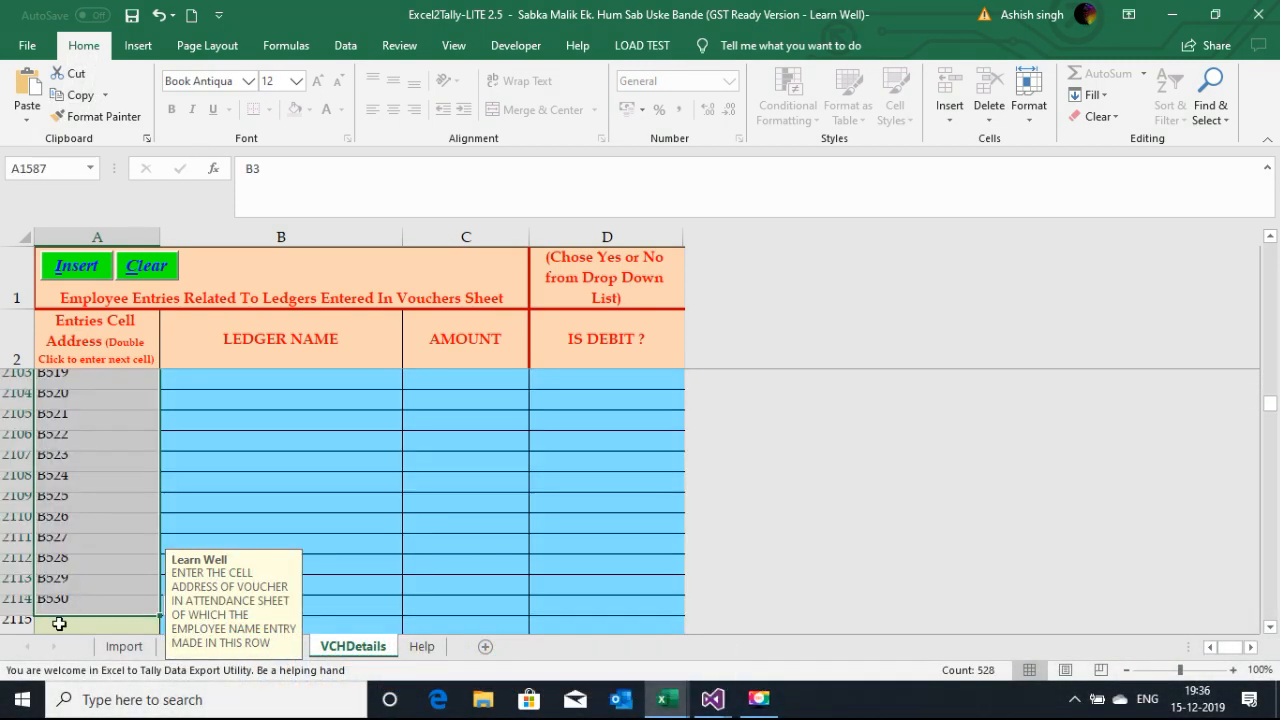
pyautogui.click(59, 623)
pyautogui.write('B3')
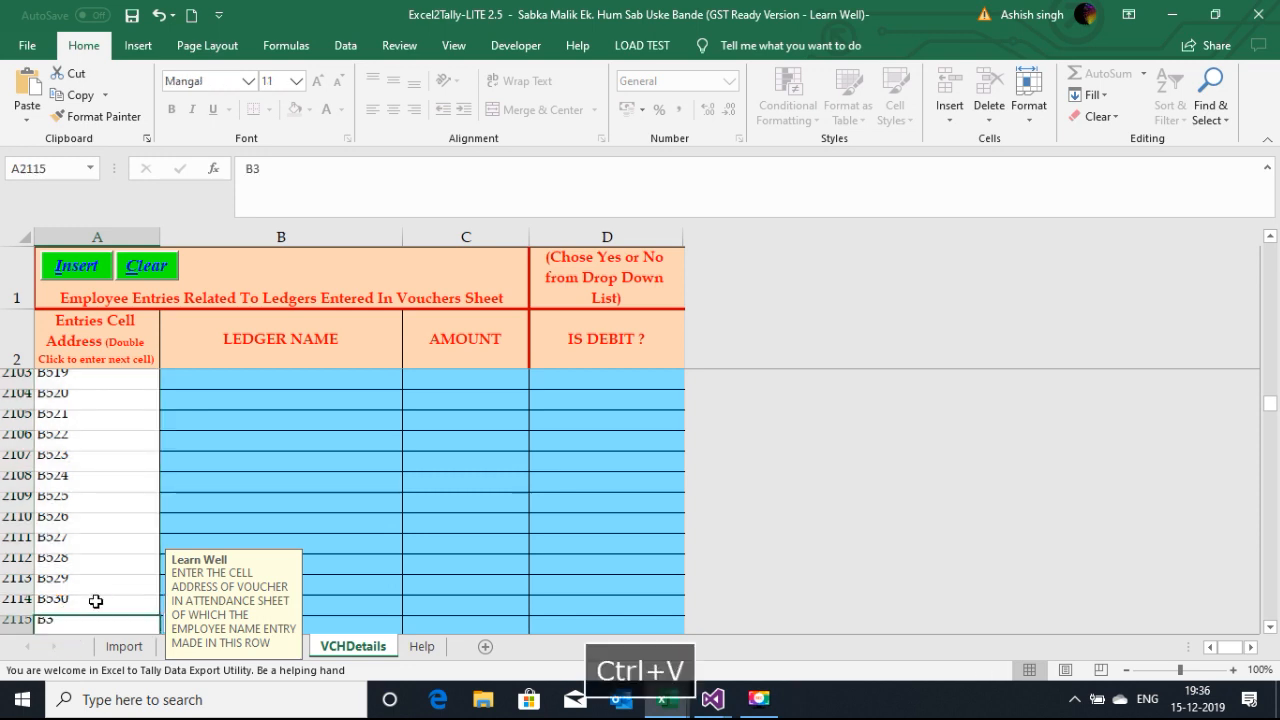
pyautogui.press('Down')
pyautogui.press('Down')
pyautogui.press('Up')
pyautogui.press('Up')
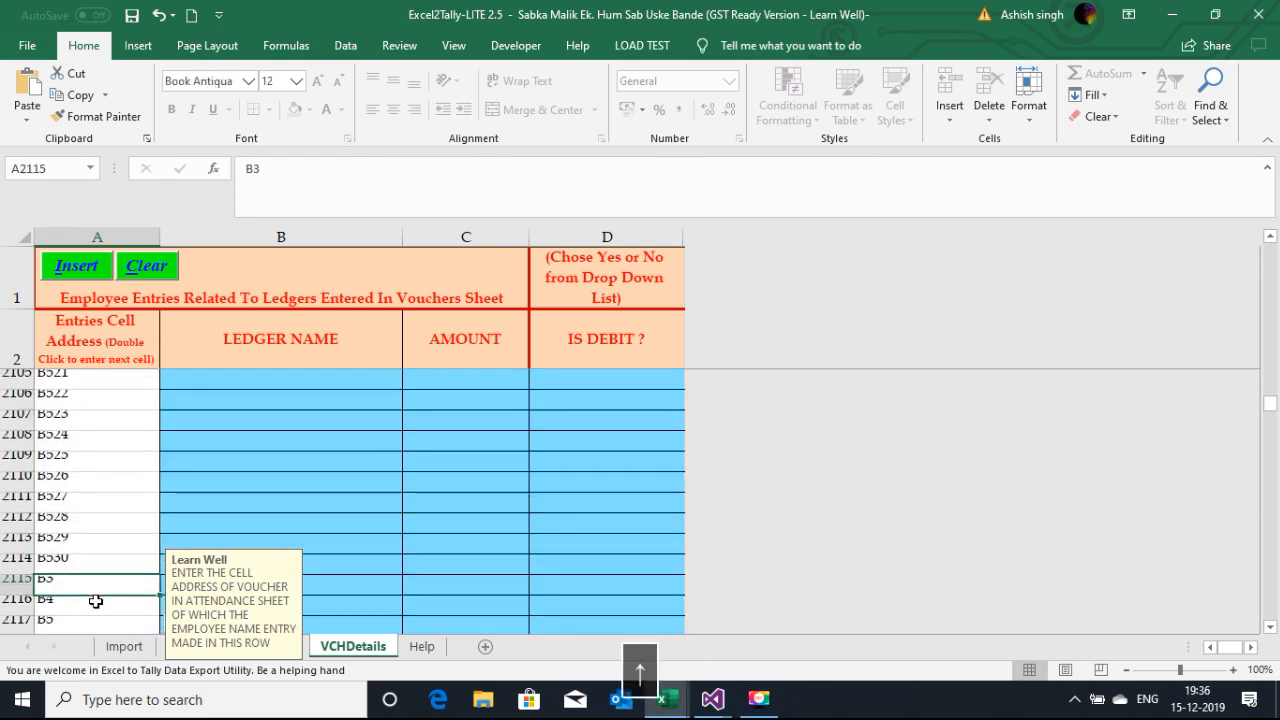
# Step: Copy all party names from Book1, starting at D2, into the Ledger Name column of VCHDetails from B3
pyautogui.moveTo(1273, 410); pyautogui.dragTo(1275, 228)
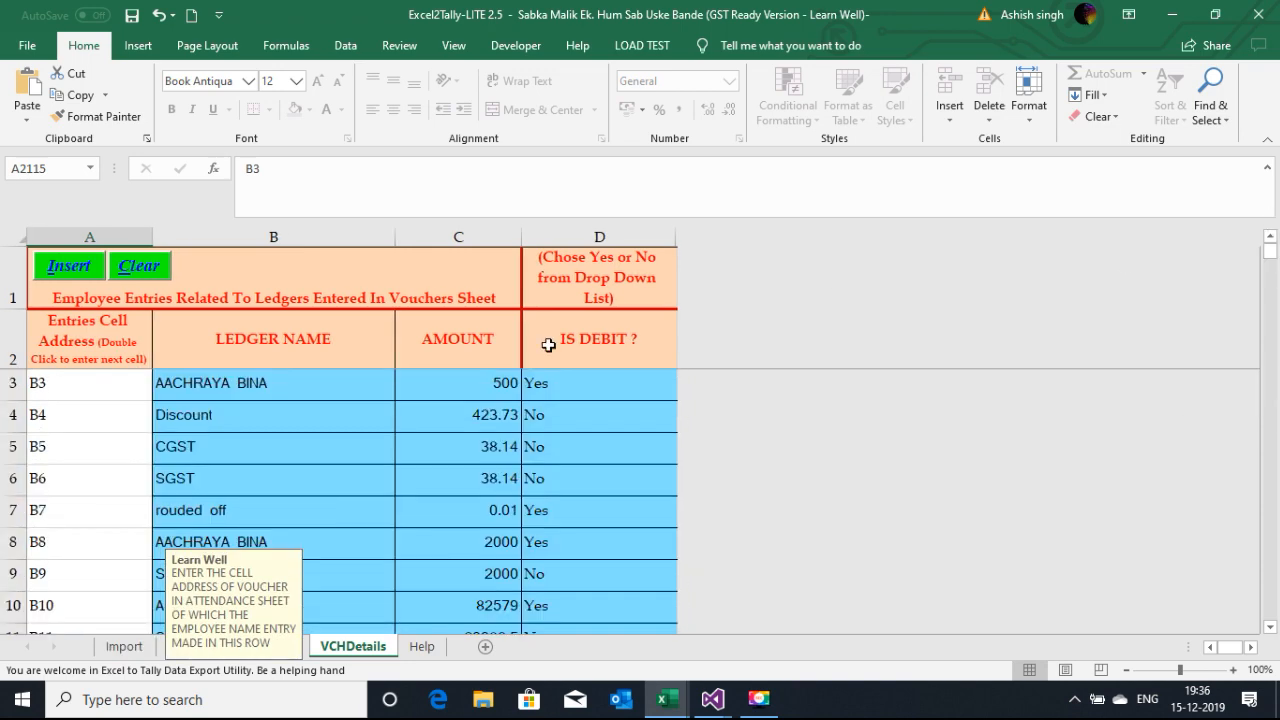
pyautogui.click(286, 378)
pyautogui.hotkey('alt', 'Tab')
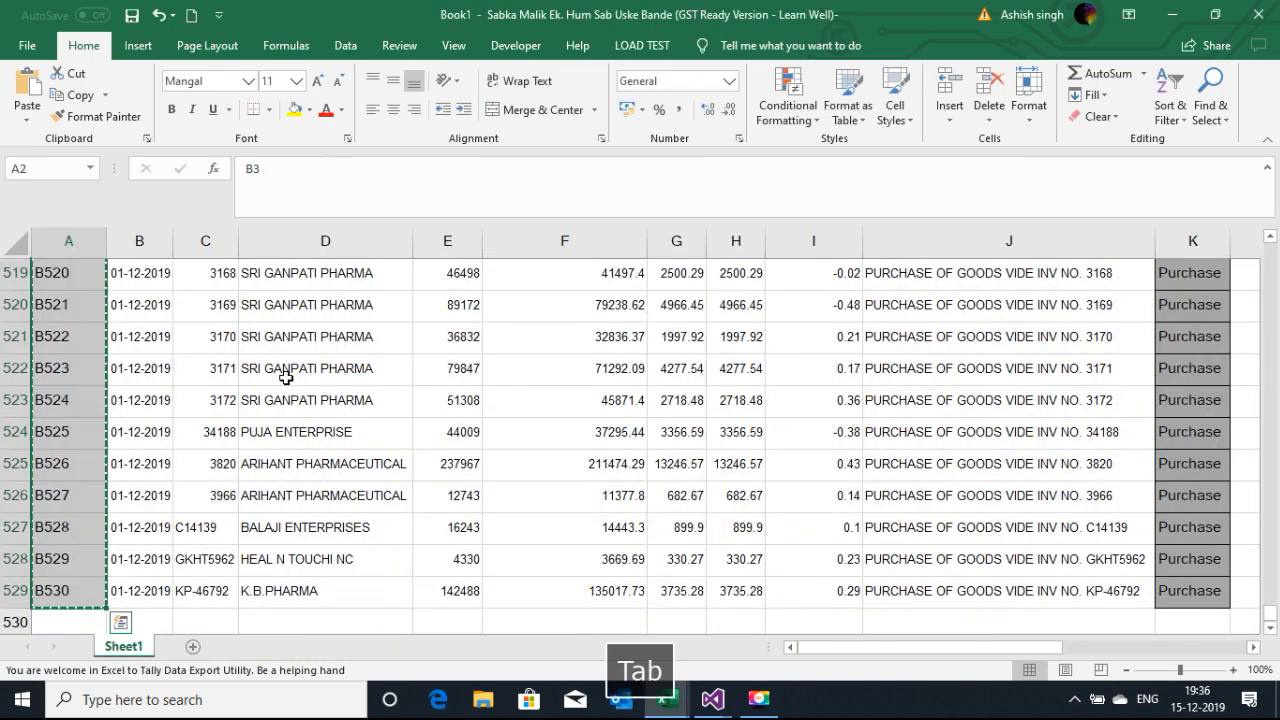
pyautogui.press('Right')
pyautogui.press('Right')
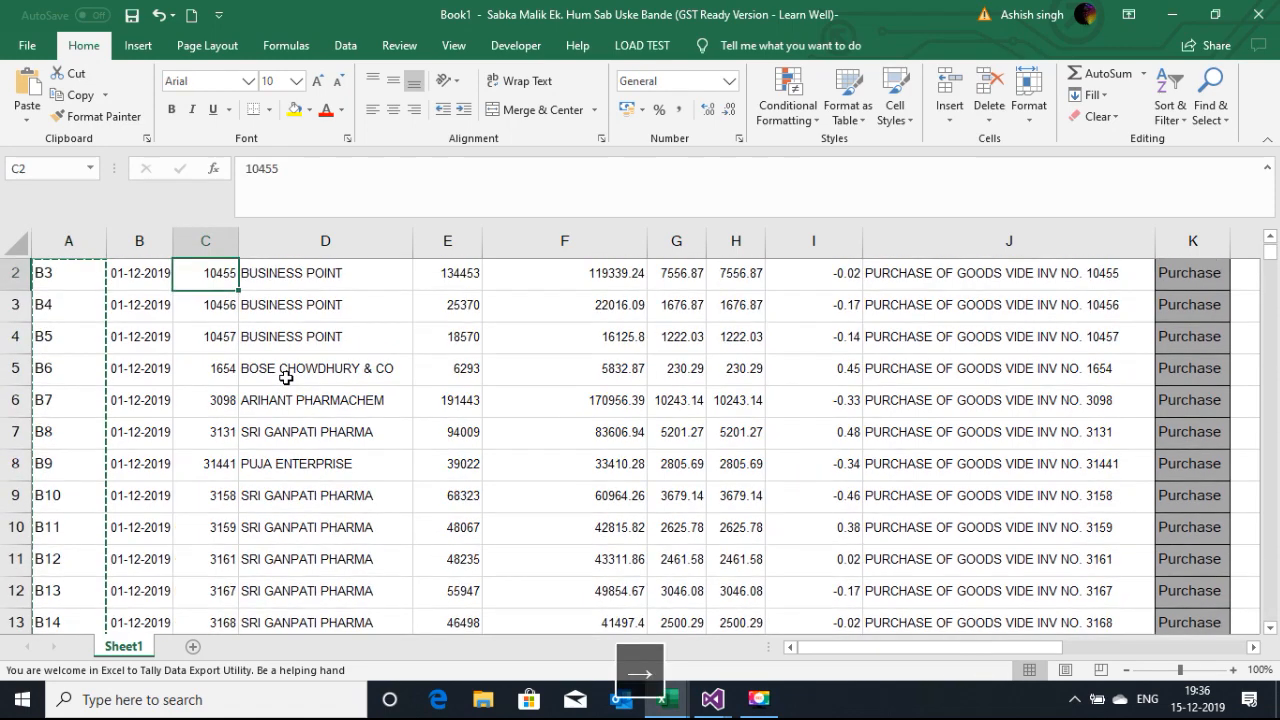
pyautogui.press('Right')
pyautogui.press('Up')
pyautogui.press('Down')
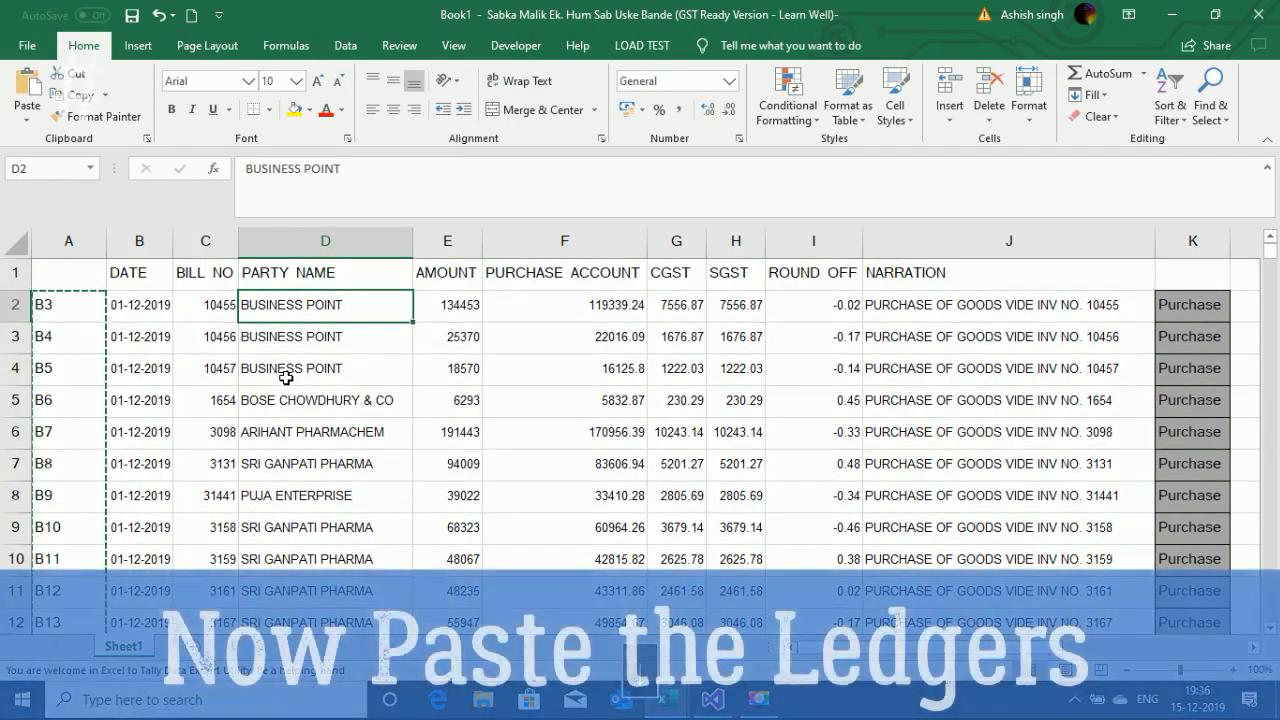
pyautogui.hotkey('ctrl', 'shift', 'Down')
pyautogui.hotkey('ctrl', 'c')
pyautogui.hotkey('alt', 'Tab')
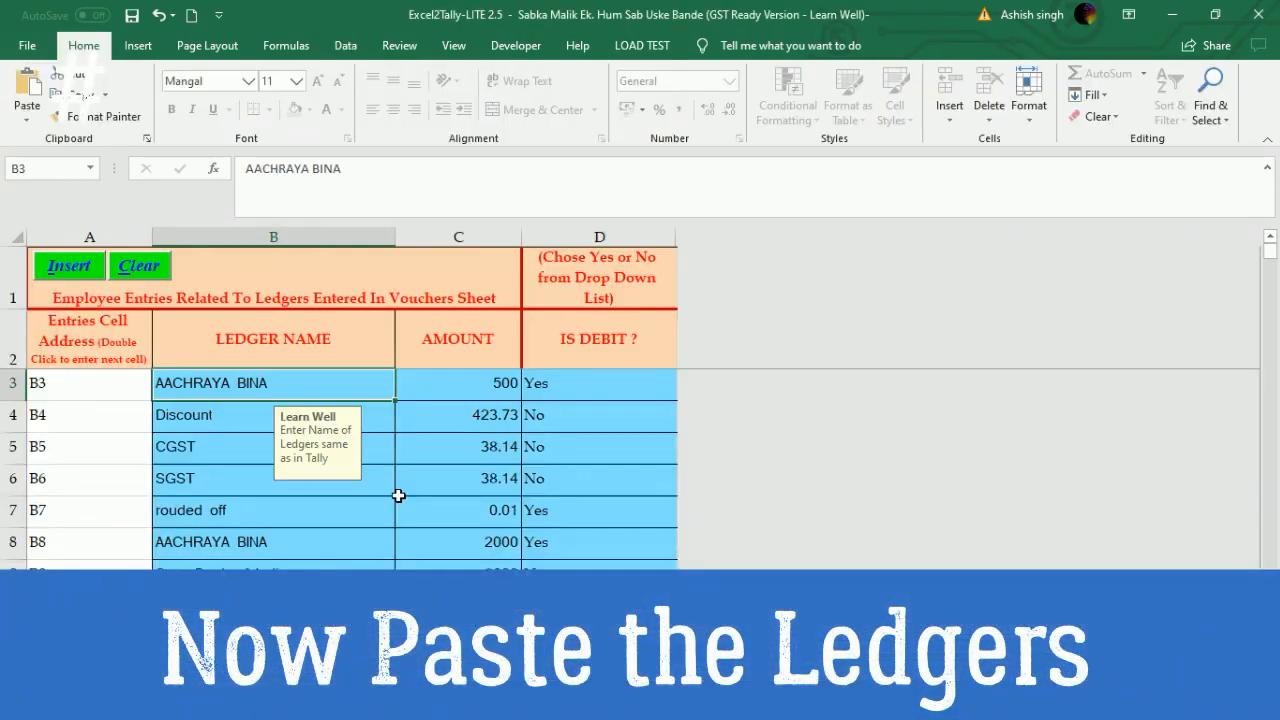
pyautogui.hotkey('ctrl', 'v')
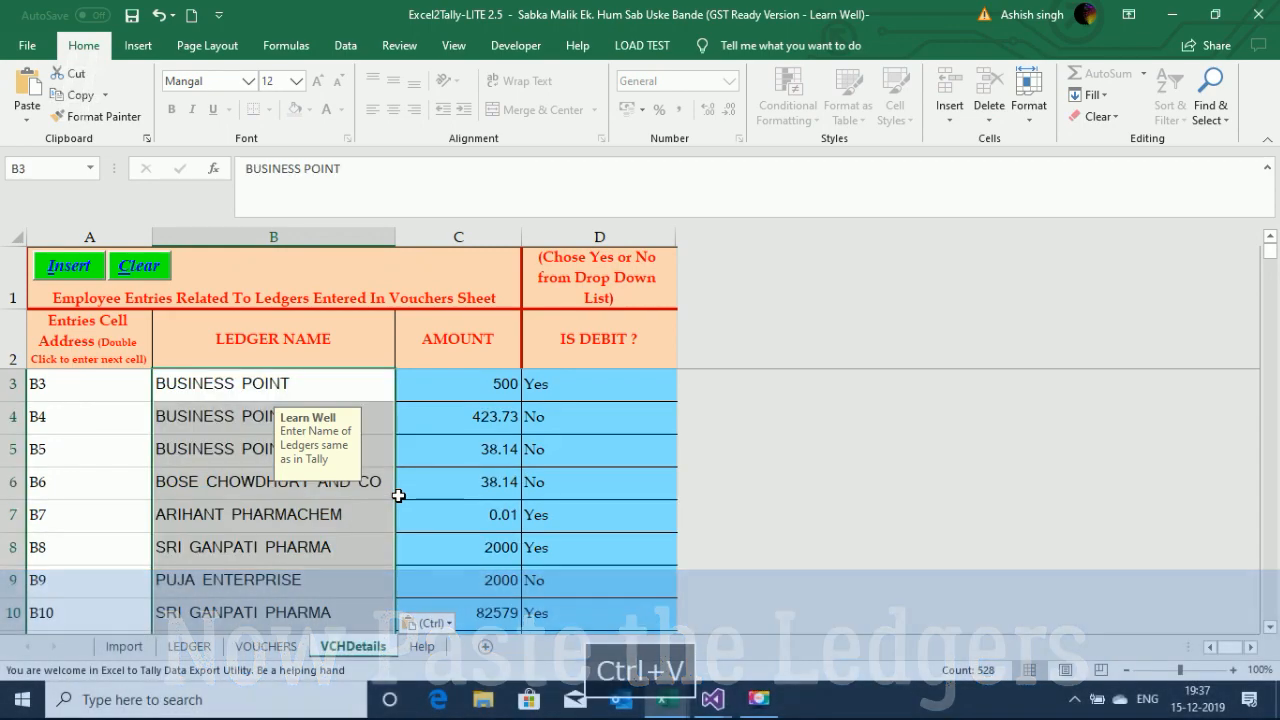
# Step: Insert a blank column before the PURCHASE ACCOUNT column in Book1
pyautogui.hotkey('alt', 'Tab')
pyautogui.press('Right')
pyautogui.press('Right')
pyautogui.press('Up')
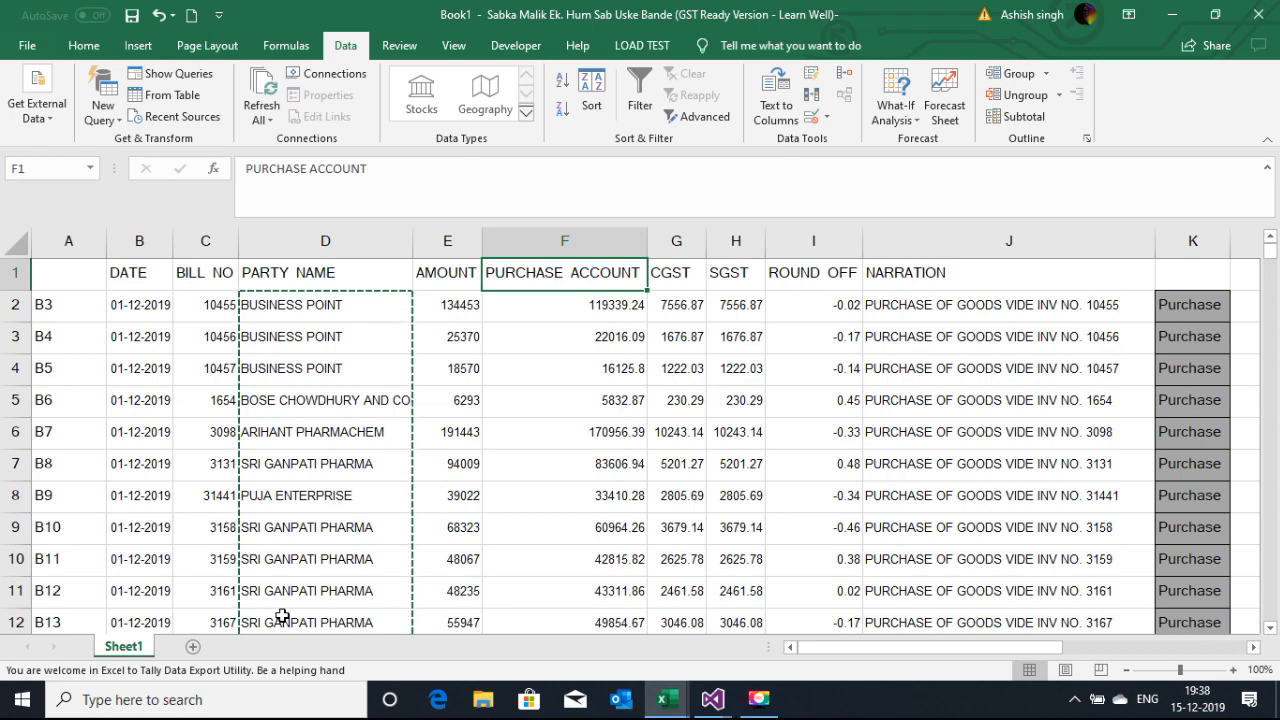
pyautogui.click(598, 243)
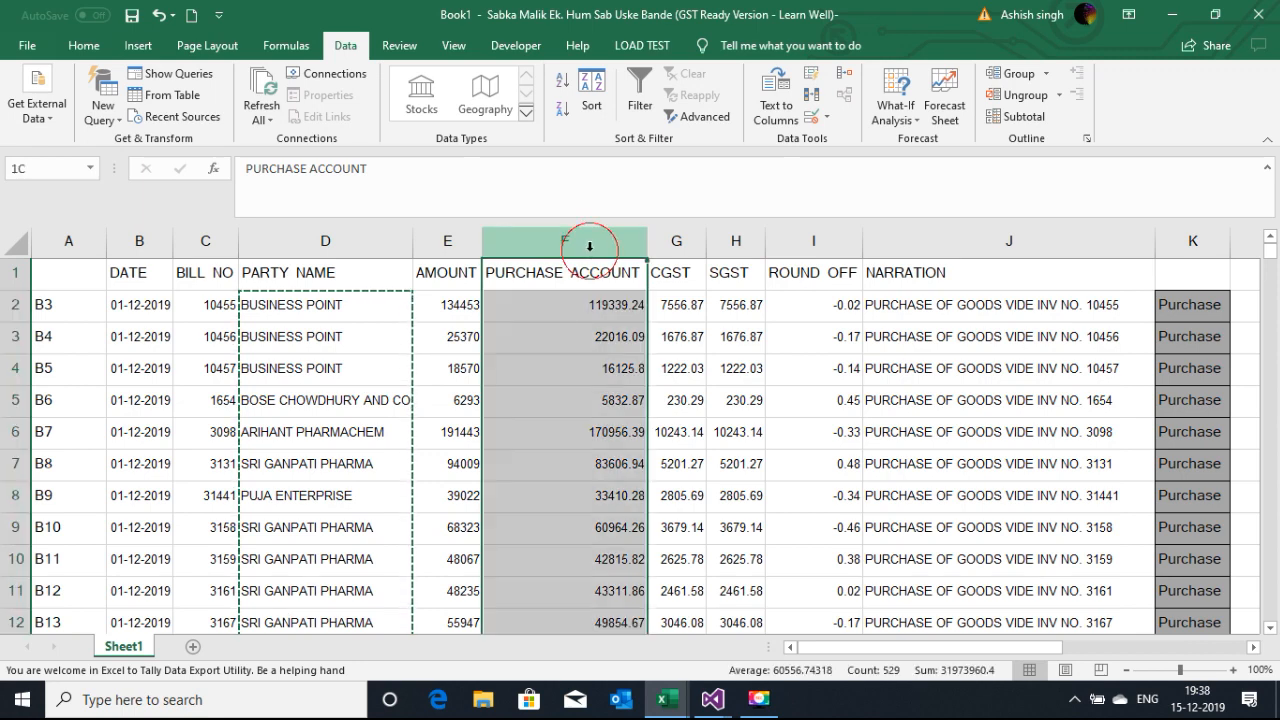
pyautogui.rightClick(590, 251)
pyautogui.click(636, 381)
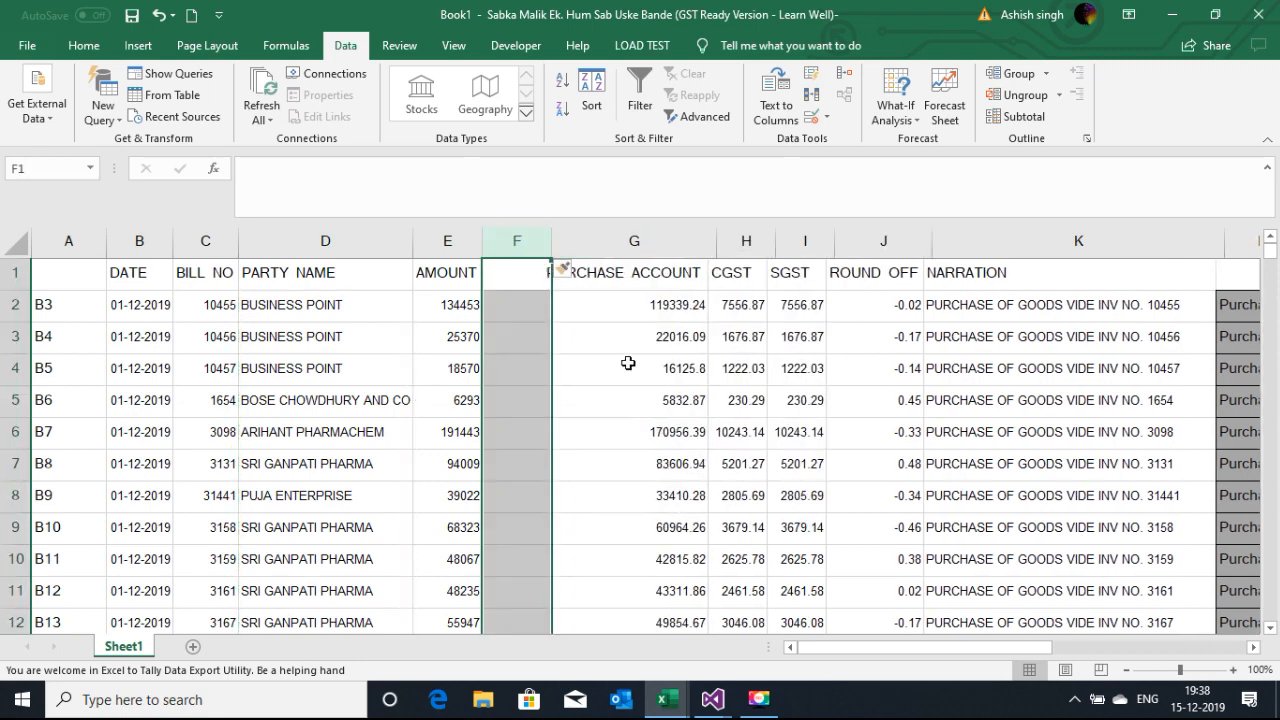
# Step: Copy the PURCHASE ACCOUNT heading from G1 into F2 and fill it down column F for all data rows
pyautogui.click(614, 270)
pyautogui.hotkey('ctrl', 'c')
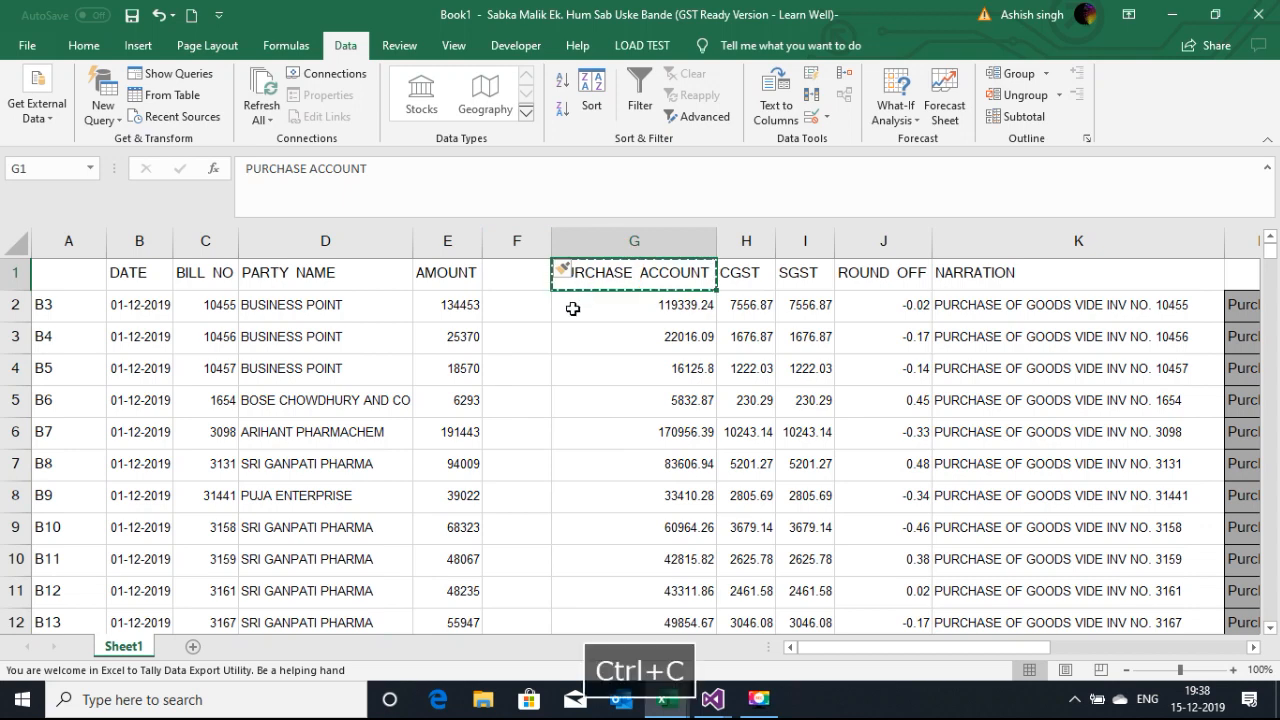
pyautogui.click(530, 305)
pyautogui.hotkey('ctrl', 'v')
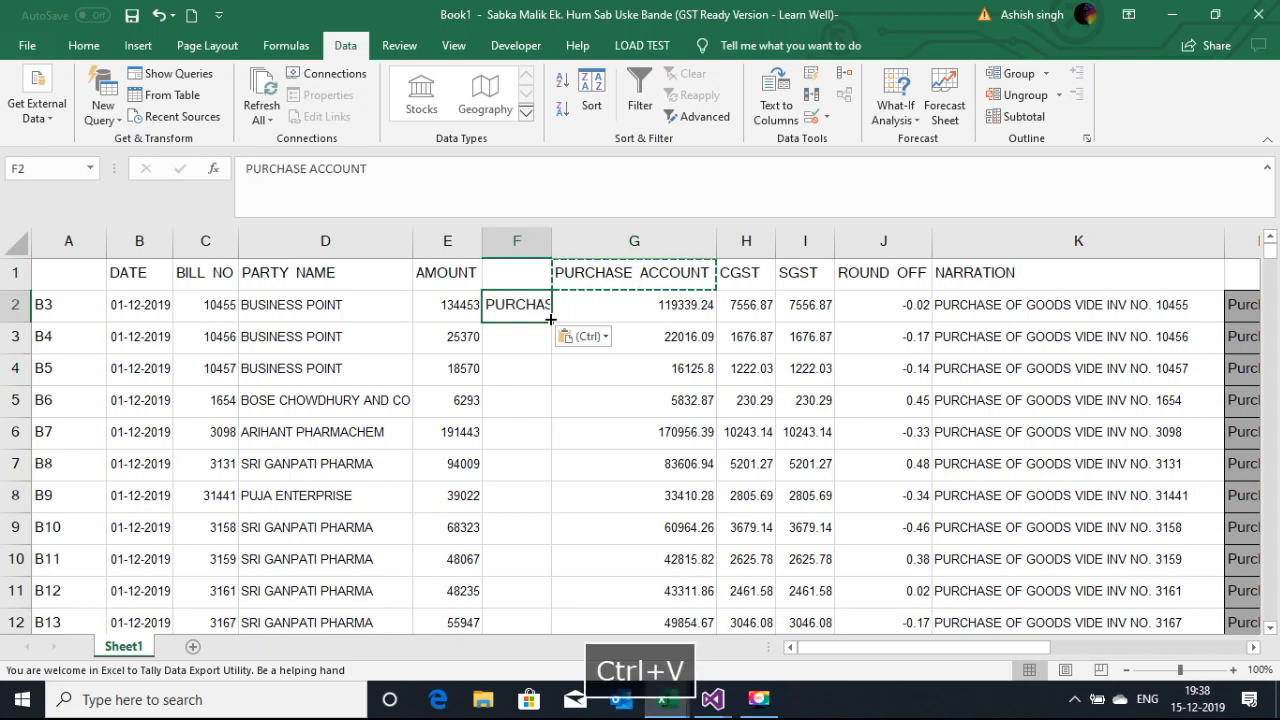
pyautogui.doubleClick(550, 318)
# Step: Copy the filled PURCHASE ACCOUNT values from Book1 into the Ledger Name column of VCHDetails, starting at B531
pyautogui.hotkey('ctrl', 'c')
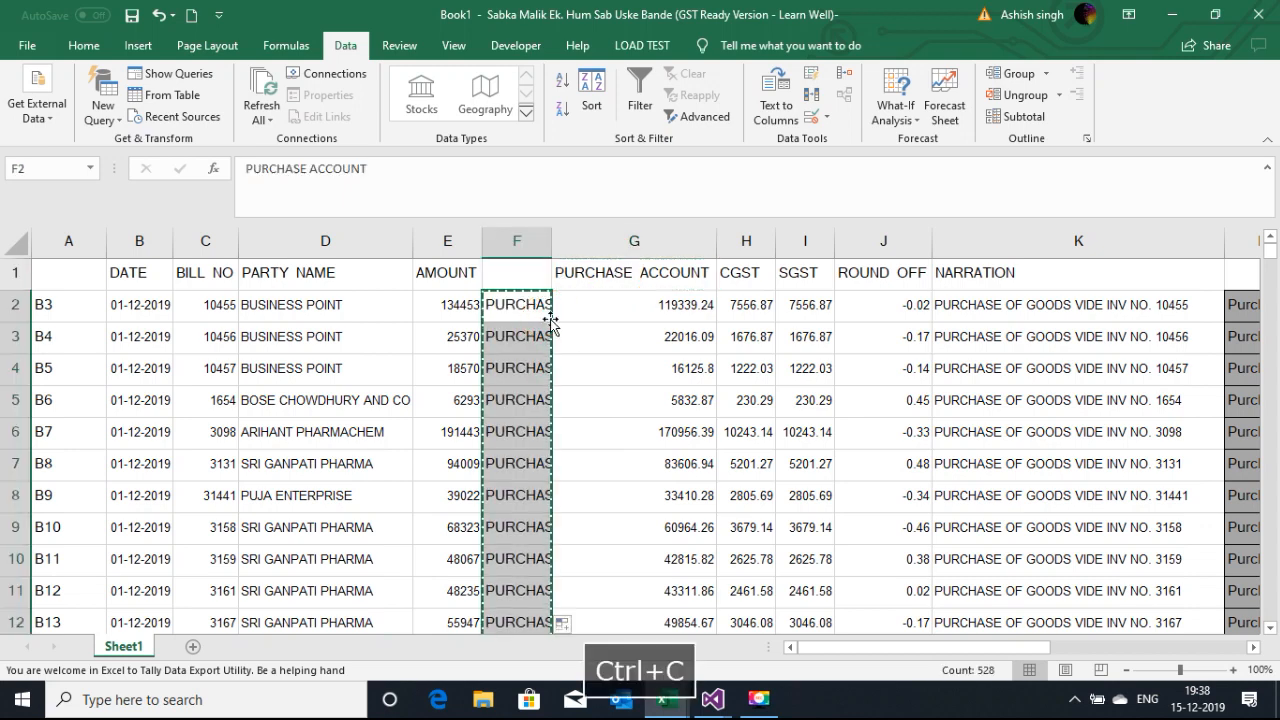
pyautogui.hotkey('alt', 'Tab')
pyautogui.hotkey('ctrl', 'v')
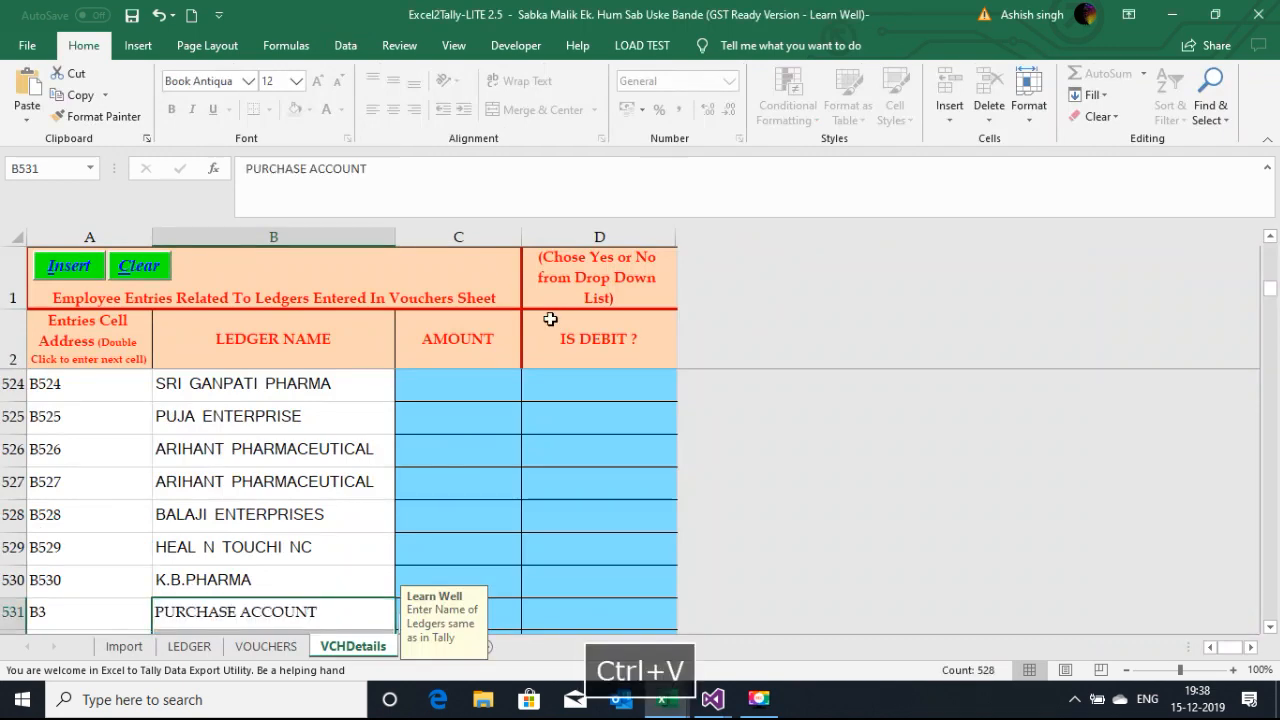
pyautogui.press('Down')
pyautogui.hotkey('ctrl', 'shift', 'Down')
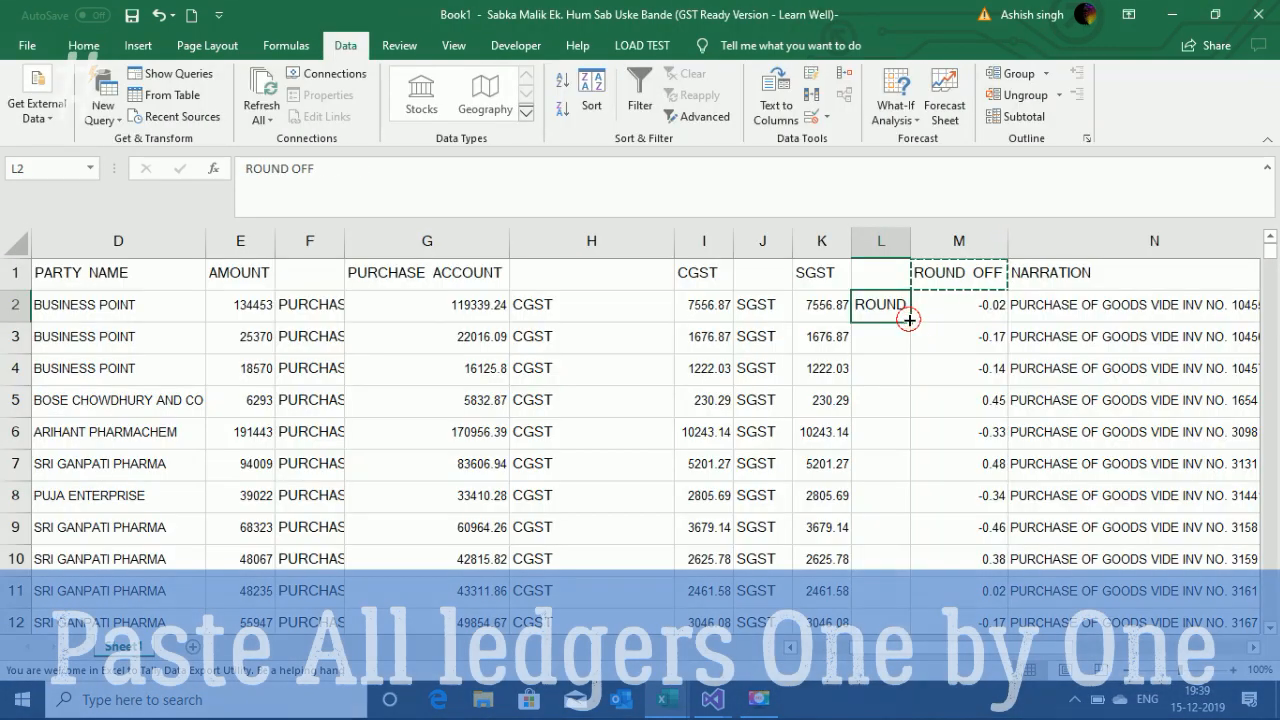
# Step: Fill ROUND OFF down Book1's column L from L2 and paste the values into the VCHDetails Ledger Name column from B2115
pyautogui.doubleClick(908, 319)
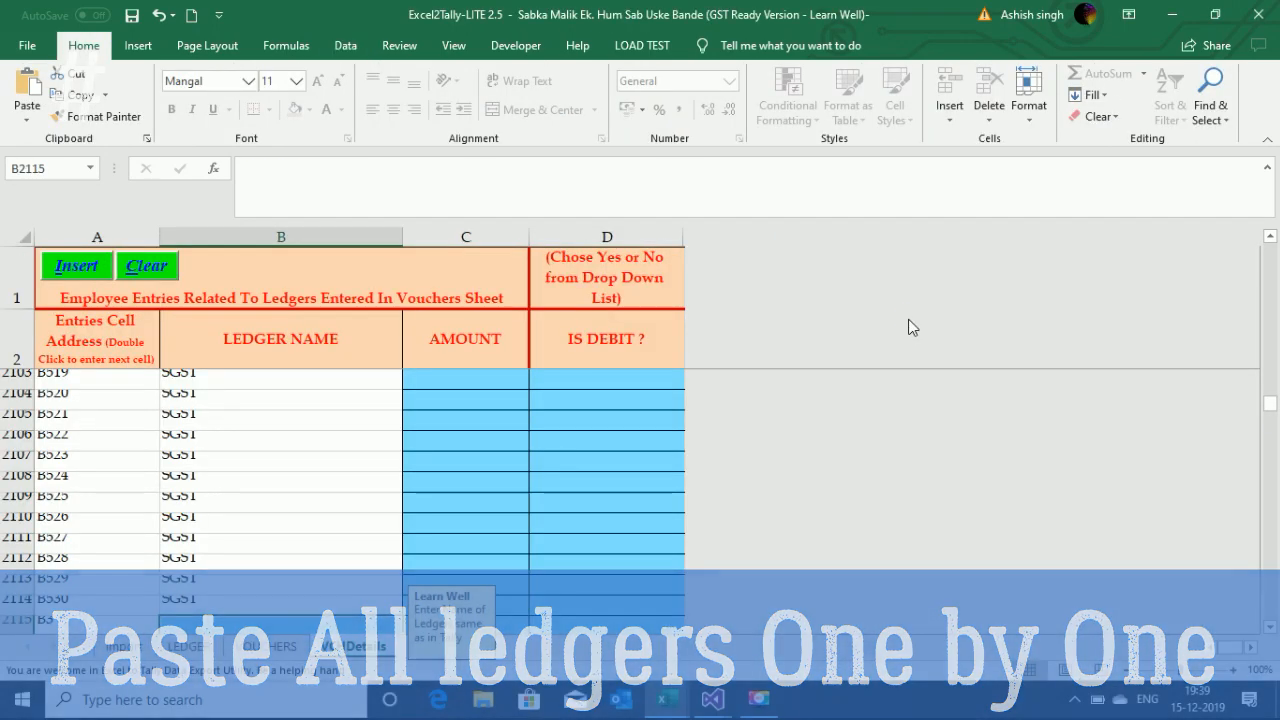
pyautogui.hotkey('ctrl', 'v')
pyautogui.scroll(-1, 908, 319)
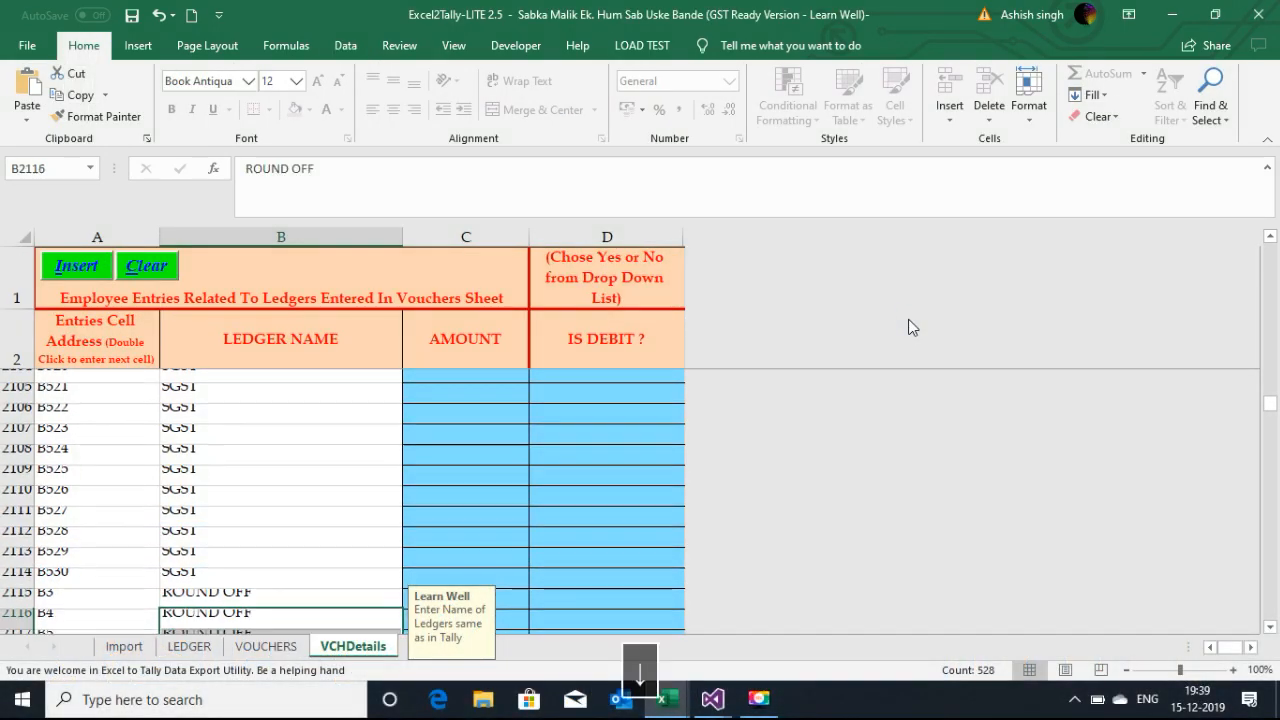
# Step: Switch to Book1, copy the PURCHASE ACCOUNT amounts from column G, and paste them below the last AMOUNT entry, starting at E530
pyautogui.hotkey('ctrl', 'shift', 'Down')
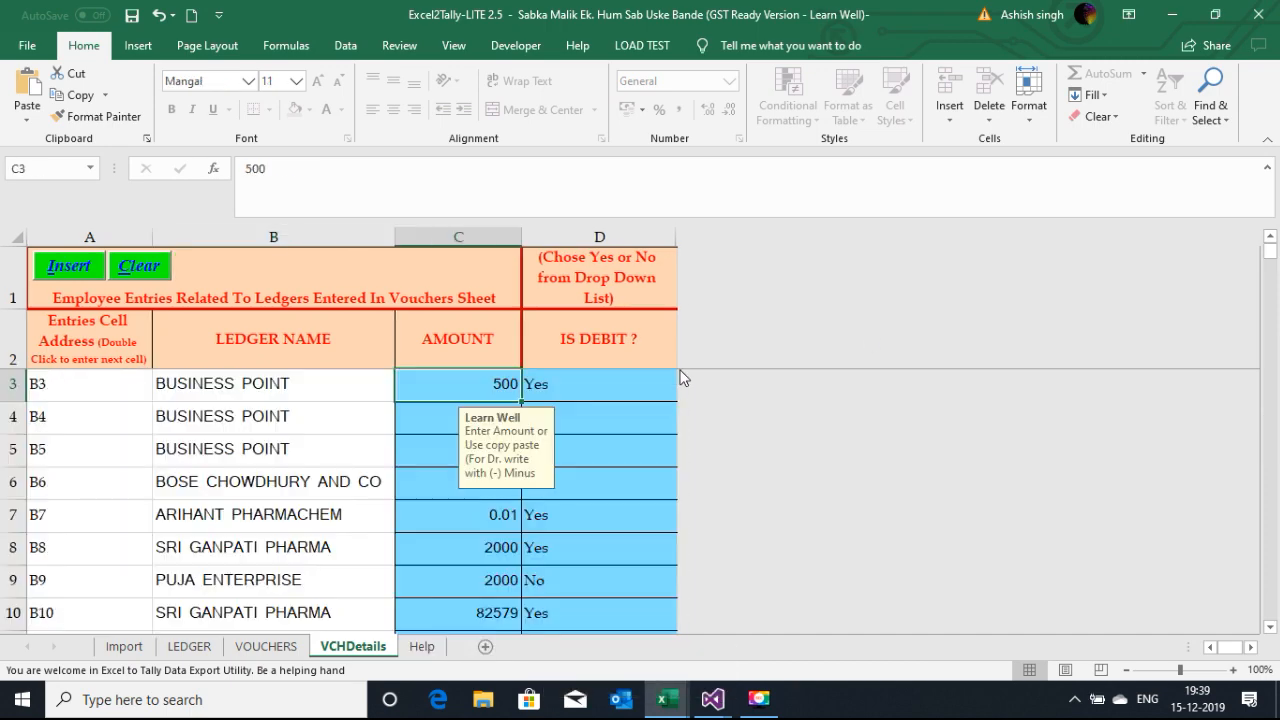
pyautogui.hotkey('alt', 'Tab')
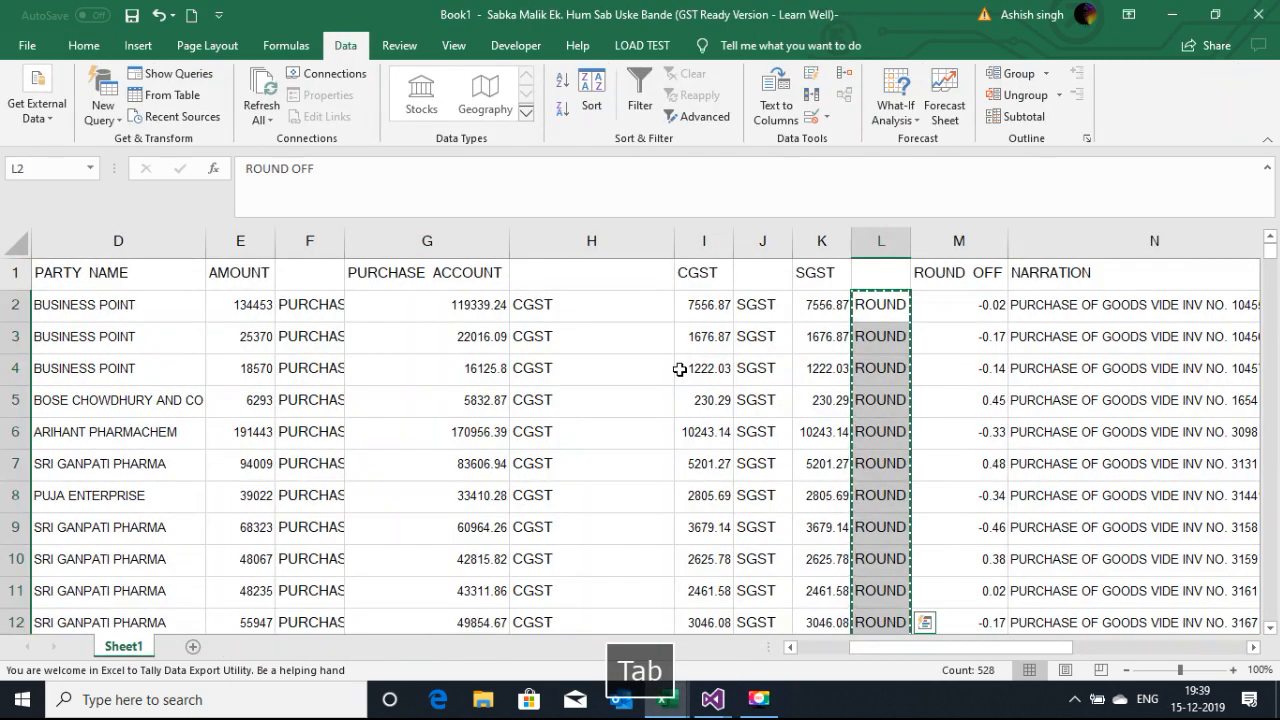
pyautogui.click(264, 306)
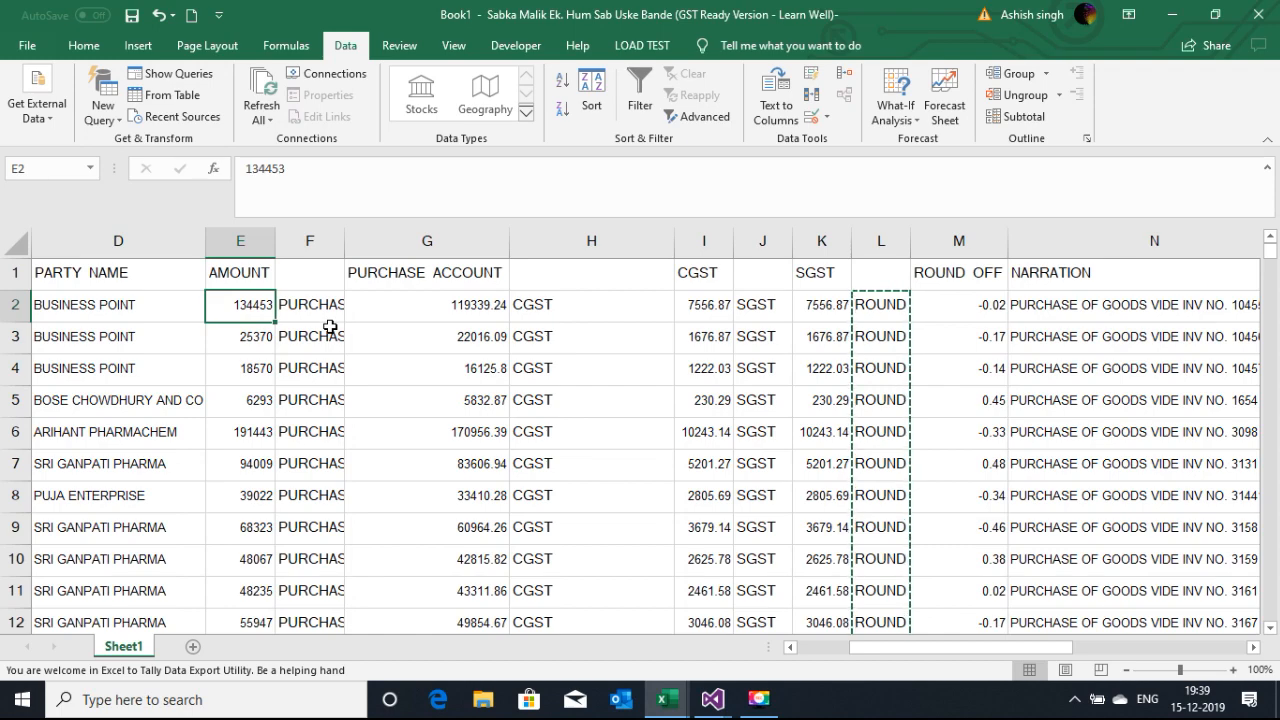
pyautogui.click(463, 298)
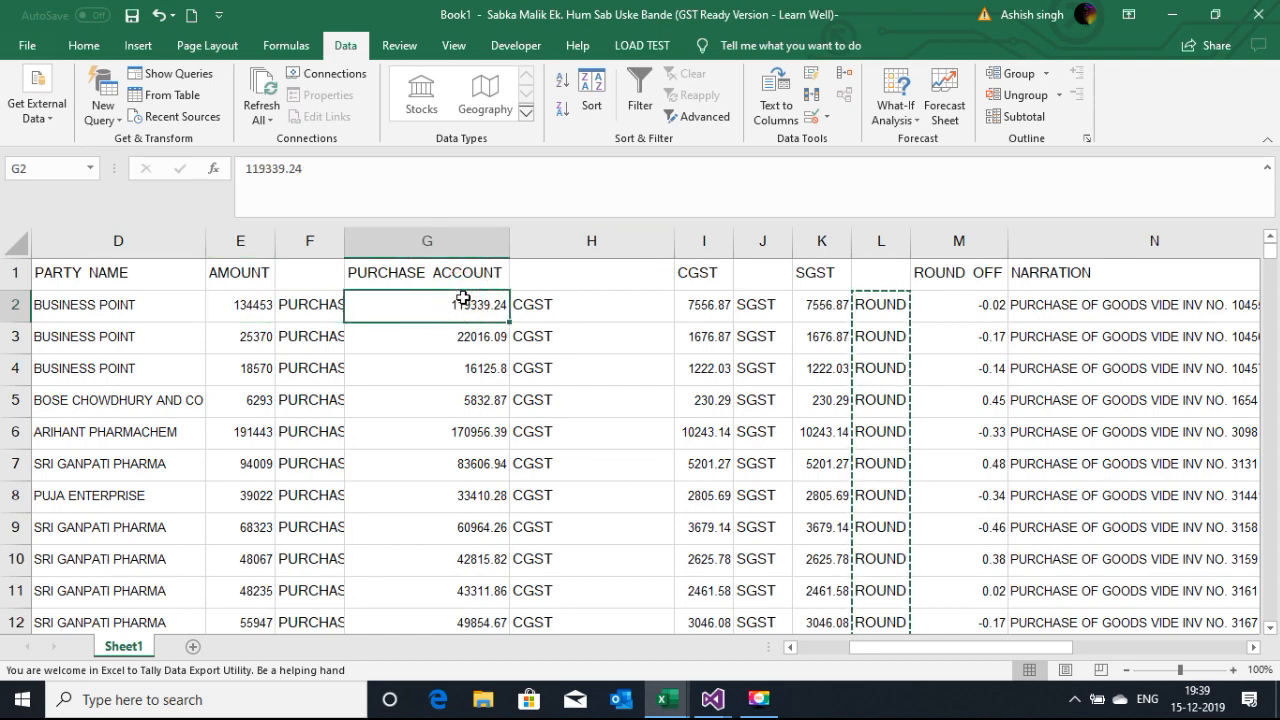
pyautogui.hotkey('ctrl', 'shift', 'Down')
pyautogui.hotkey('ctrl', 'c')
pyautogui.click(250, 616)
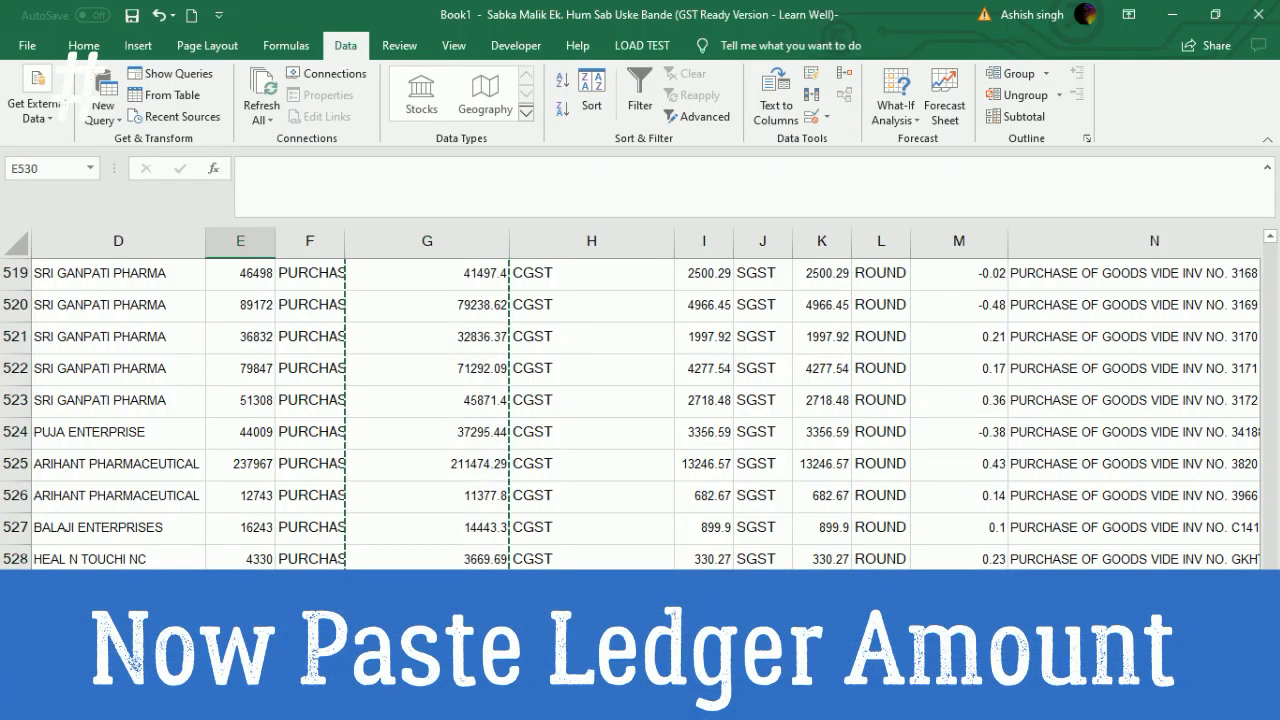
pyautogui.hotkey('ctrl', 'v')
pyautogui.scroll(-2, 251, 616)
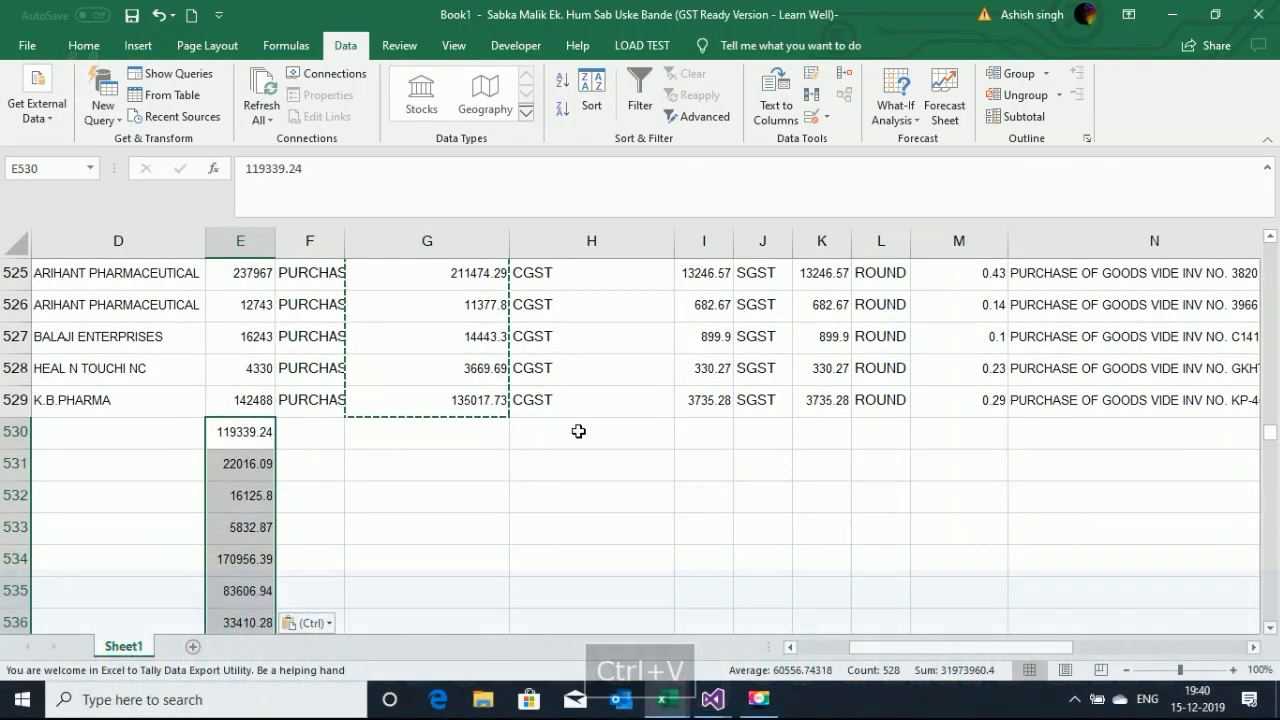
# Step: Copy the CGST amounts from I2:I529 and paste them beneath the stacked values in Book1's AMOUNT column, starting at E1058
pyautogui.click(707, 400)
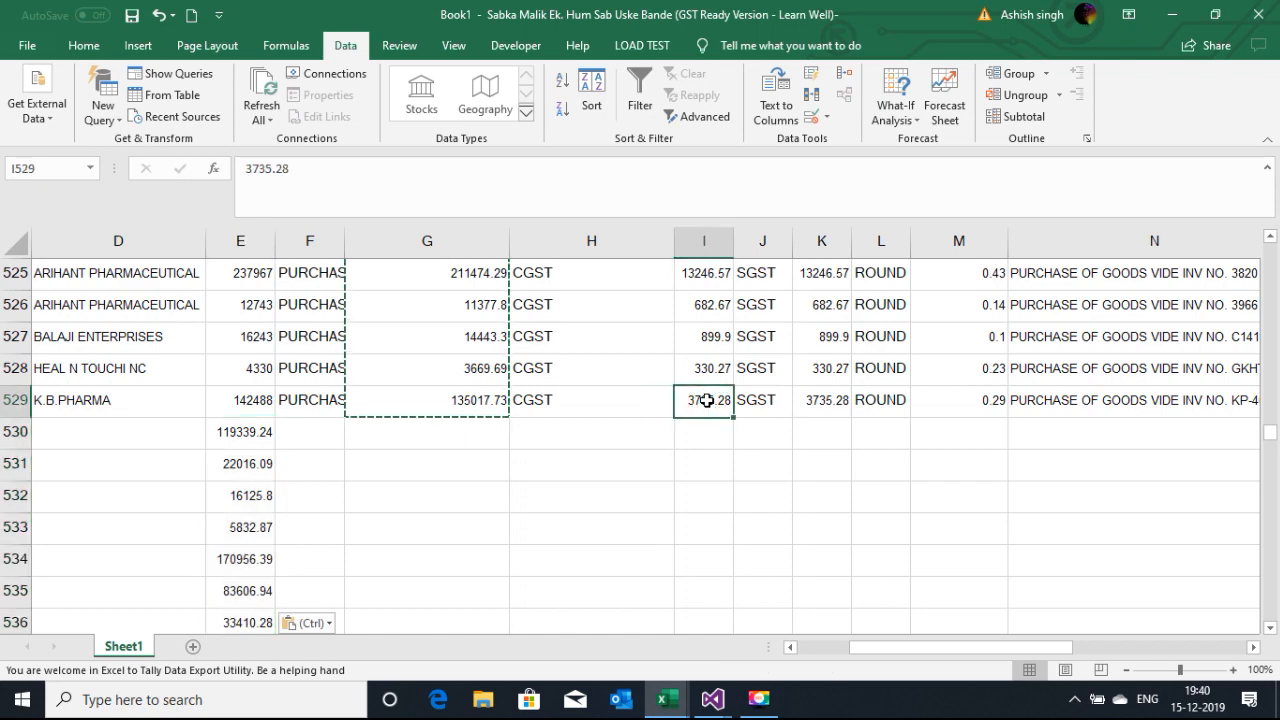
pyautogui.hotkey('ctrl', 'shift', 'Up')
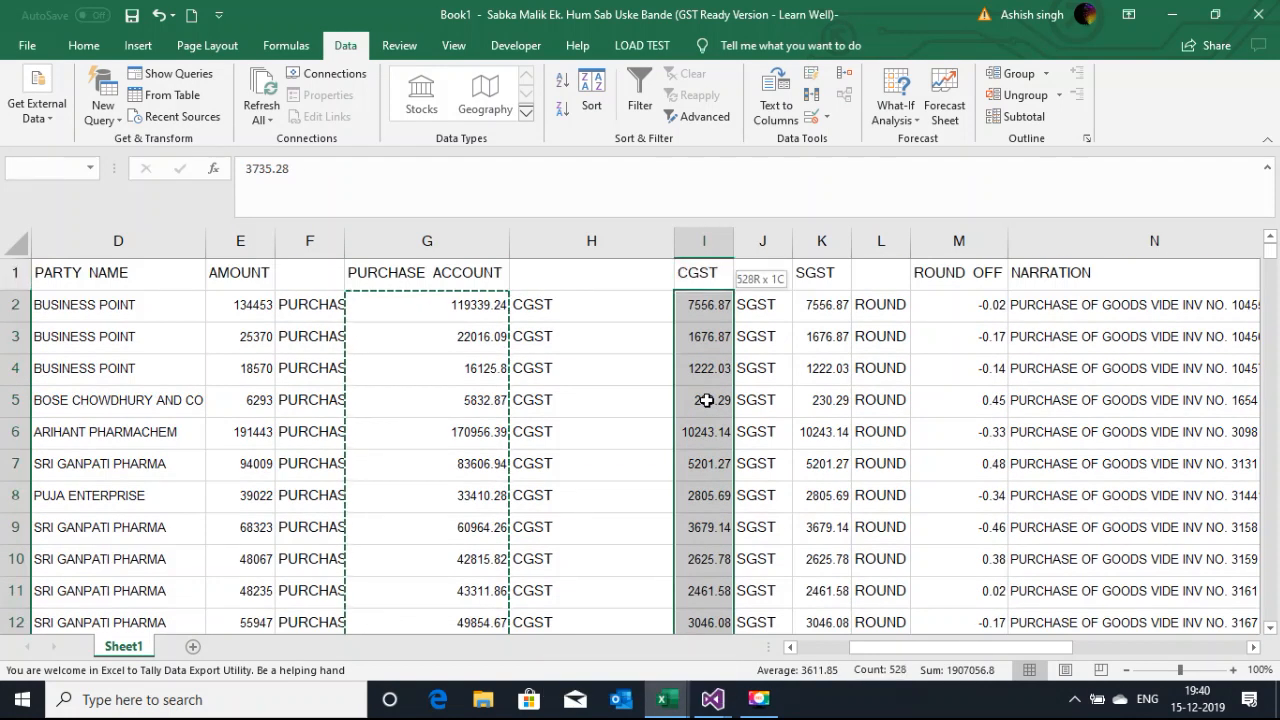
pyautogui.hotkey('ctrl', 'c')
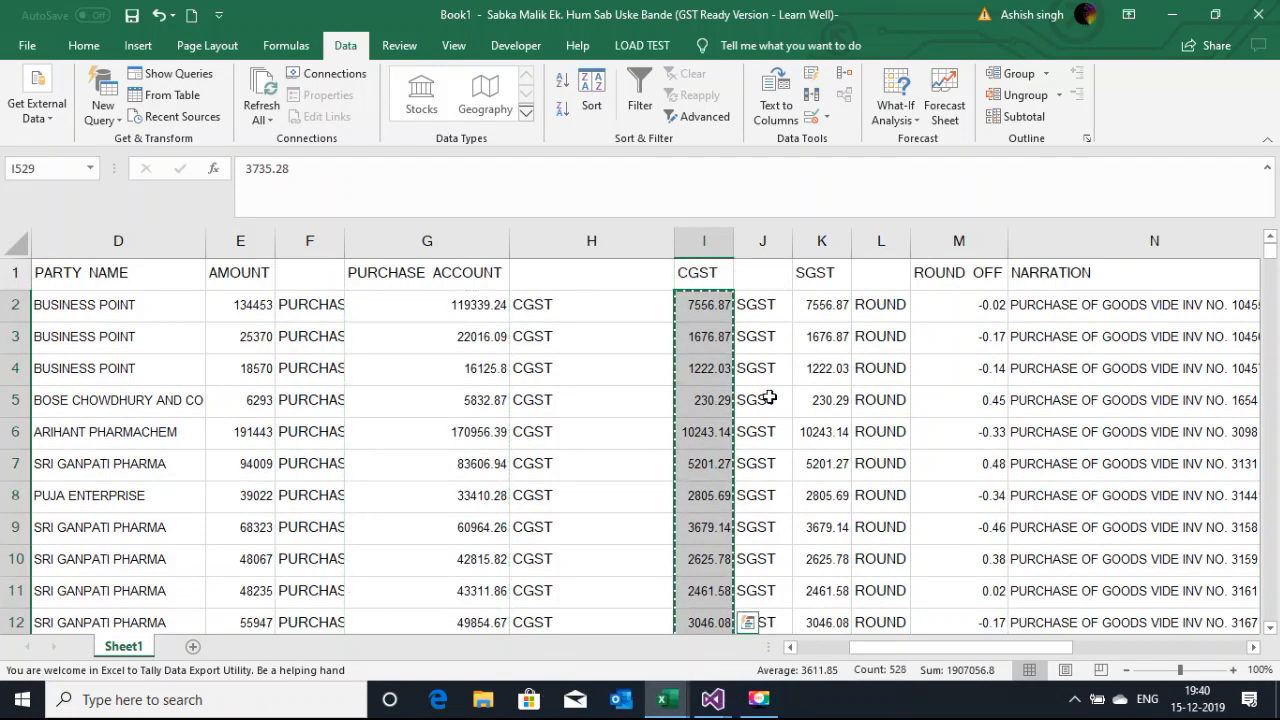
pyautogui.click(221, 297)
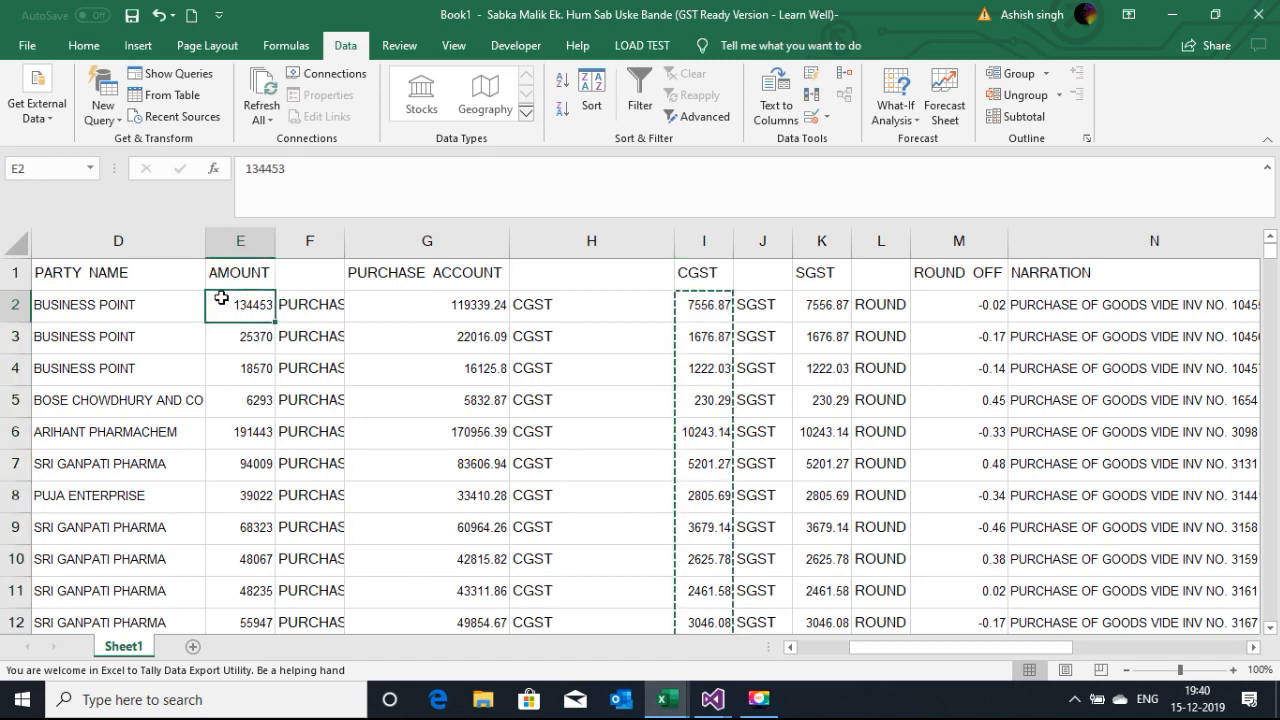
pyautogui.hotkey('ctrl', 'shift', 'Down')
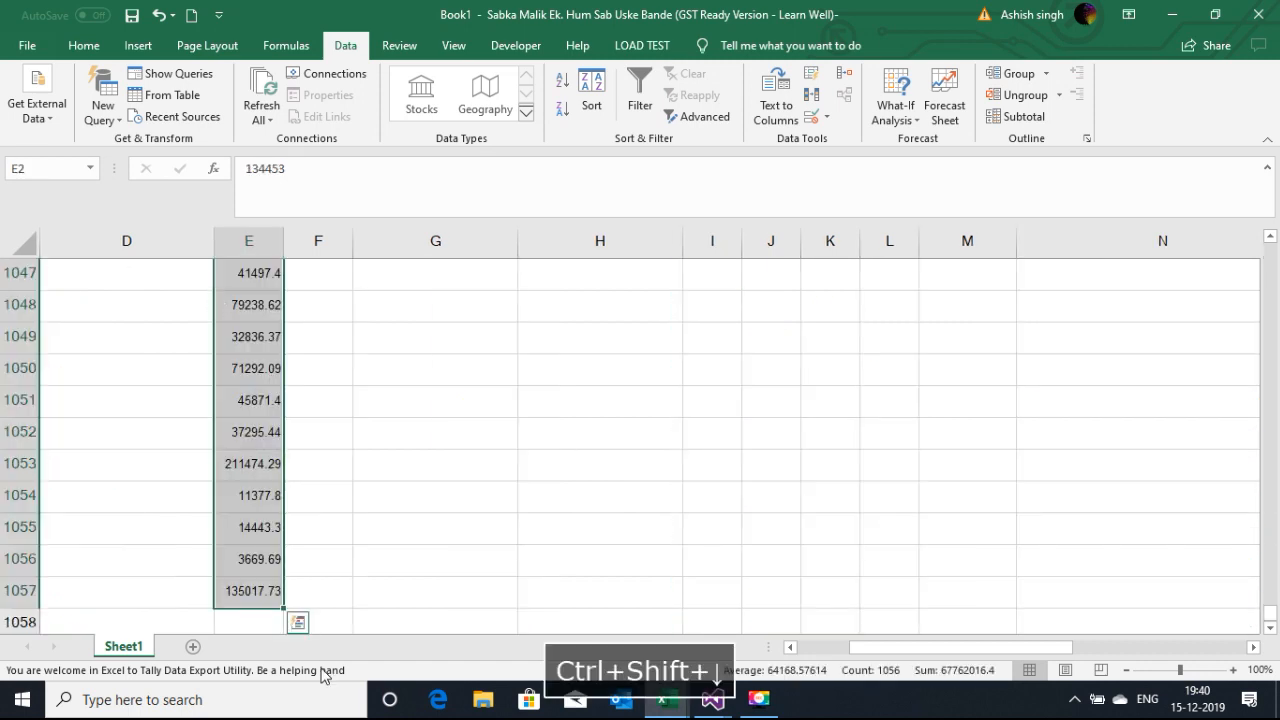
pyautogui.click(251, 617)
pyautogui.hotkey('ctrl', 'v')
pyautogui.hotkey('ctrl', 'Up')
# Step: Copy all stacked amounts from Book1's column E, starting at E2, and paste them into the VCHDetails AMOUNT column from C3
pyautogui.click(249, 297)
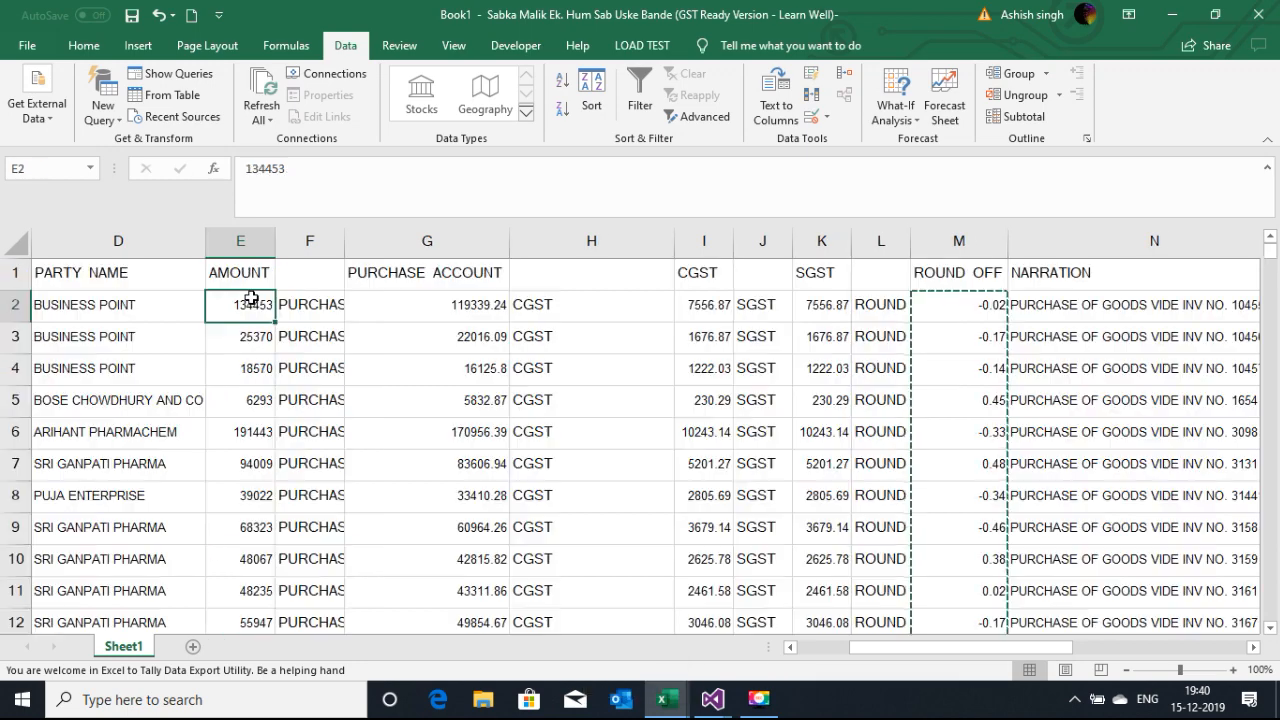
pyautogui.hotkey('ctrl', 'shift', 'Down')
pyautogui.hotkey('ctrl', 'c')
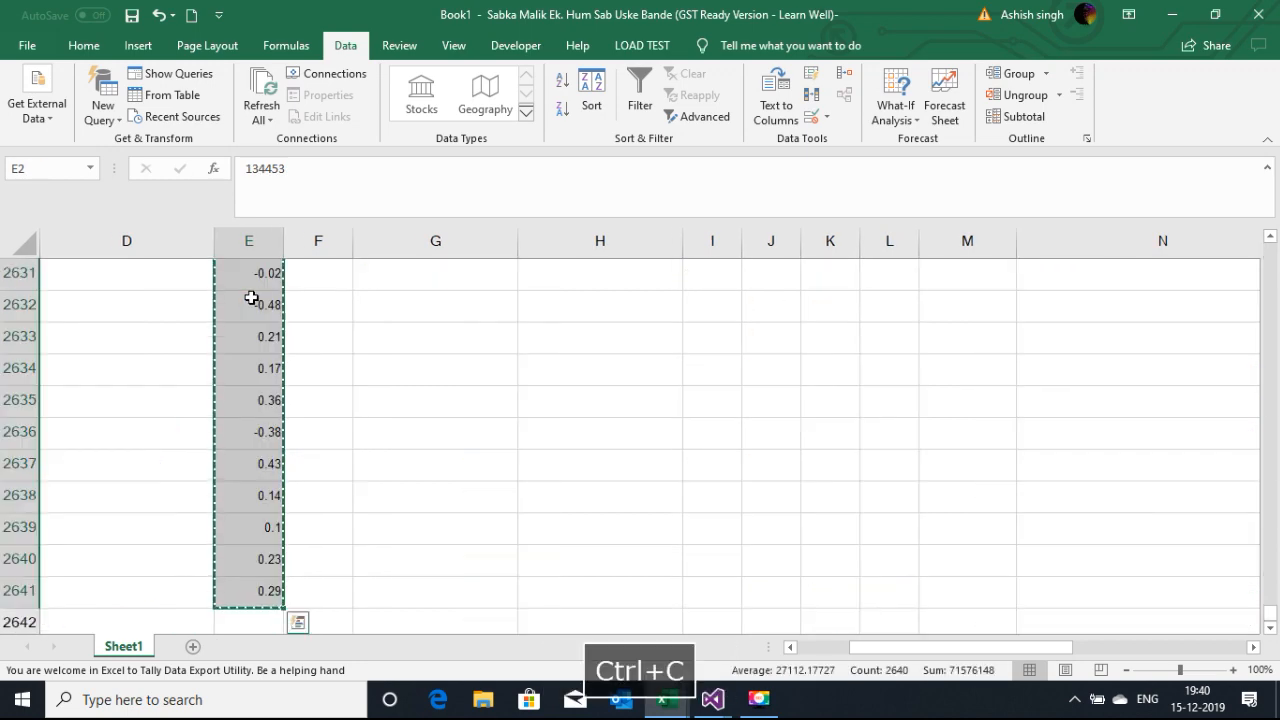
pyautogui.hotkey('alt', 'Tab')
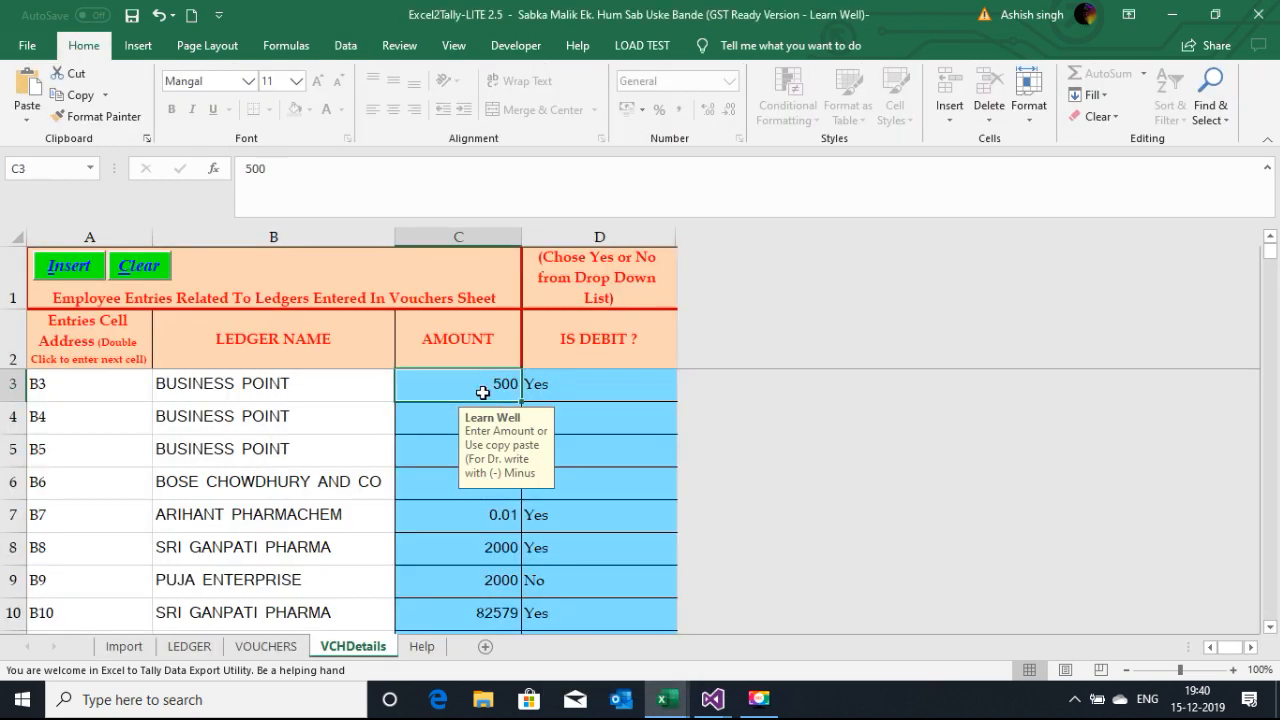
pyautogui.hotkey('ctrl', 'v')
pyautogui.hotkey('ctrl', 'shift', 'Down')
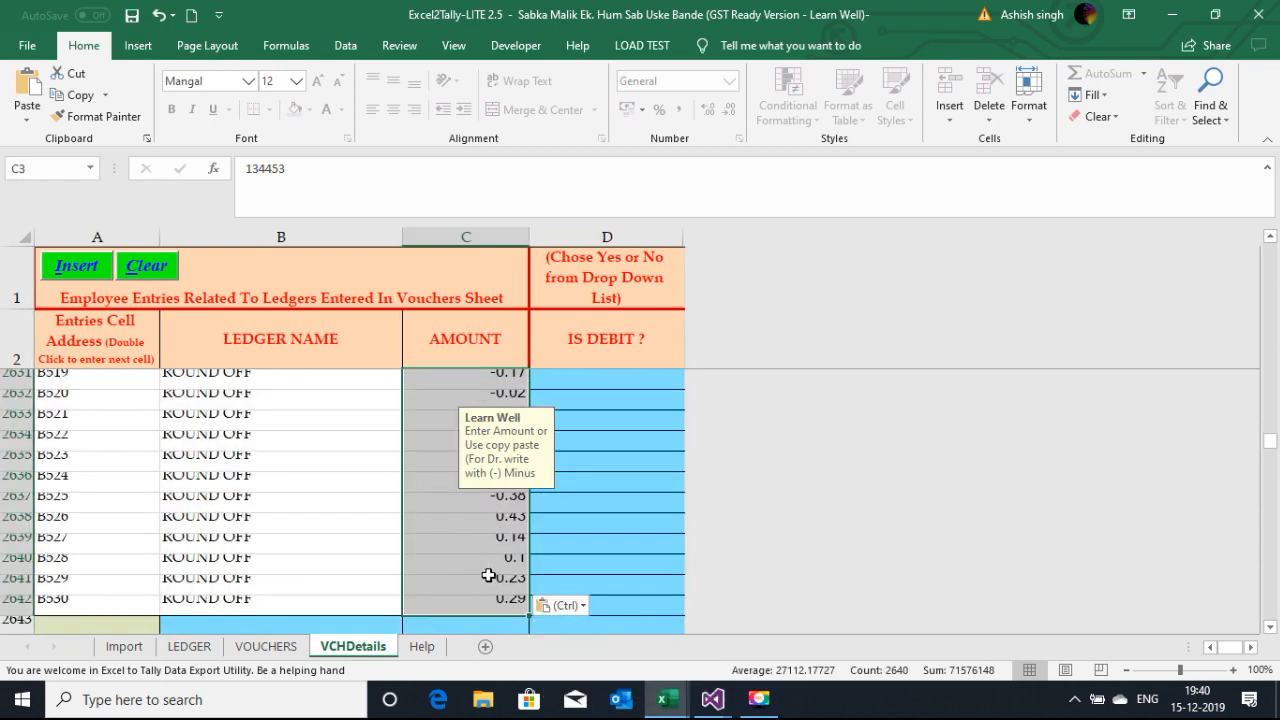
pyautogui.press('Right')
pyautogui.press('Up')
pyautogui.press('Down')
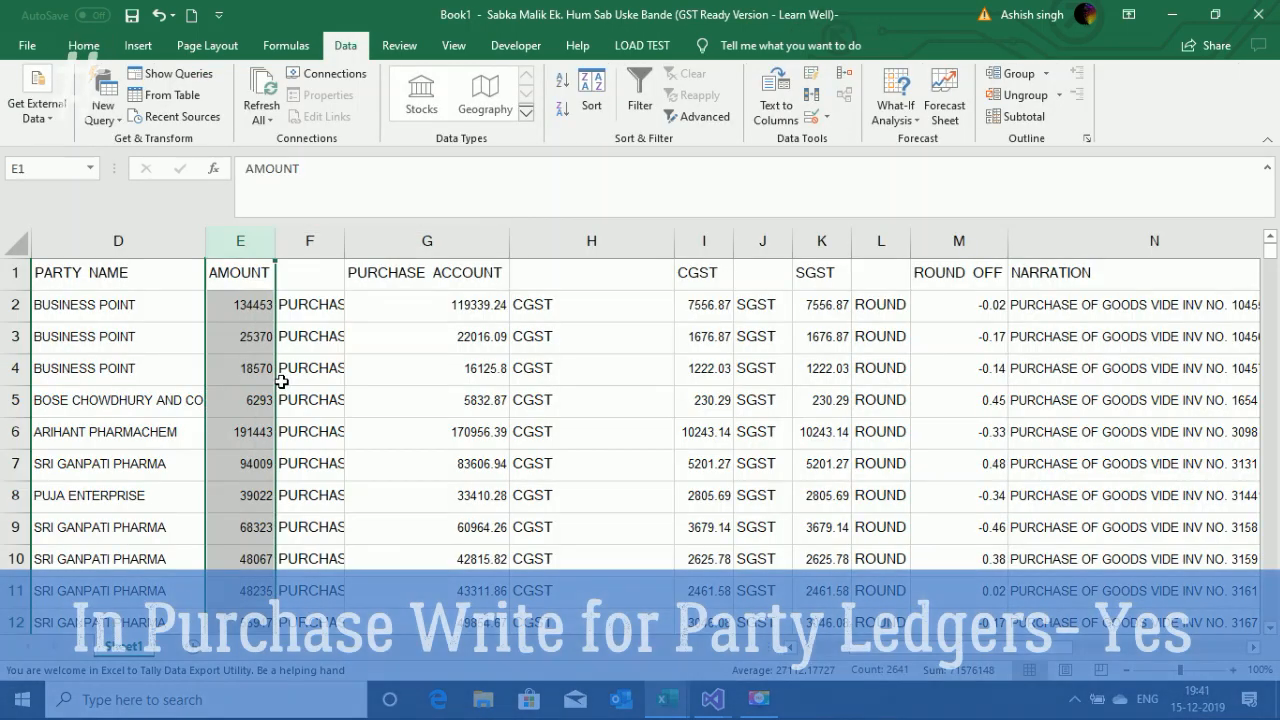
# Step: Insert a blank column before AMOUNT in Book1 and head it IS DR. in E1
pyautogui.hotkey('ctrl', 'shift', '+')
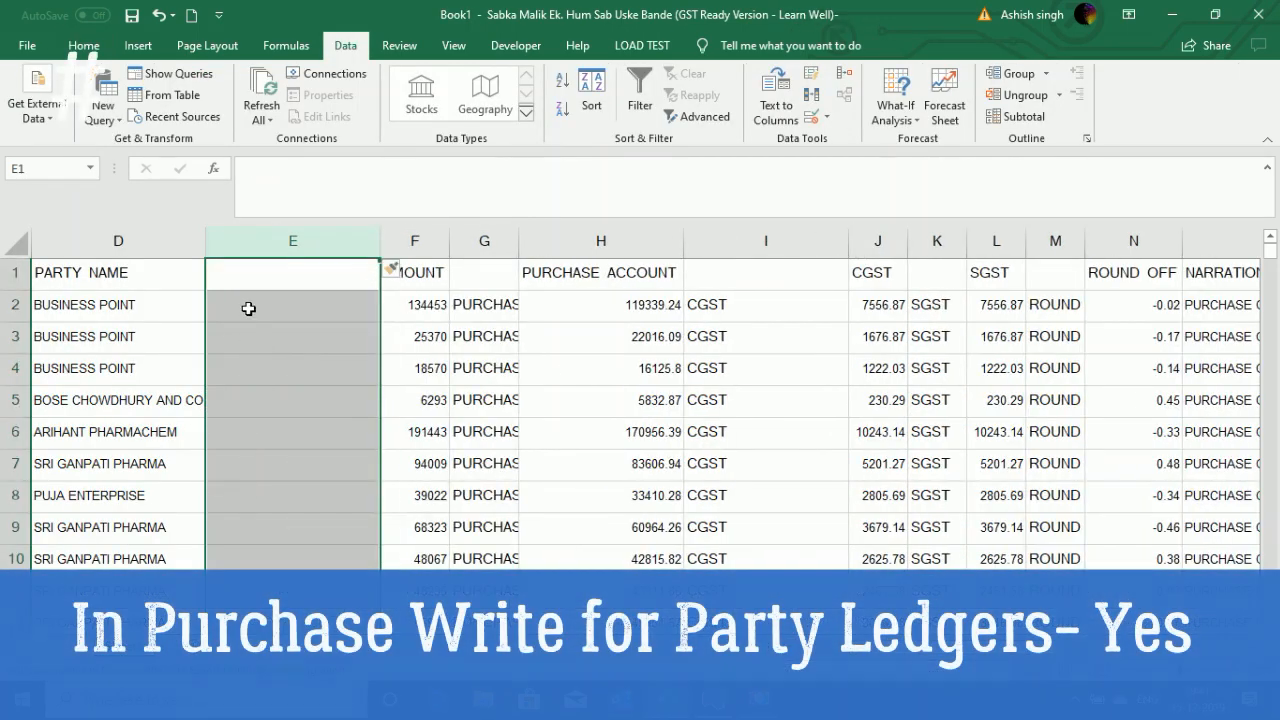
pyautogui.click(254, 306)
pyautogui.click(254, 306)
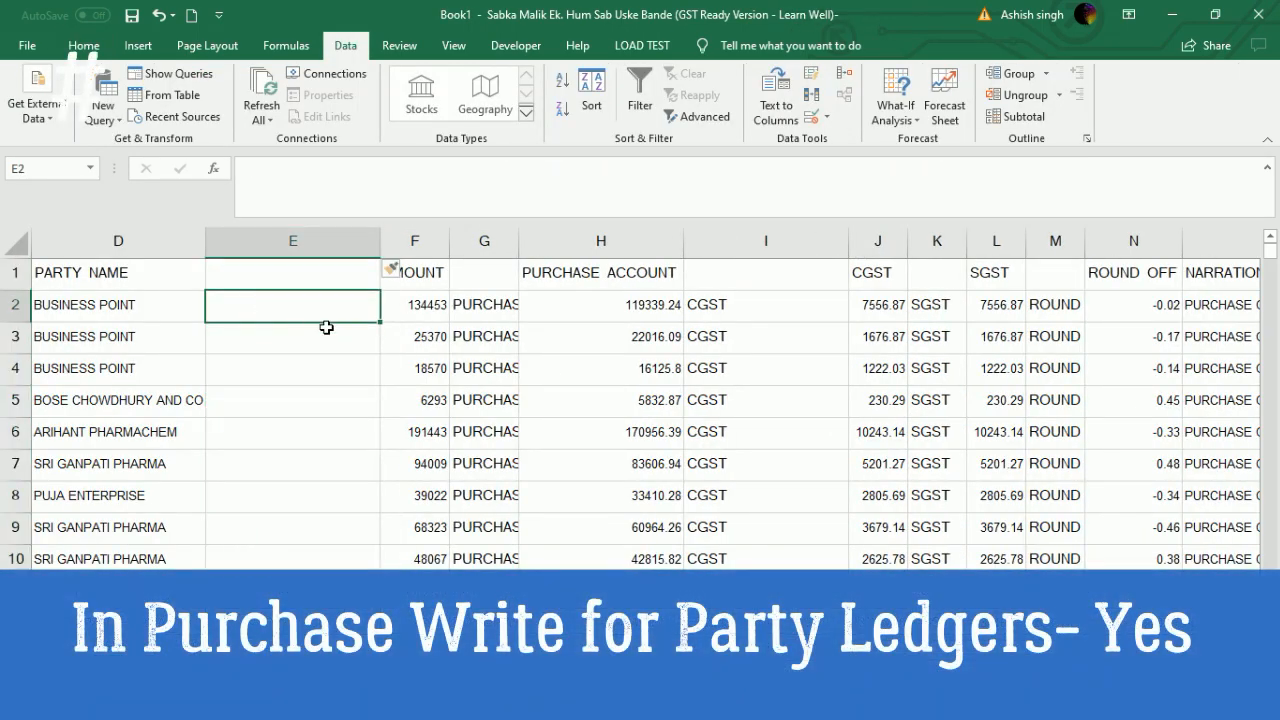
pyautogui.click(320, 277)
pyautogui.write('IS DR.')
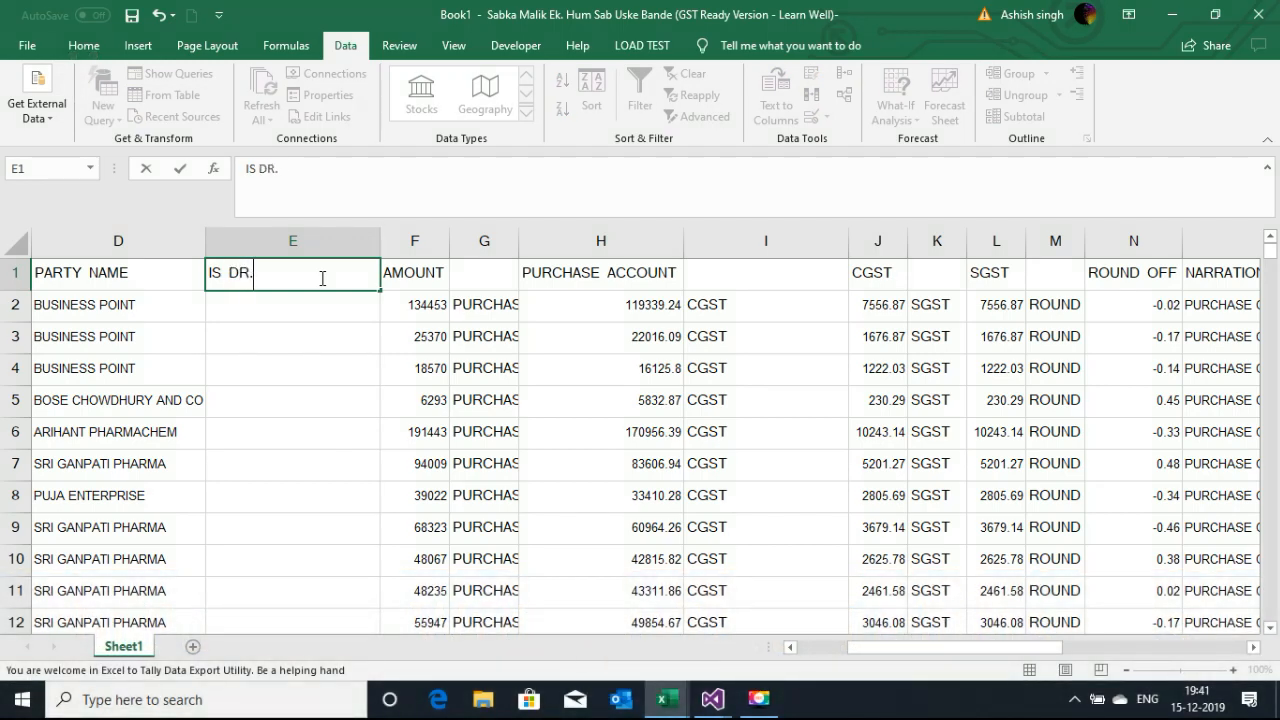
pyautogui.press('Return')
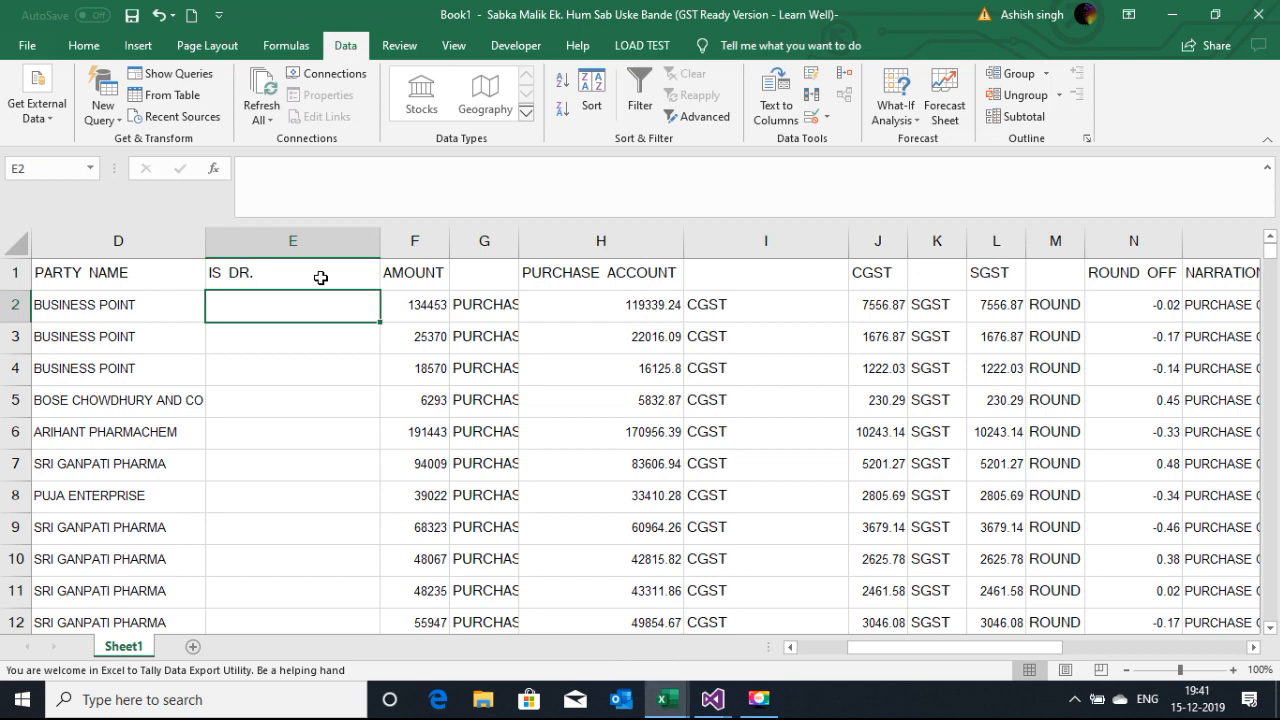
# Step: Enter Yes in E2 of Book1 and fill it down the IS DR. column for all party rows
pyautogui.write('Ye')
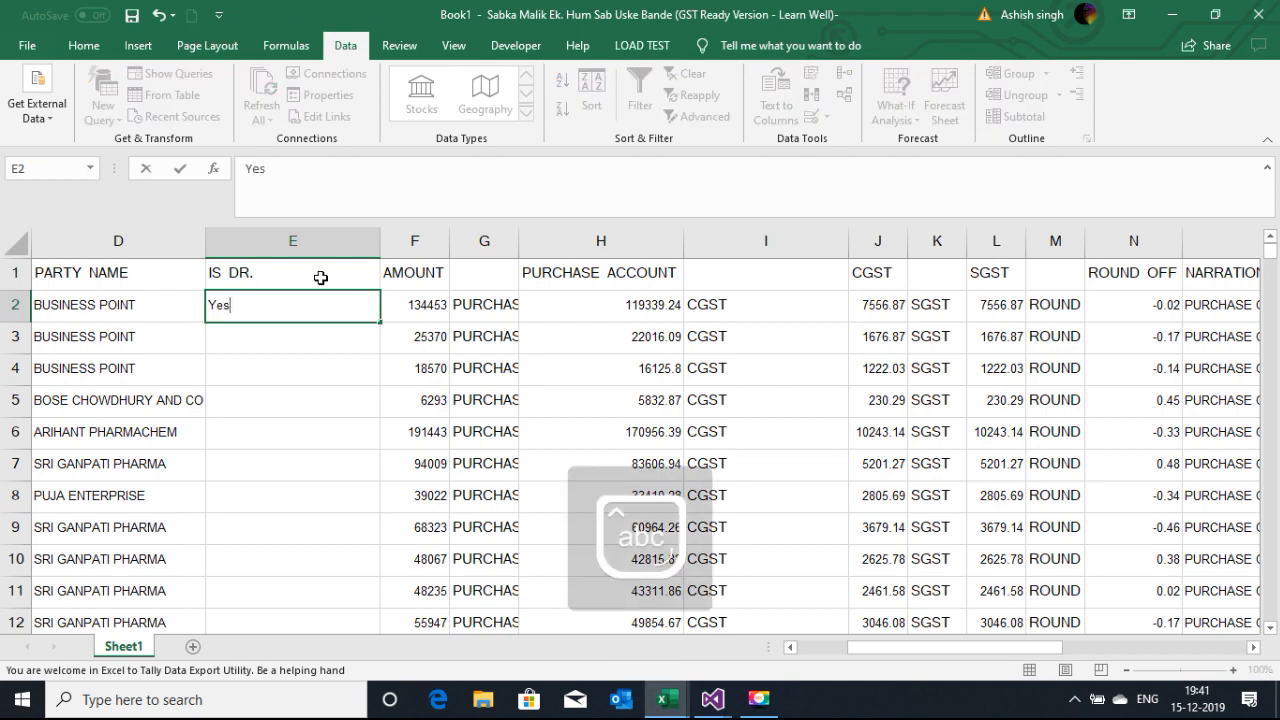
pyautogui.write('s')
pyautogui.hotkey('ctrl', 'Return')
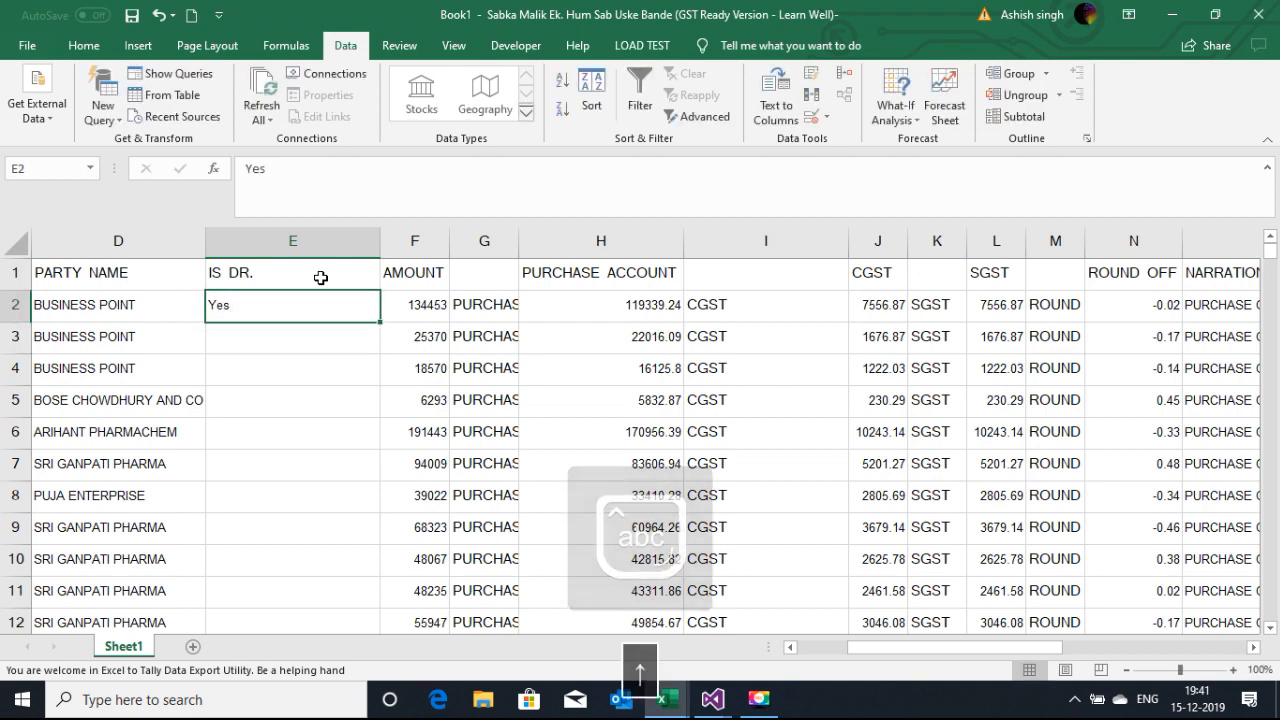
pyautogui.doubleClick(380, 322)
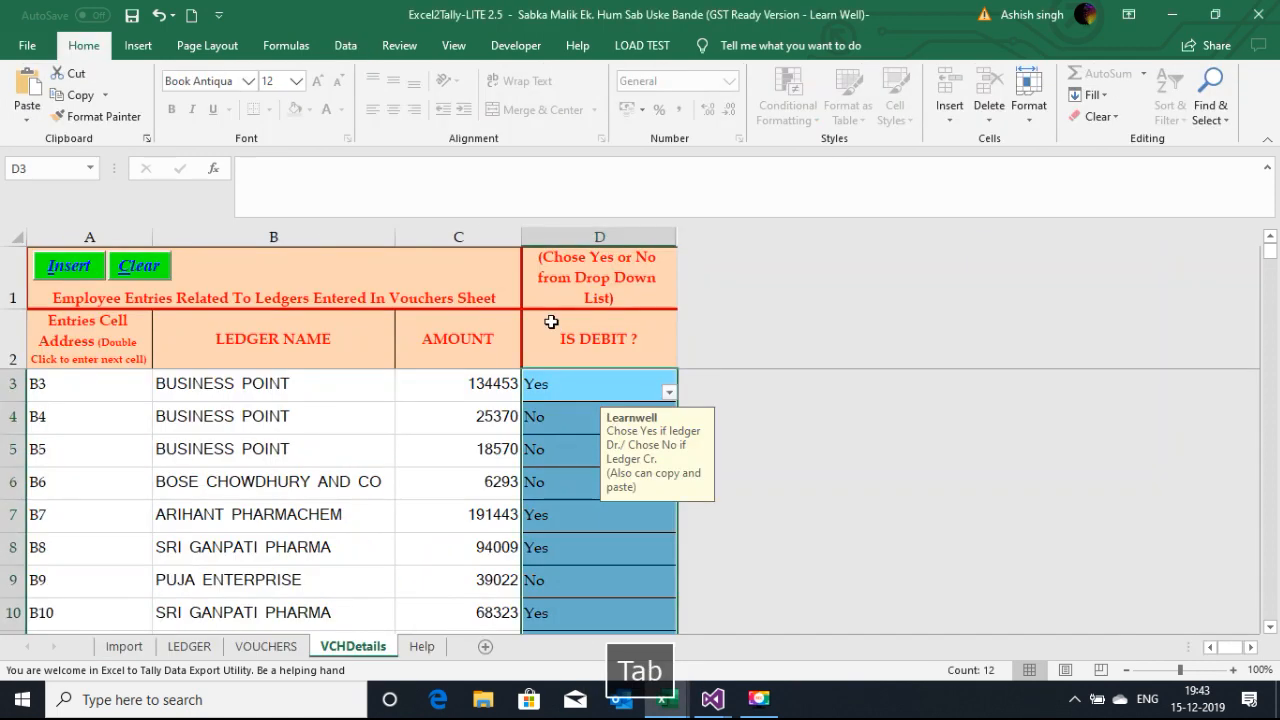
# Step: Paste the Yes values copied from Book1 into the VCHDetails IS DEBIT column for the party ledgers, starting at D3
pyautogui.hotkey('alt', 'Down')
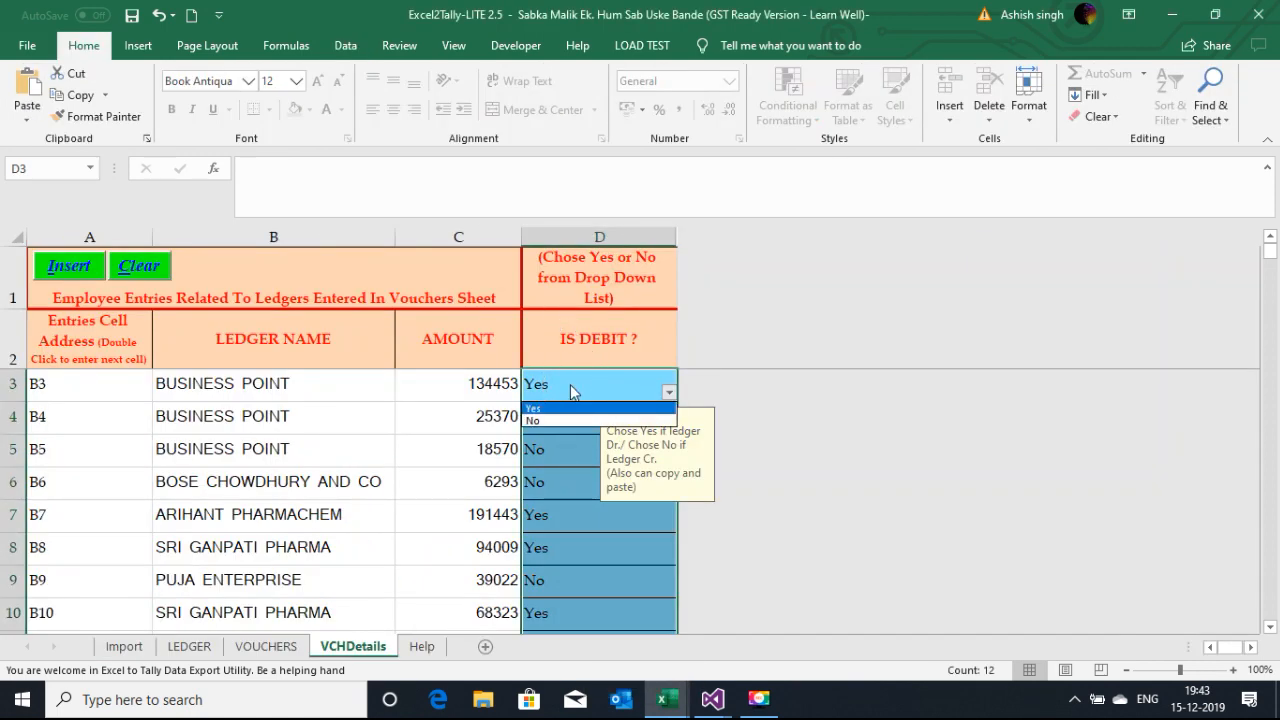
pyautogui.click(463, 390)
pyautogui.click(463, 390)
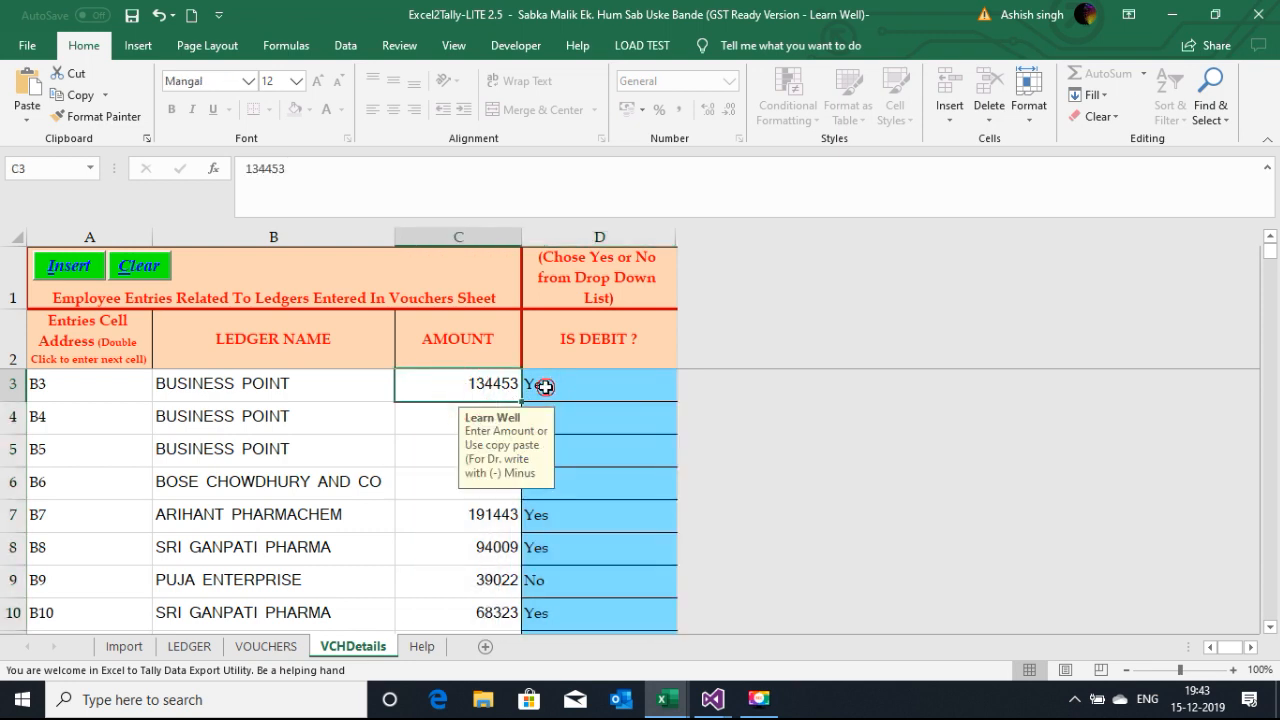
pyautogui.click(541, 388)
pyautogui.hotkey('ctrl', 'v')
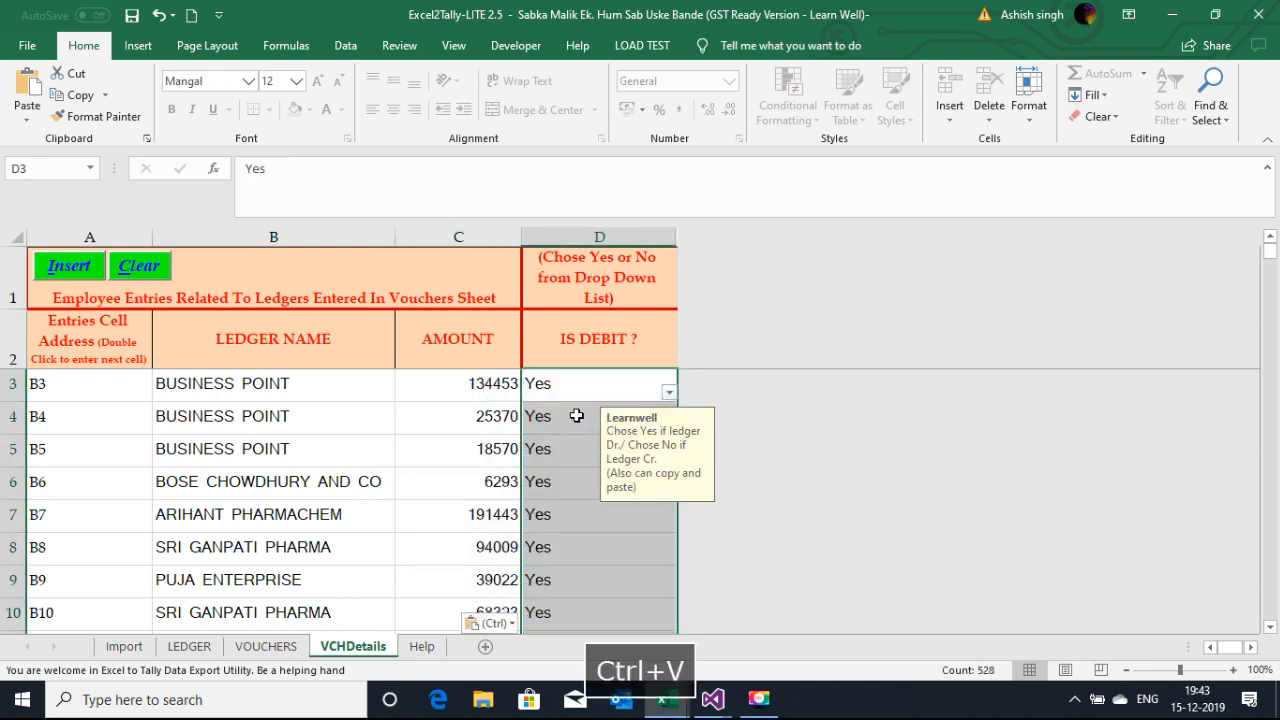
pyautogui.click(575, 413)
pyautogui.hotkey('ctrl', 'shift', 'Down')
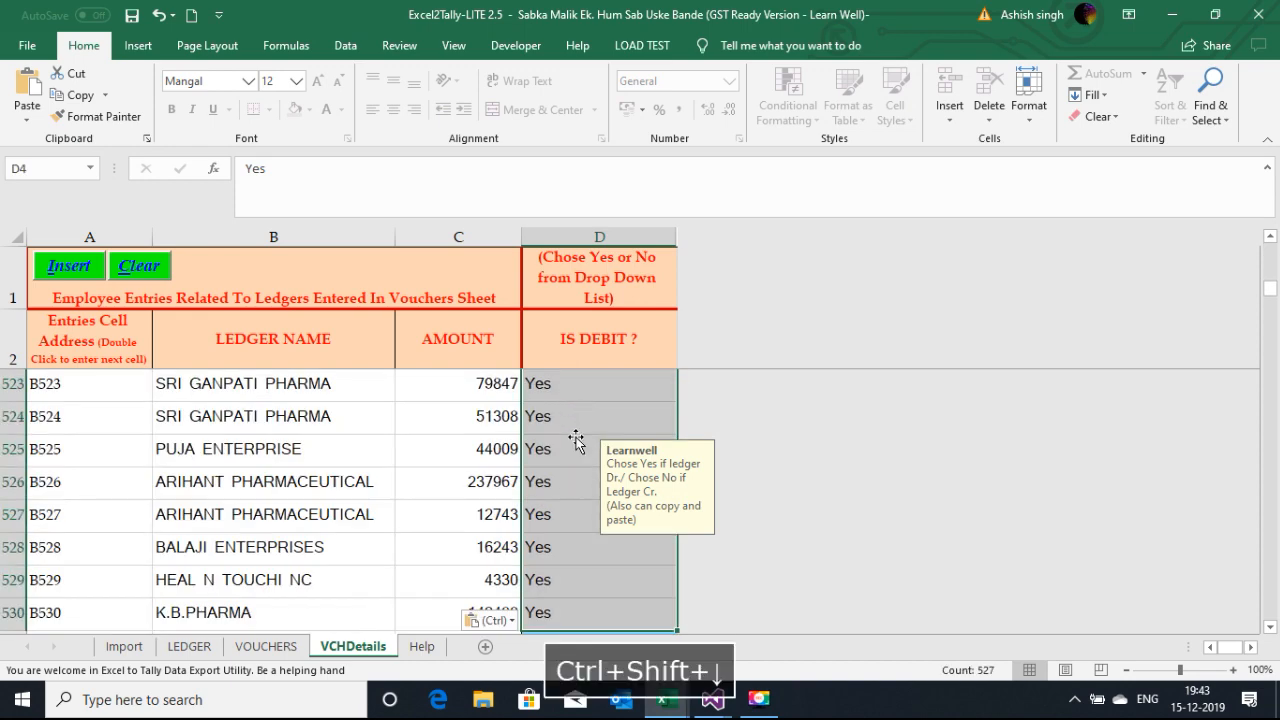
# Step: Enter No in the IS DEBIT column at D531, the first PURCHASE ACCOUNT row, and copy it down through the last SGST row, D2114
pyautogui.click(567, 615)
pyautogui.press('Down')
pyautogui.press('Down')
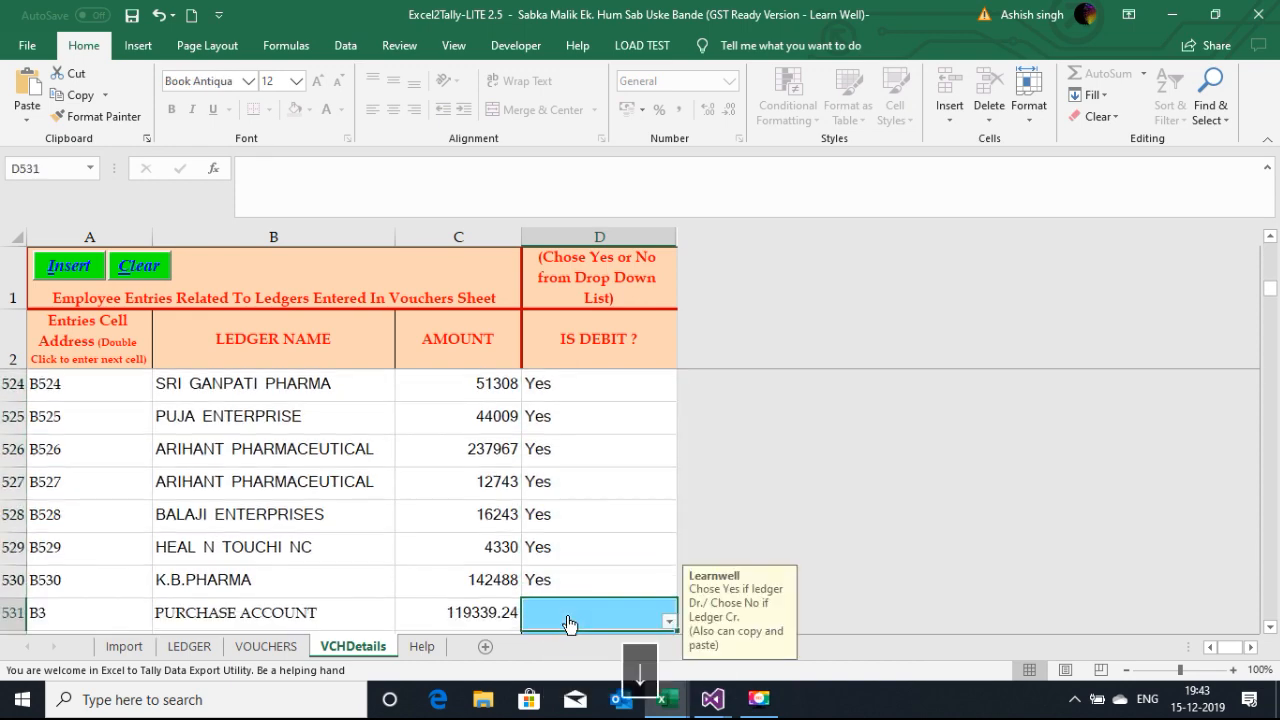
pyautogui.press('Up')
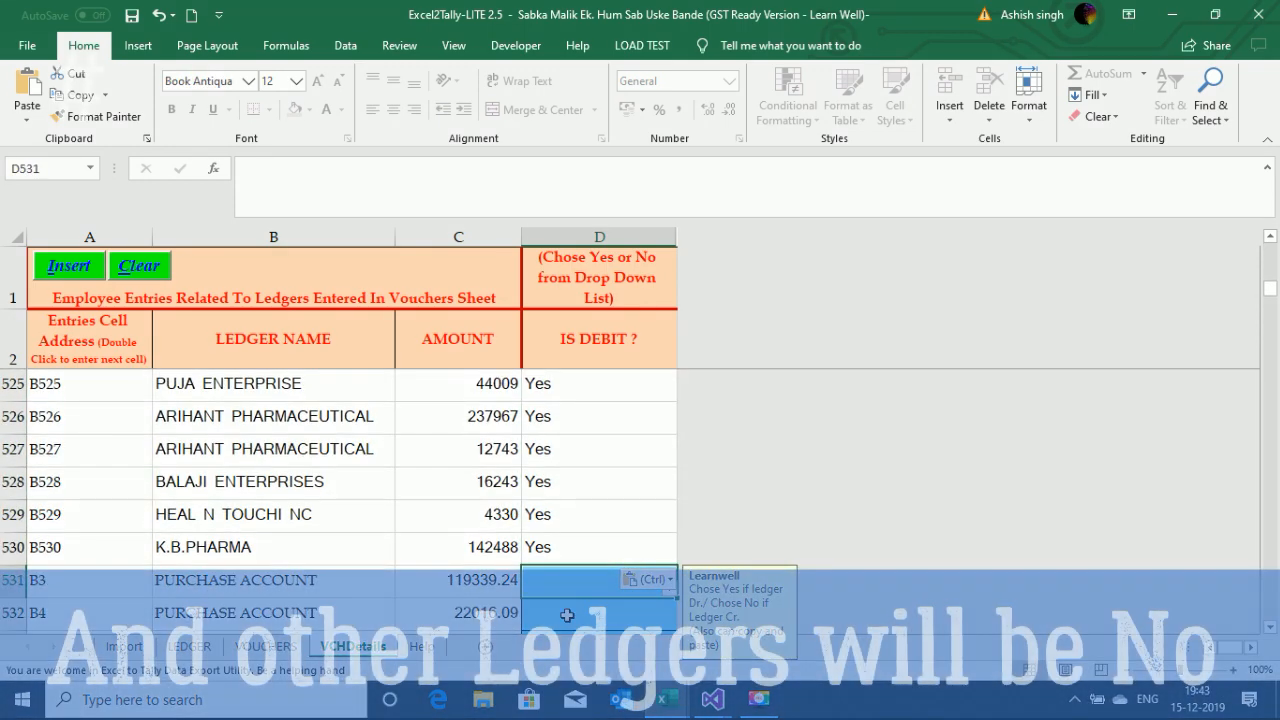
pyautogui.write('No')
pyautogui.press('Return')
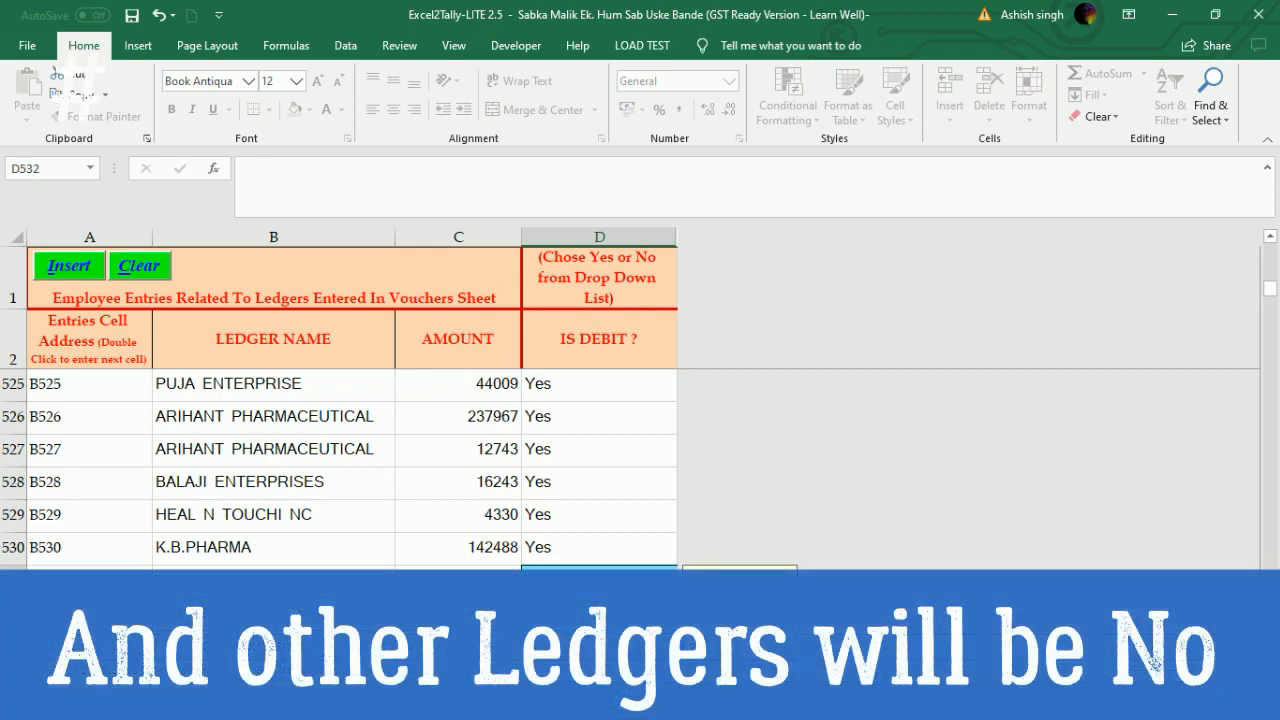
pyautogui.press('Up')
pyautogui.hotkey('ctrl', 'c')
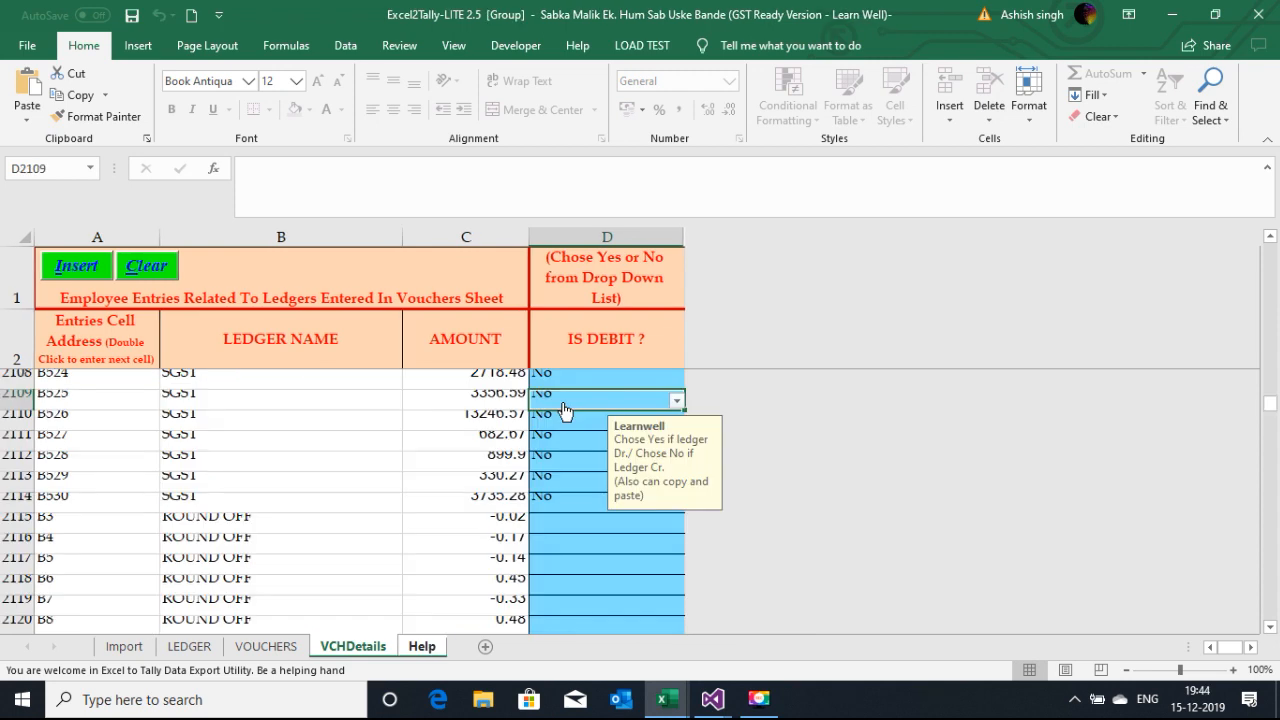
# Step: Check the ROUND OFF rows from row 2115 and their blank IS DEBIT cells, and return to the first voucher rows
pyautogui.click(556, 530)
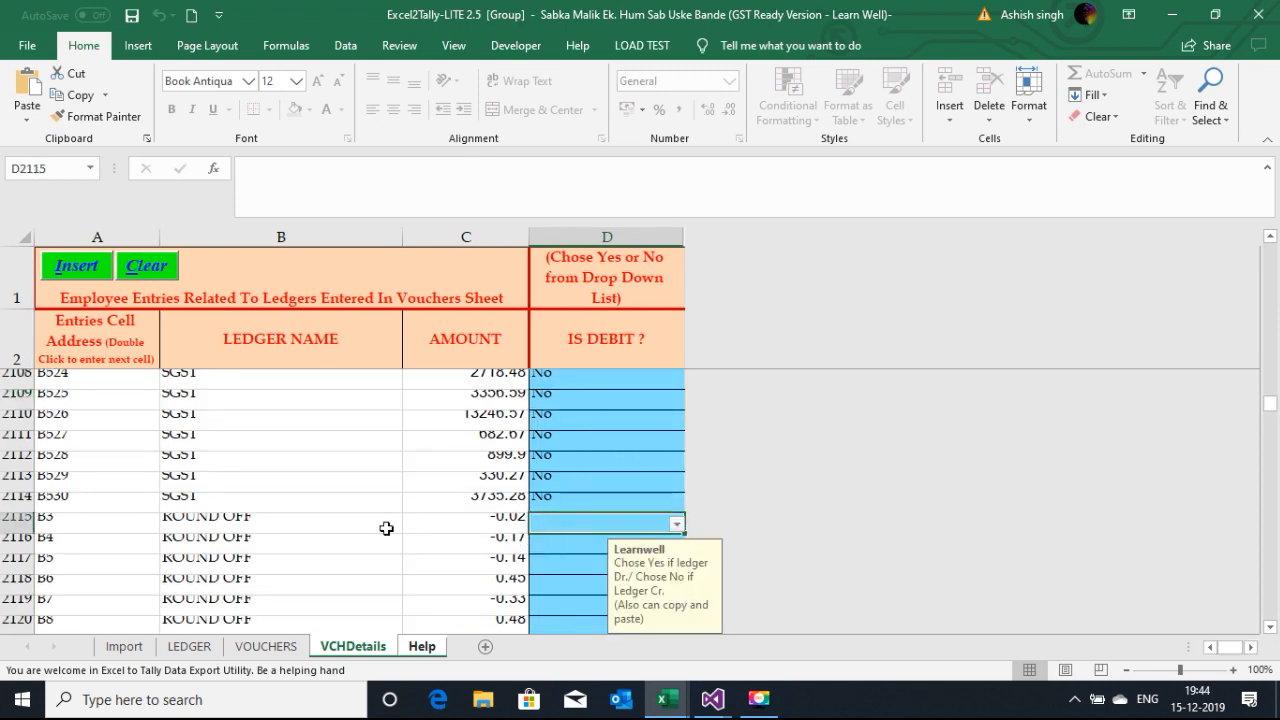
pyautogui.click(188, 524)
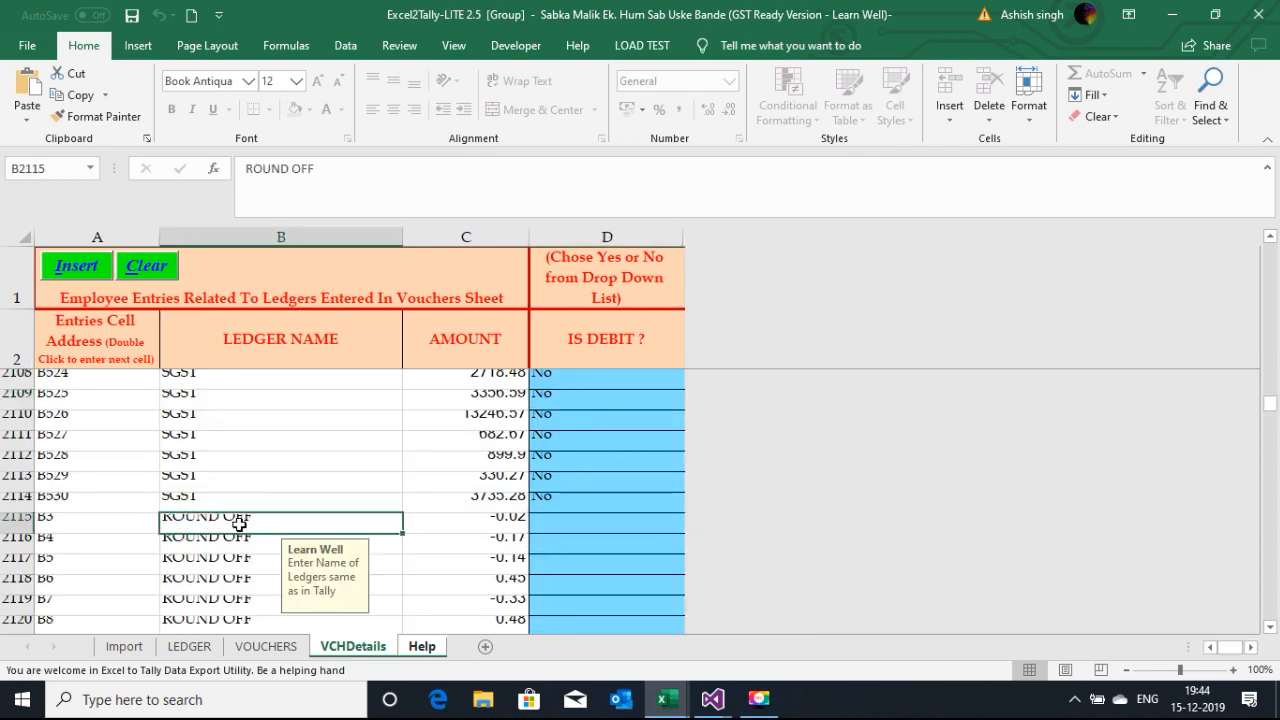
pyautogui.click(557, 530)
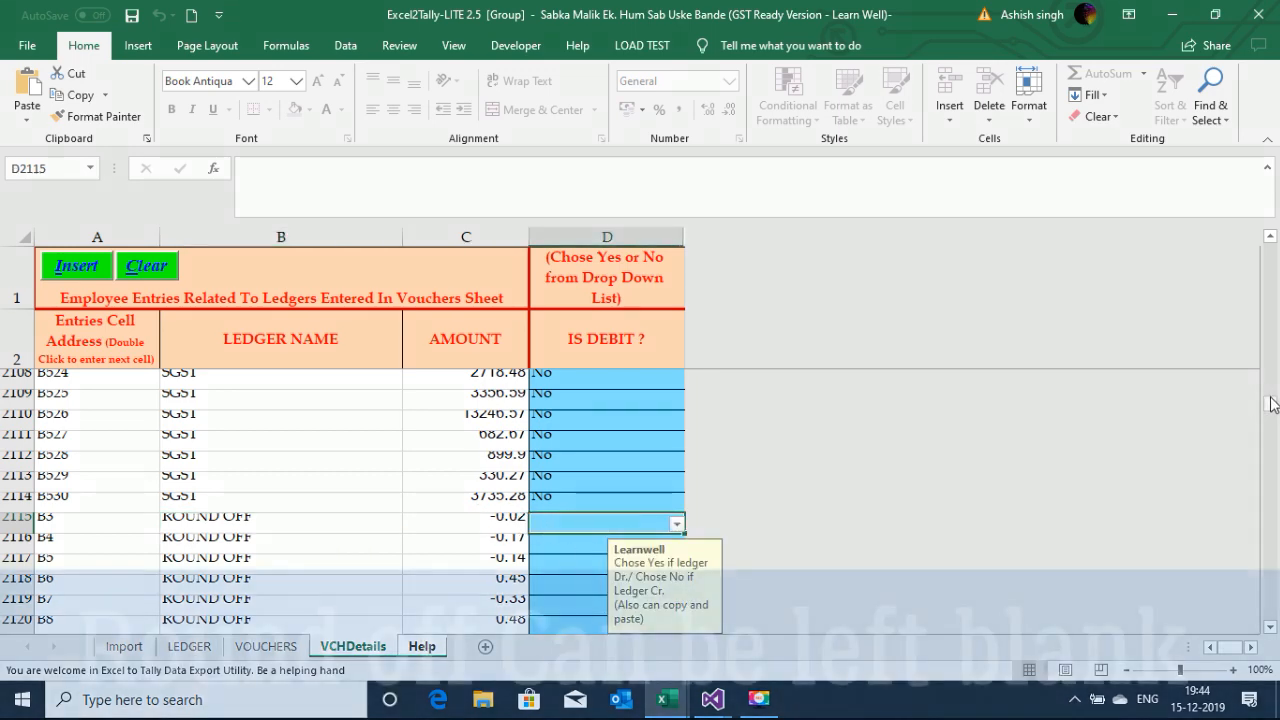
pyautogui.moveTo(1270, 403); pyautogui.dragTo(1277, 231)
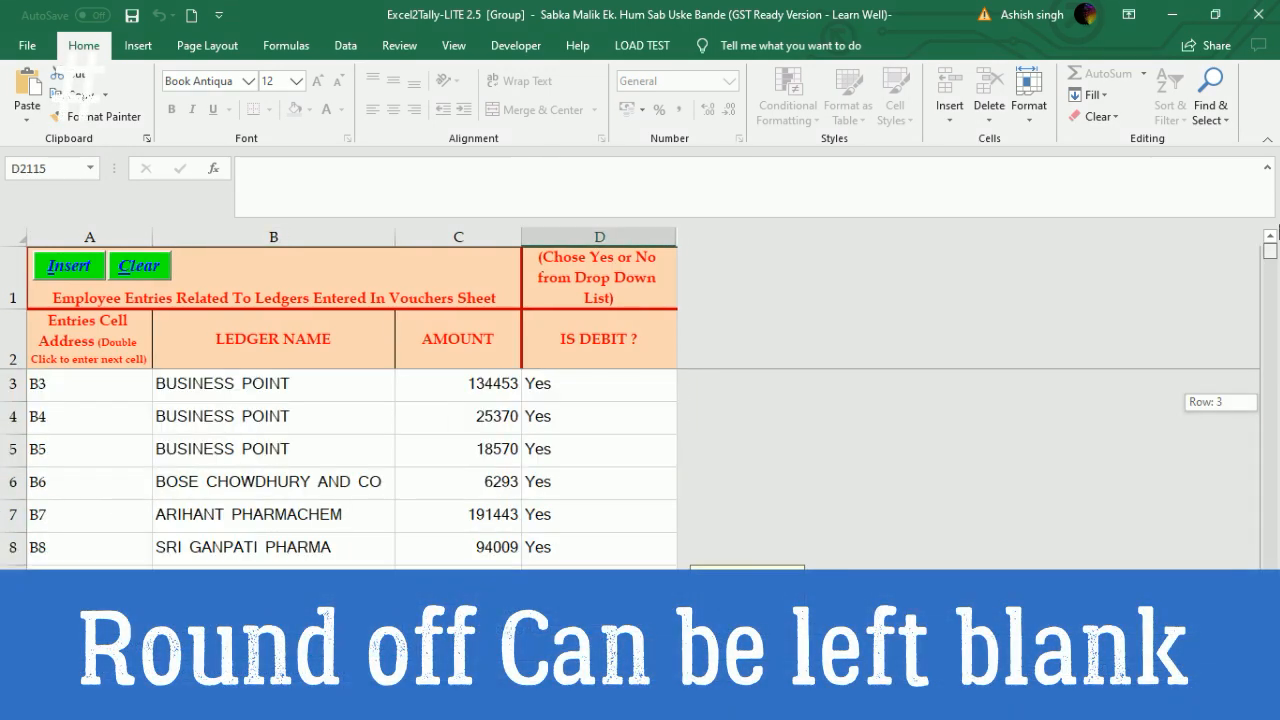
# Step: Generate the voucher XML file for company LearnWell from the VOUCHERS sheet and acknowledge the result
pyautogui.moveTo(1272, 329); pyautogui.dragTo(1272, 242)
pyautogui.click(450, 381)
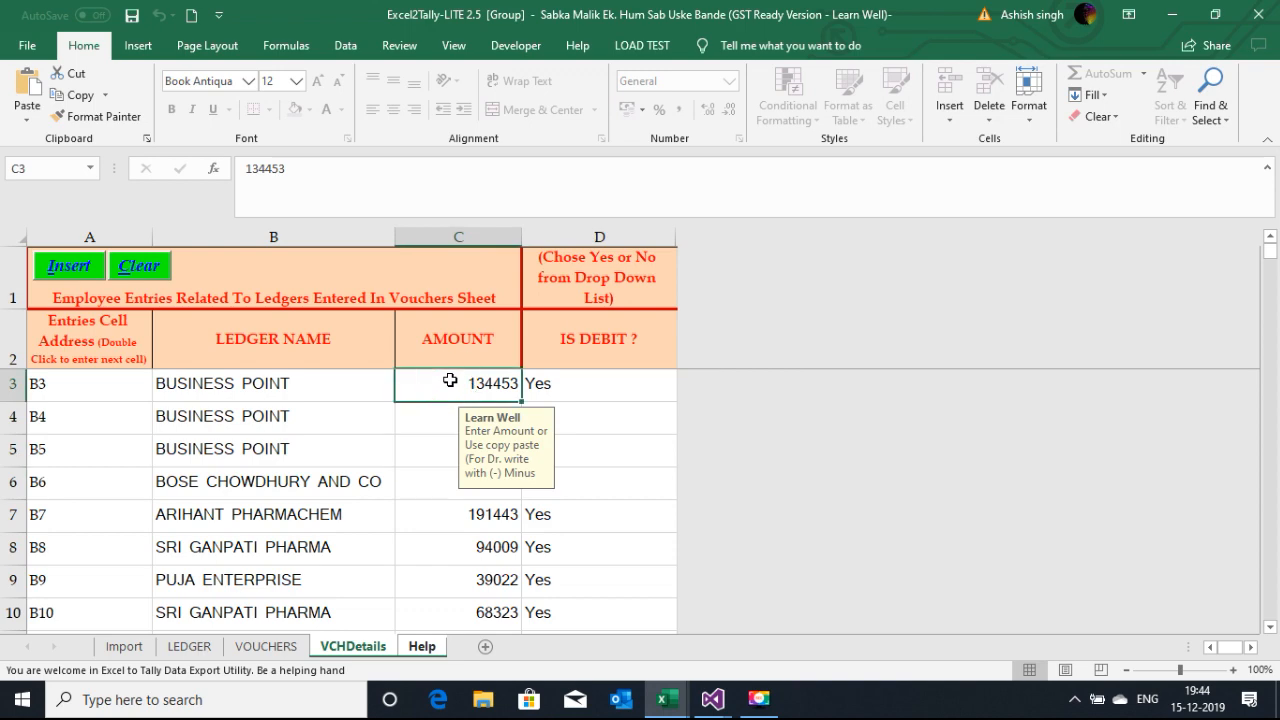
pyautogui.click(266, 646)
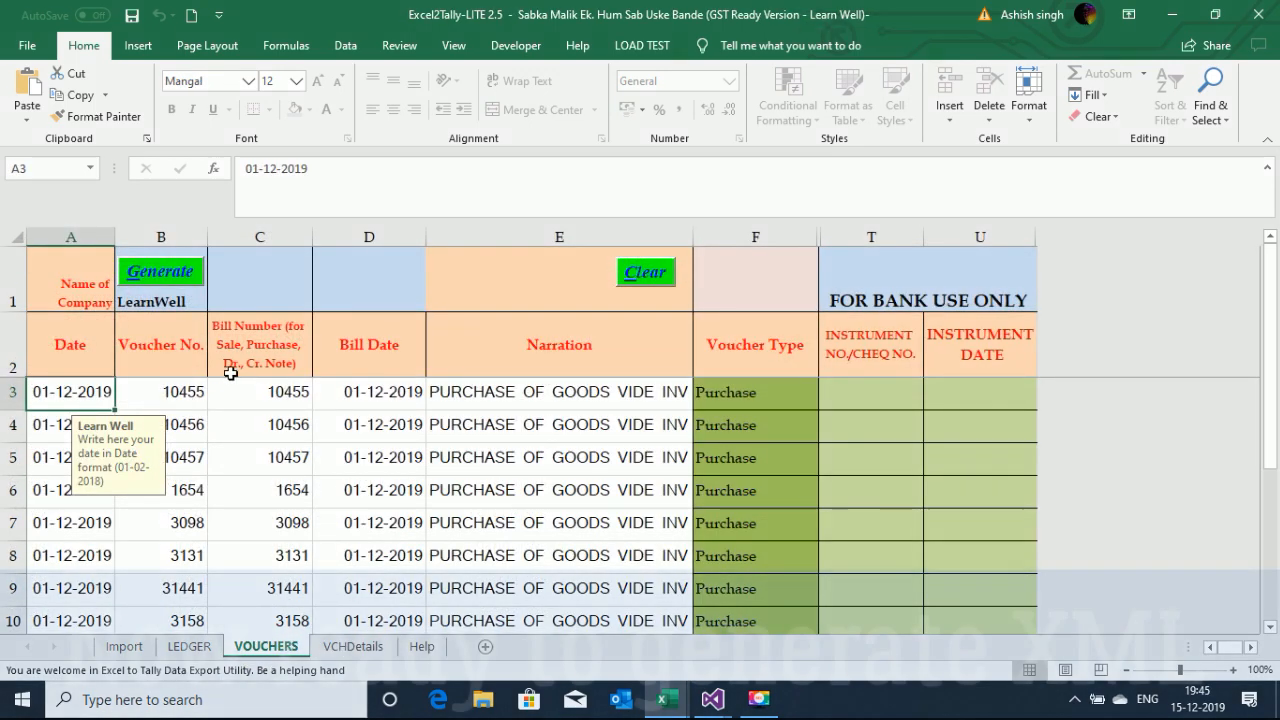
pyautogui.click(1174, 16)
pyautogui.click(1174, 16)
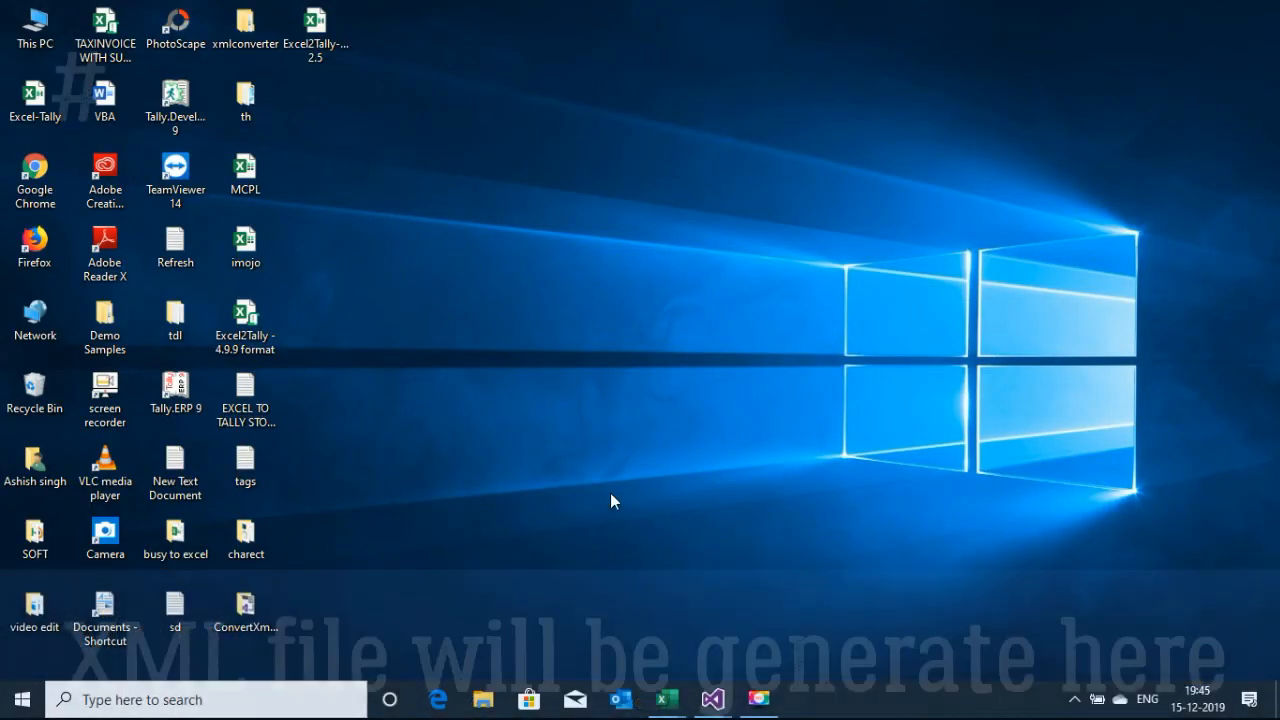
pyautogui.moveTo(667, 700)
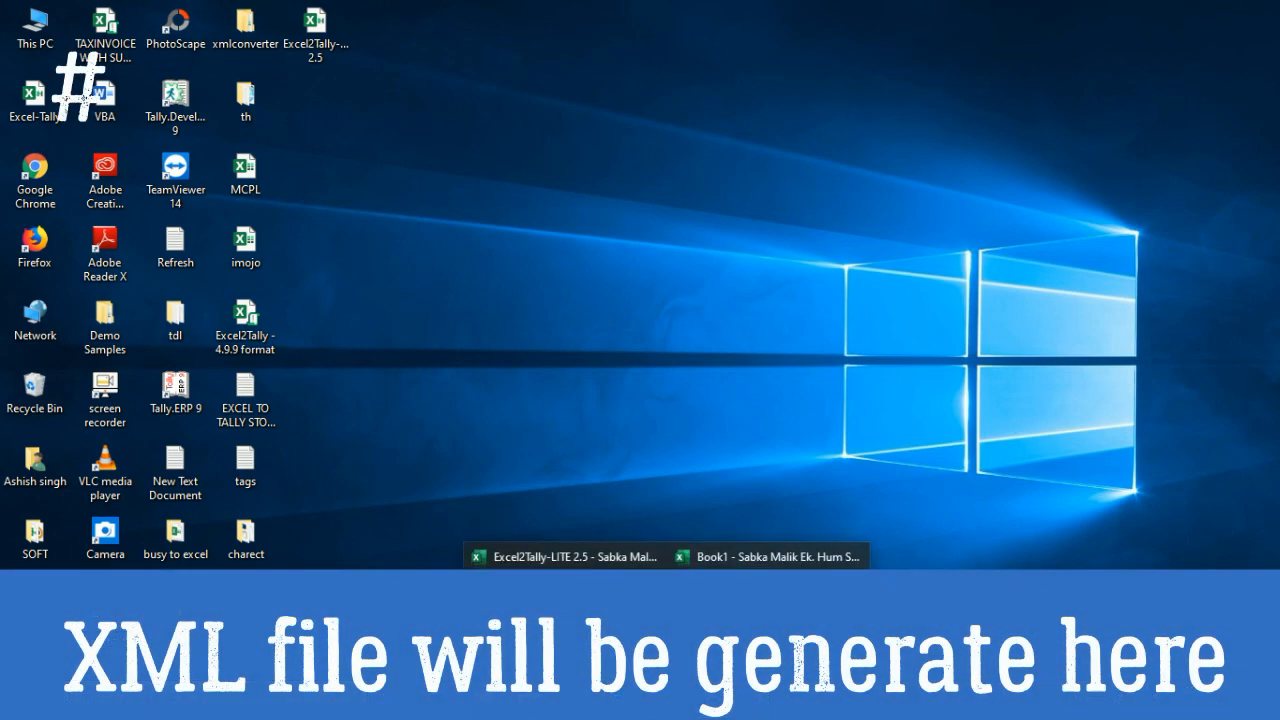
pyautogui.click(548, 600)
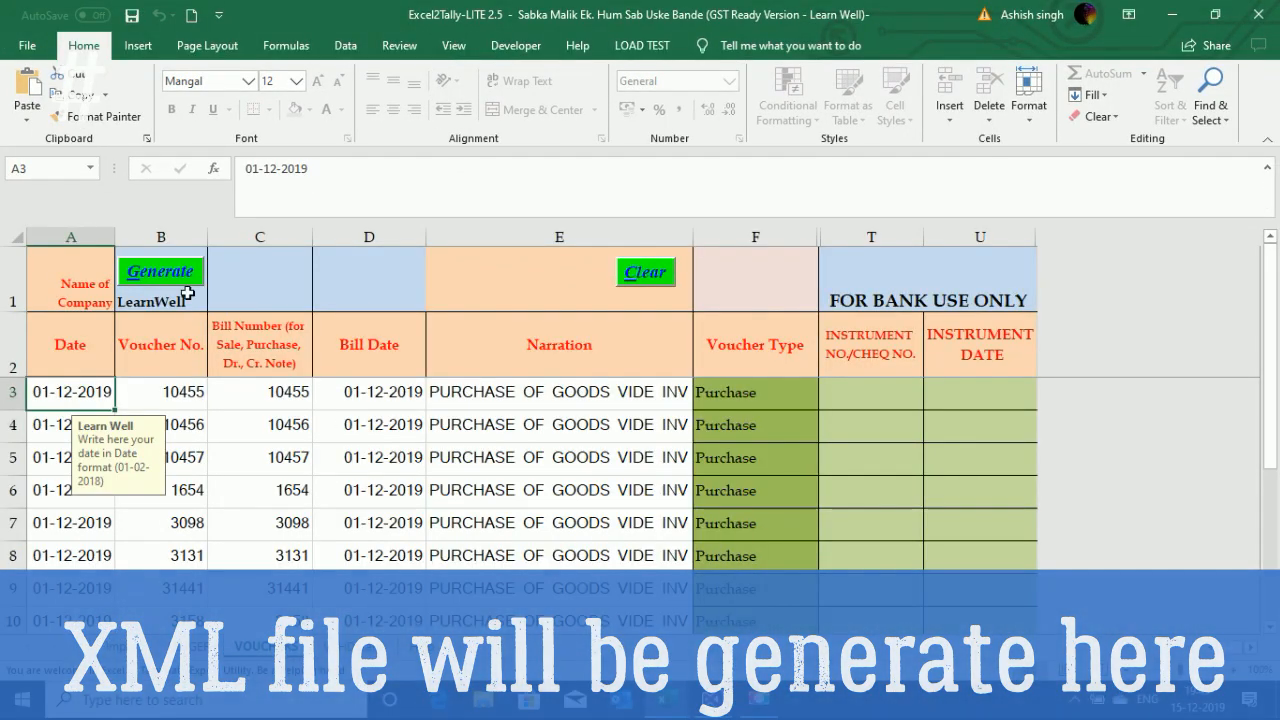
pyautogui.click(170, 281)
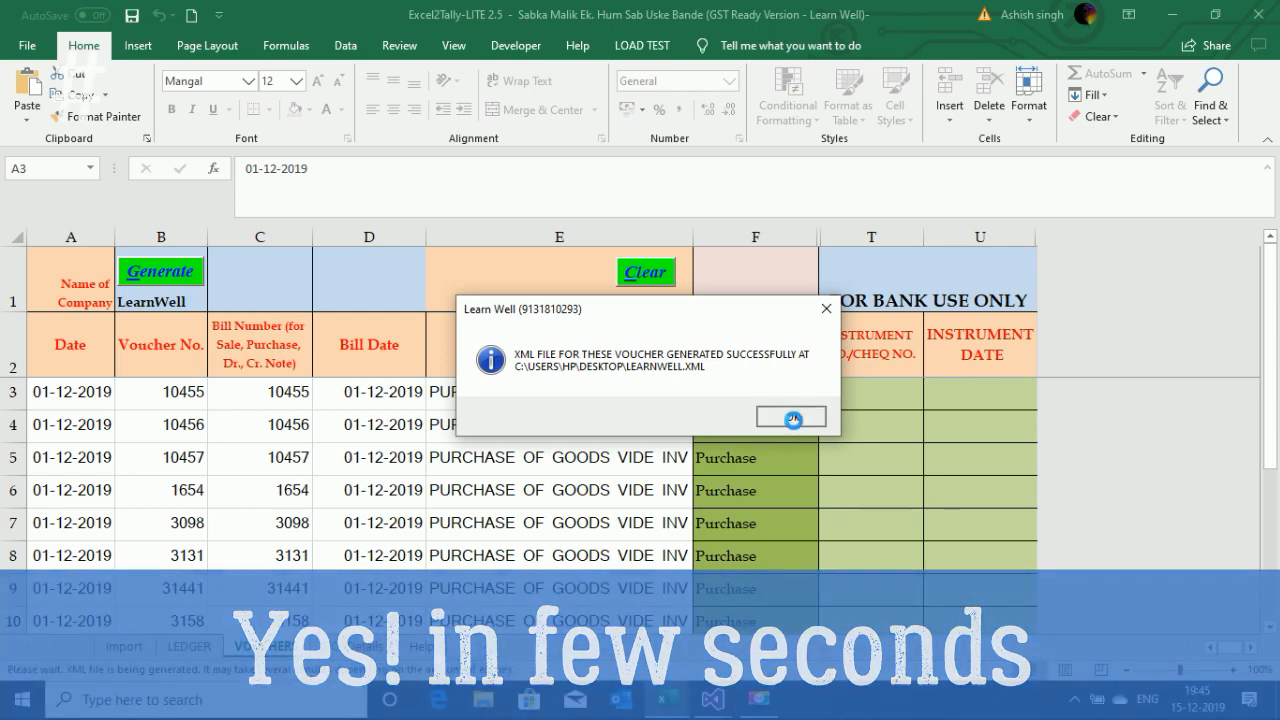
pyautogui.click(791, 417)
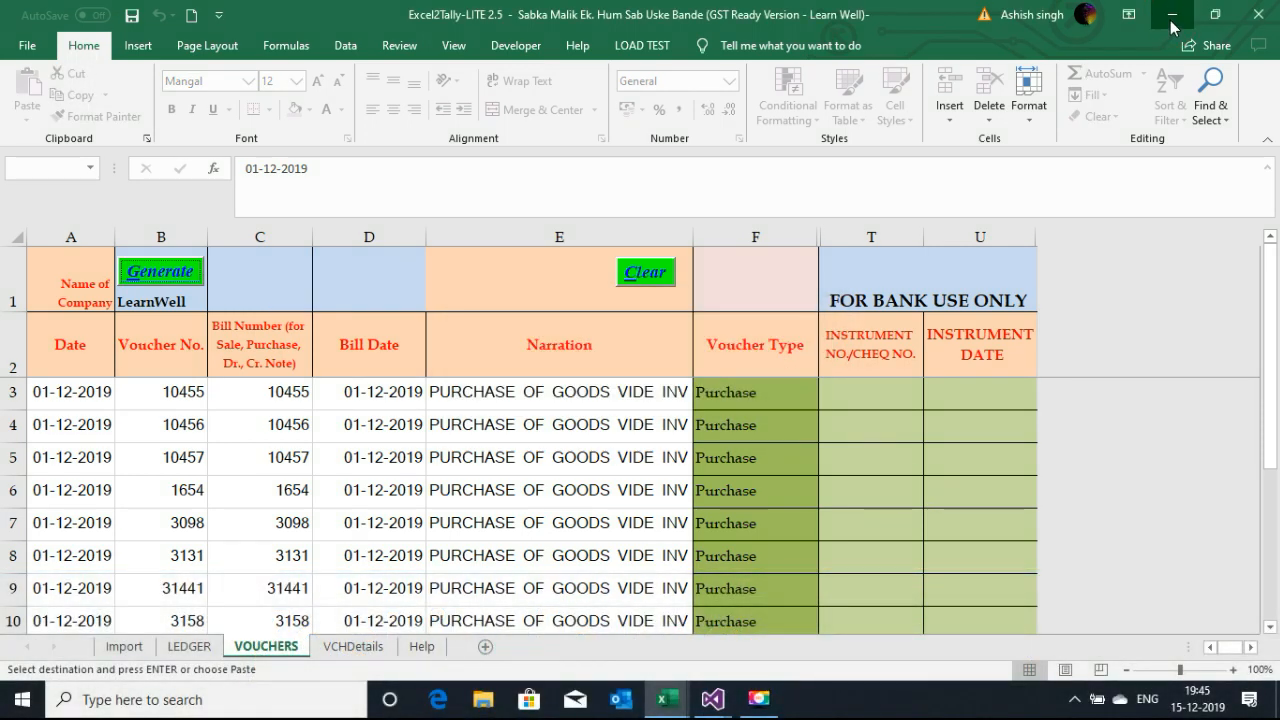
# Step: Open the generated LearnWell XML file from the desktop to examine its voucher entries, and close it
pyautogui.click(1172, 16)
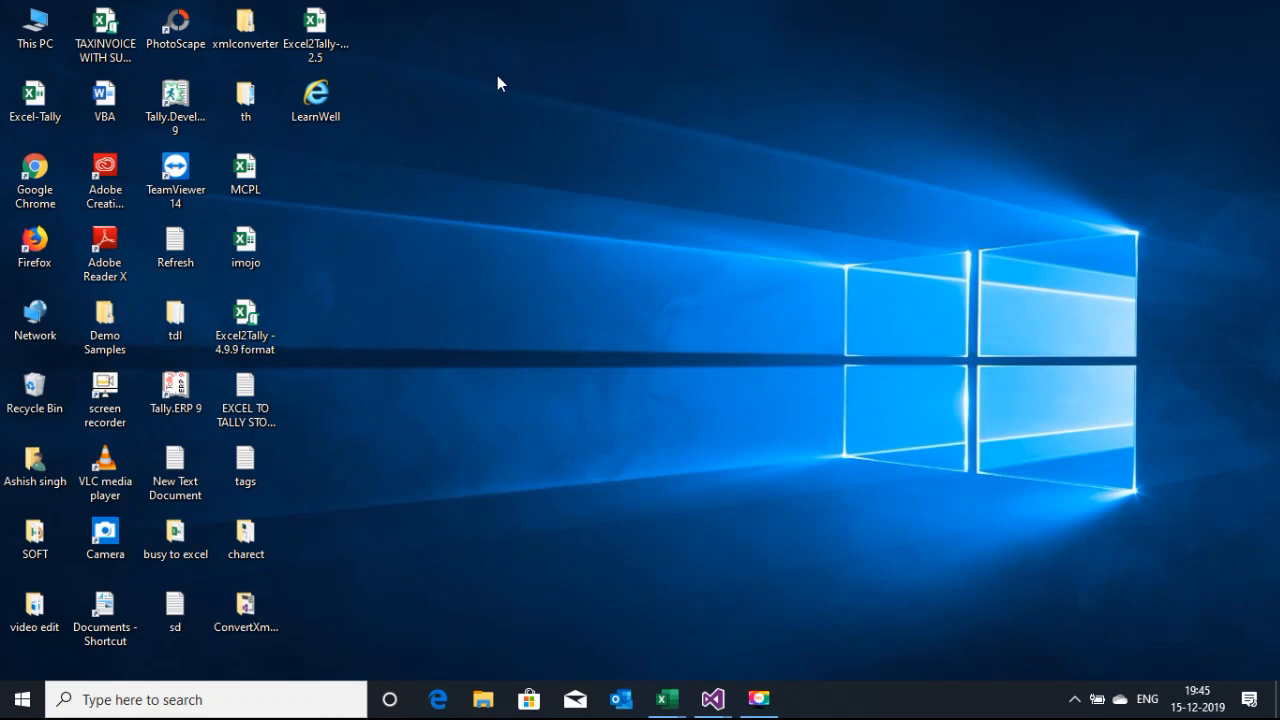
pyautogui.doubleClick(320, 106)
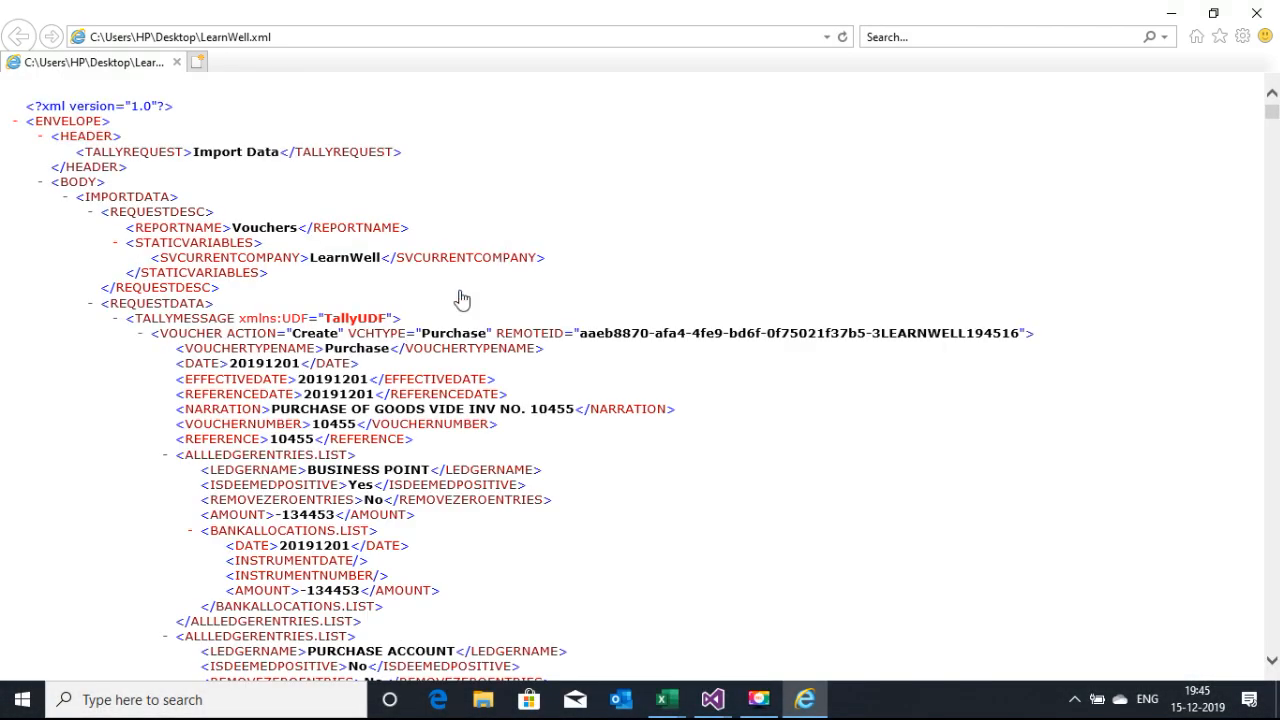
pyautogui.click(1268, 16)
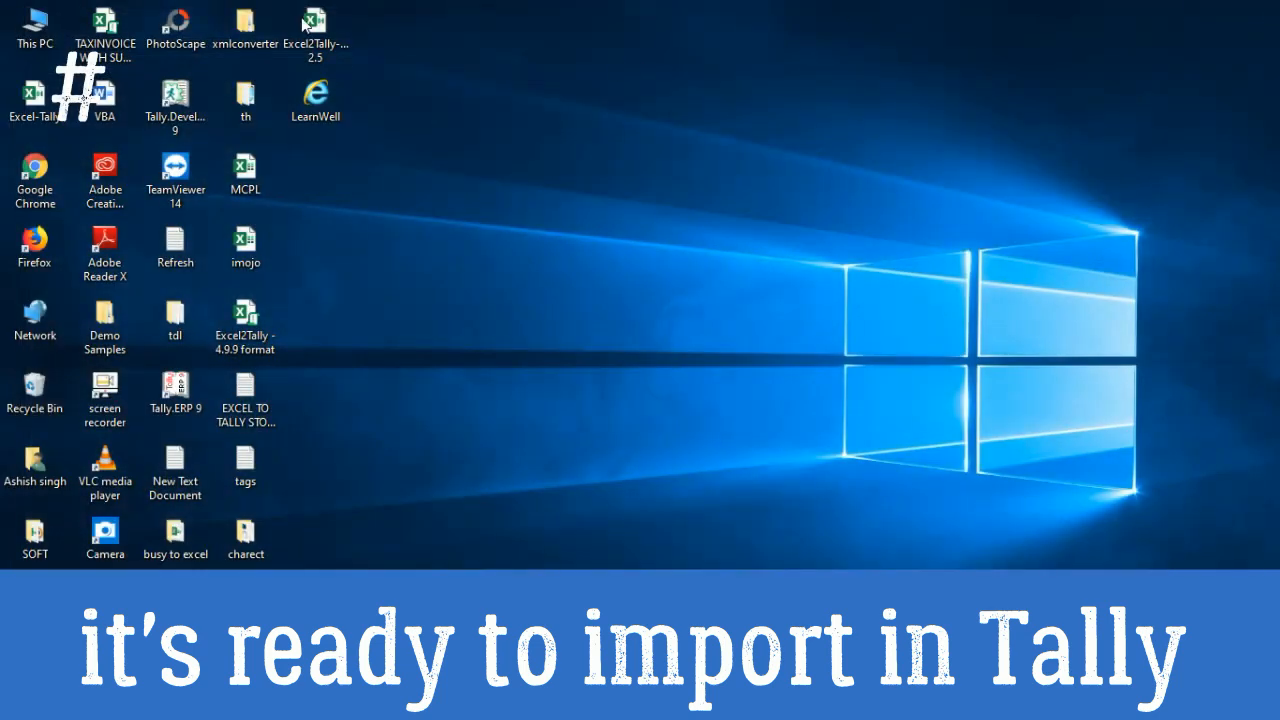
# Step: Start Tally.ERP 9 and copy the full path of the LearnWell XML file on the desktop from its file properties
pyautogui.doubleClick(193, 405)
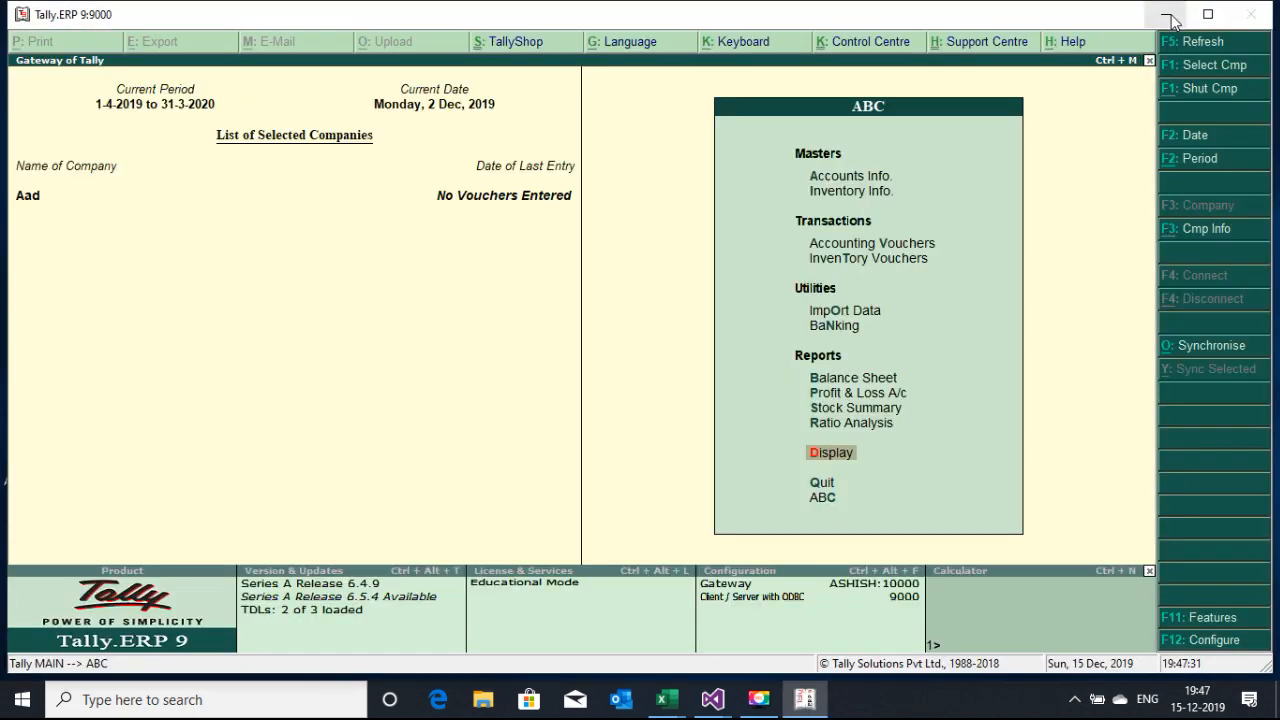
pyautogui.click(1166, 14)
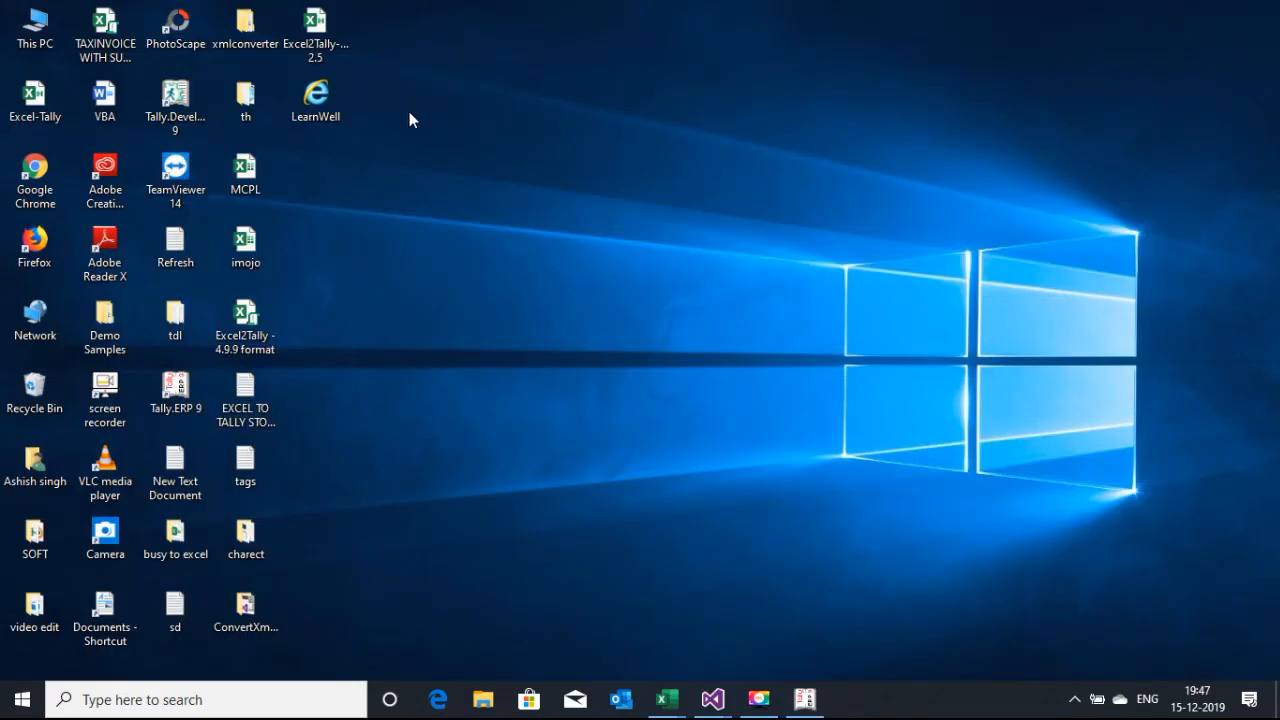
pyautogui.rightClick(328, 97)
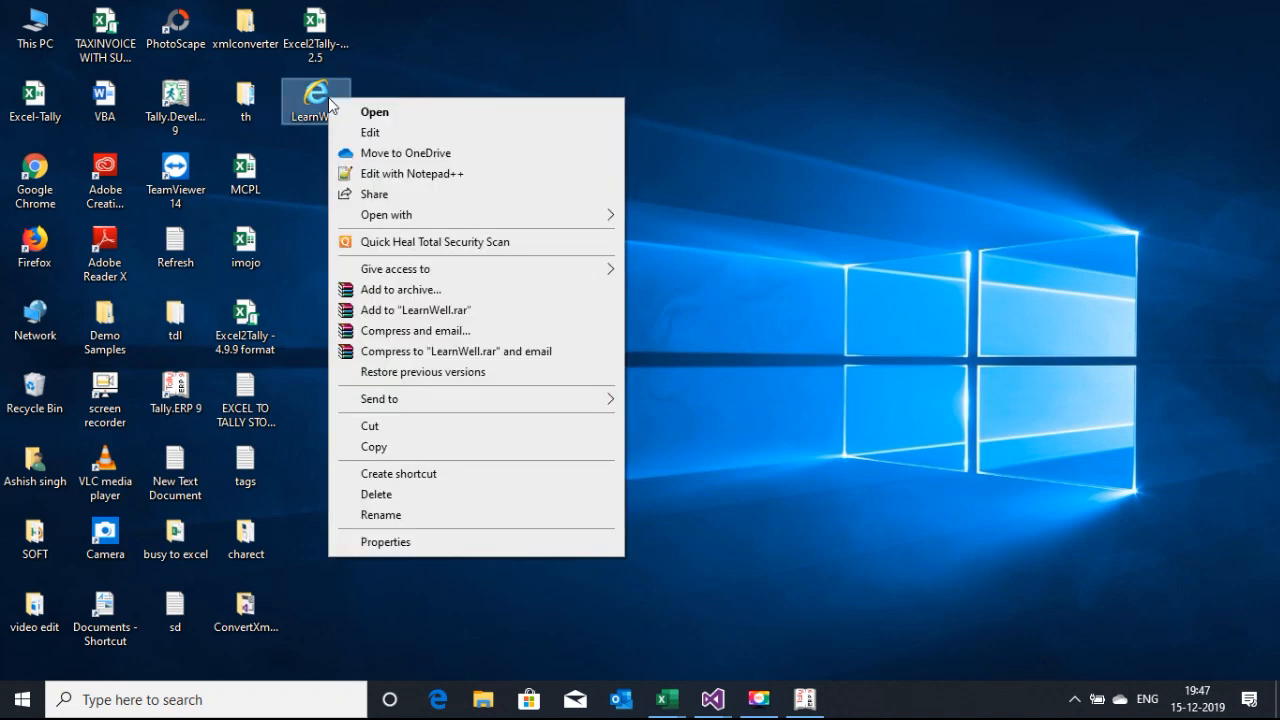
pyautogui.click(384, 541)
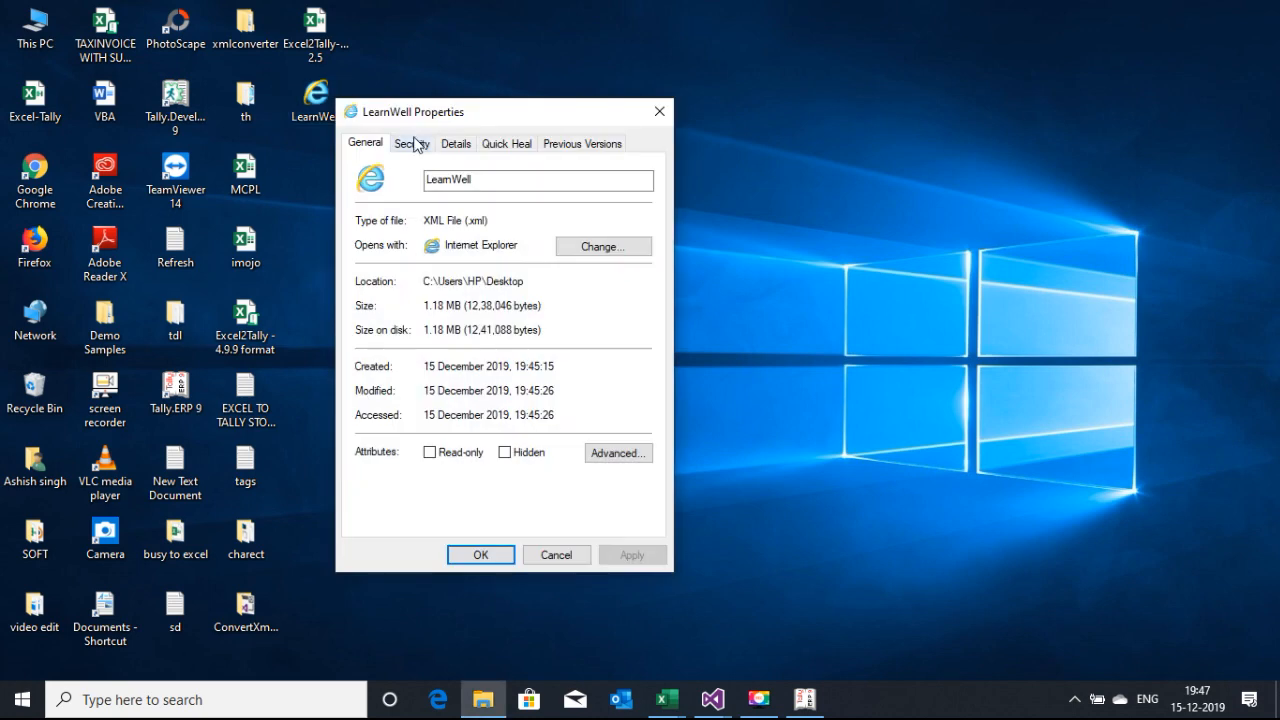
pyautogui.click(411, 143)
pyautogui.moveTo(430, 170); pyautogui.dragTo(600, 170)
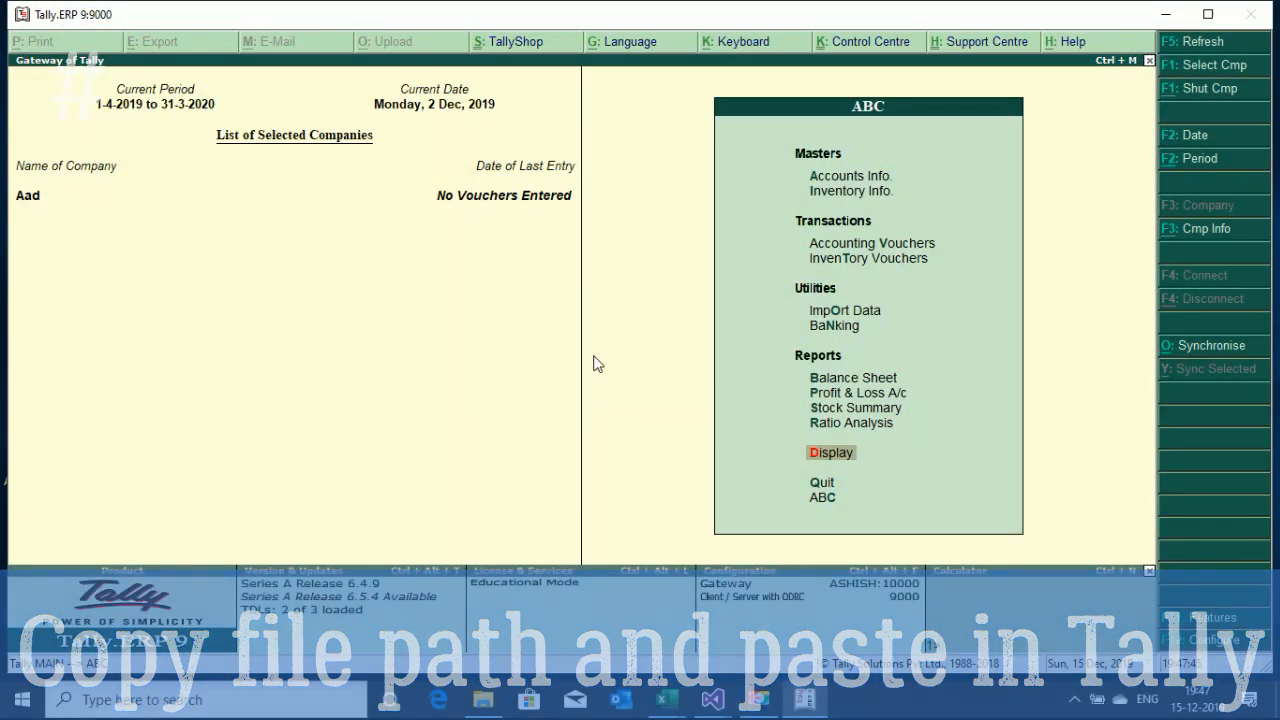
# Step: Import vouchers into company Aad in Tally from C:\Users\HP\Desktop\LearnWell.xml and return to the Gateway of Tally
pyautogui.click(855, 309)
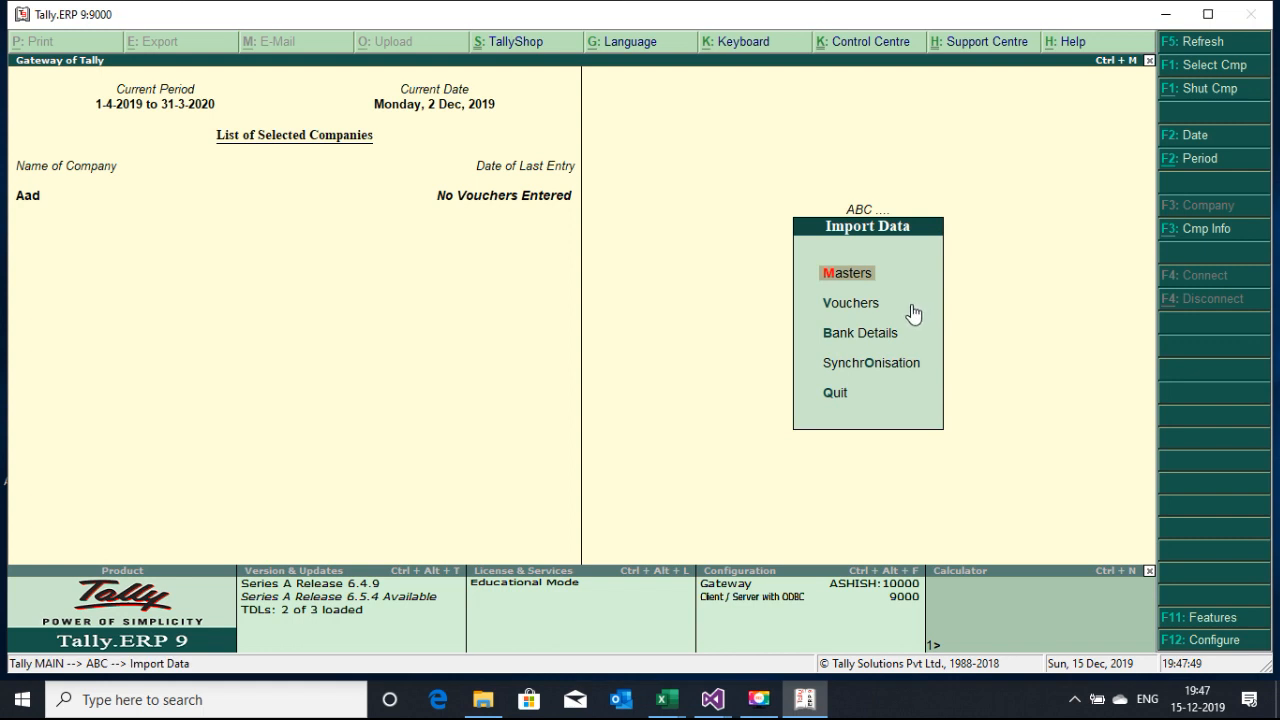
pyautogui.click(911, 305)
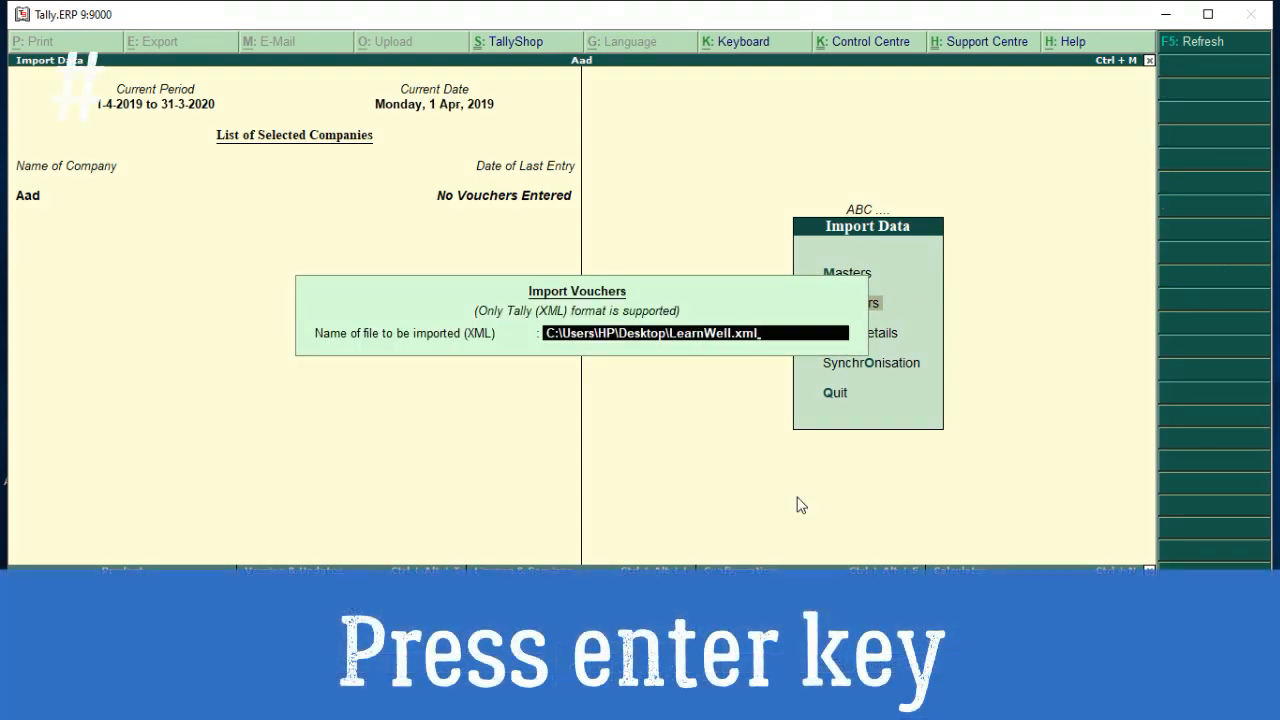
pyautogui.press('Return')
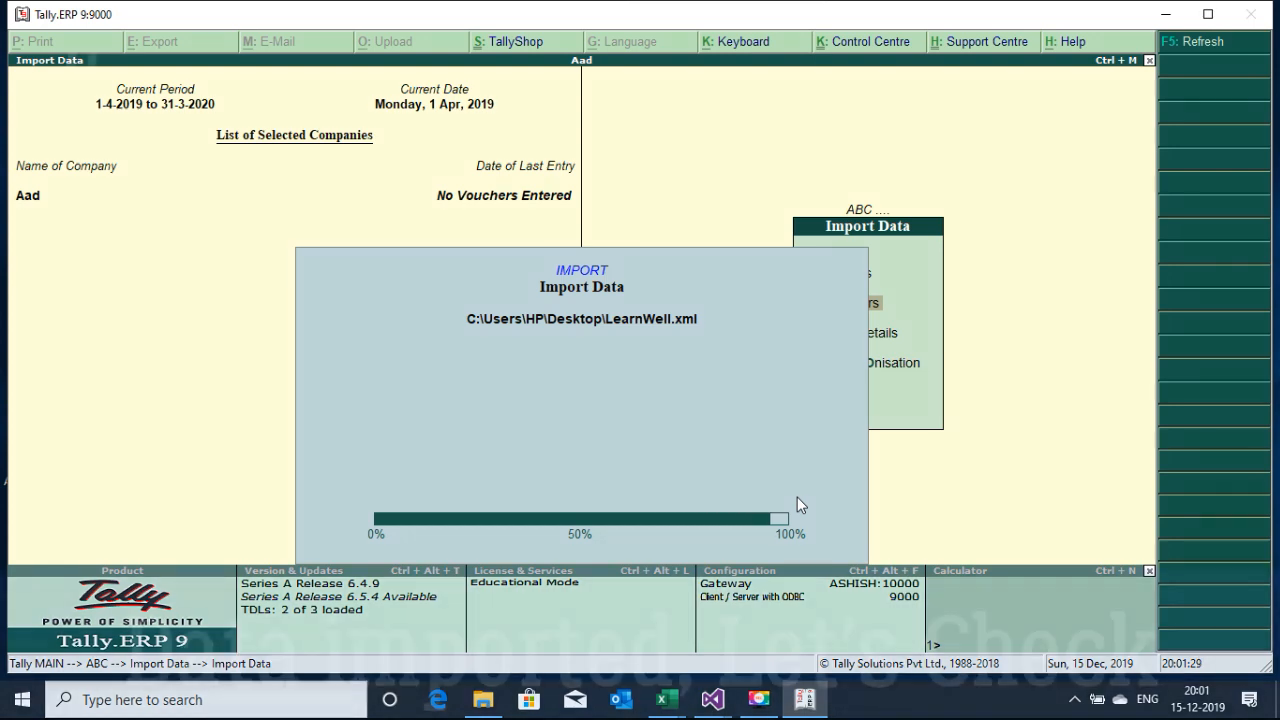
pyautogui.press('Escape')
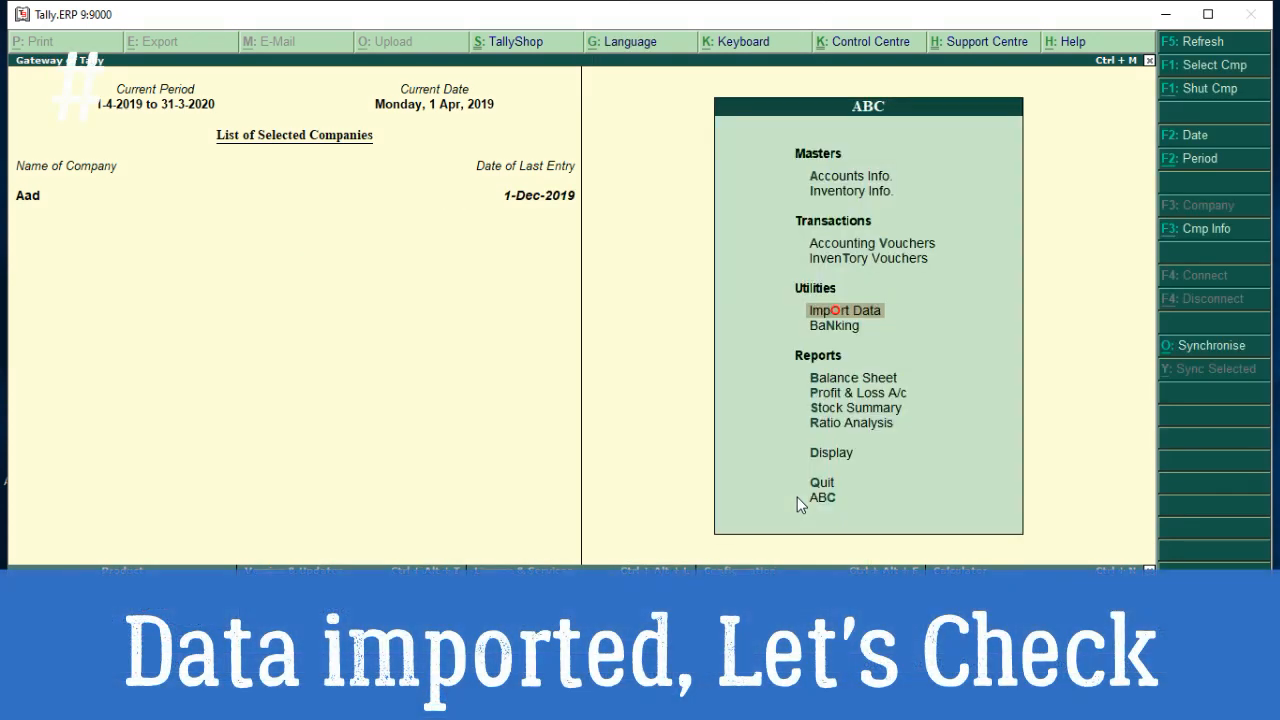
# Step: Display the Day Book for 1-Apr-2019 to 1-Dec-2019 to check the imported purchase vouchers
pyautogui.press('d')
pyautogui.press('y')
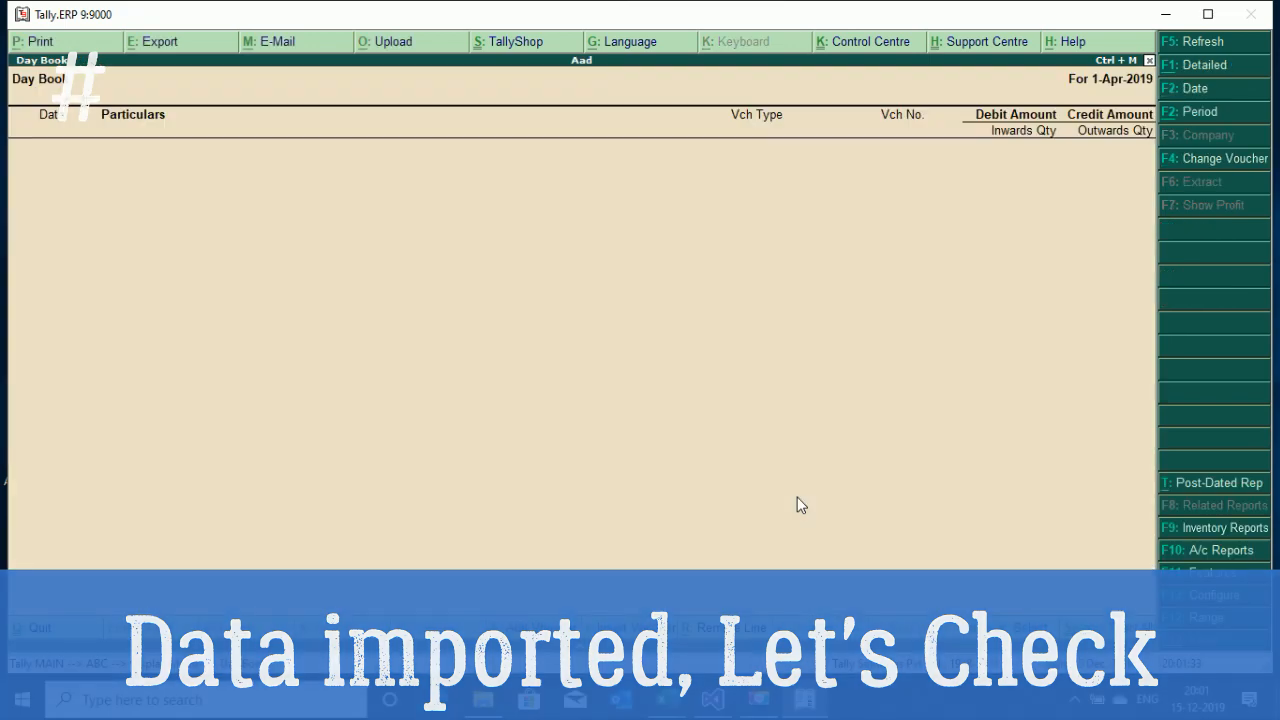
pyautogui.click(1206, 90)
pyautogui.press('space')
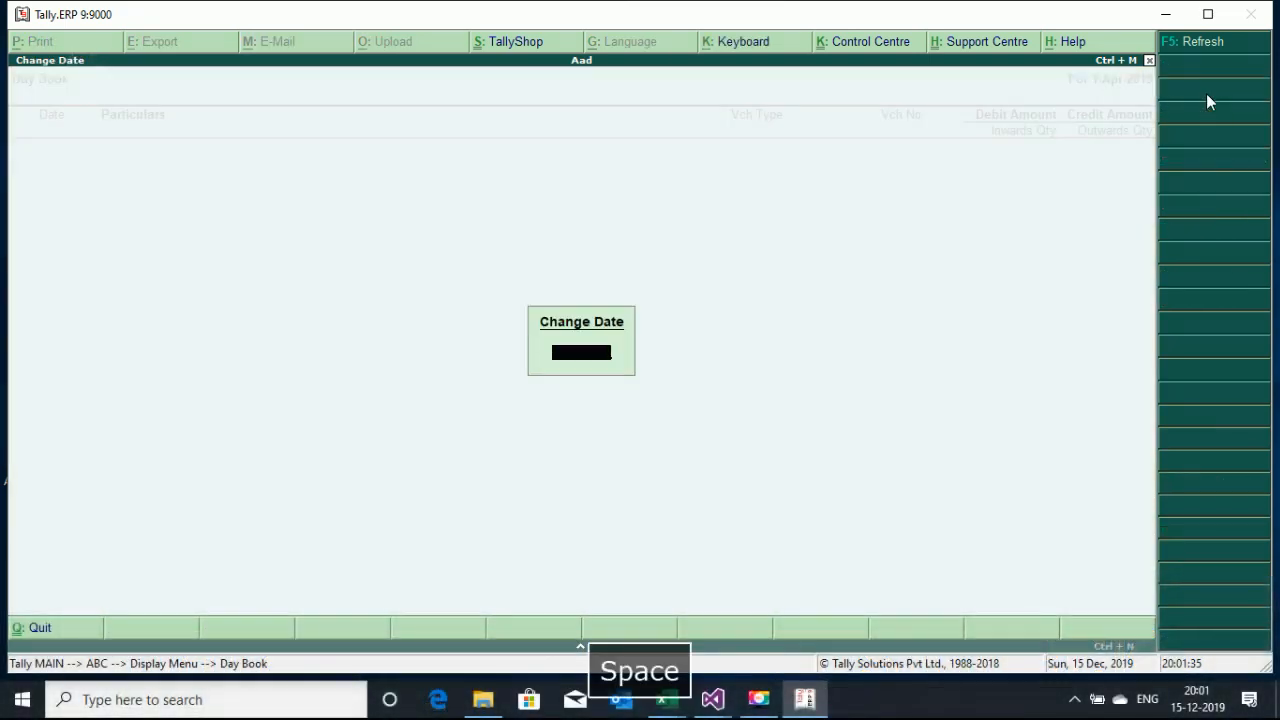
pyautogui.press('Return')
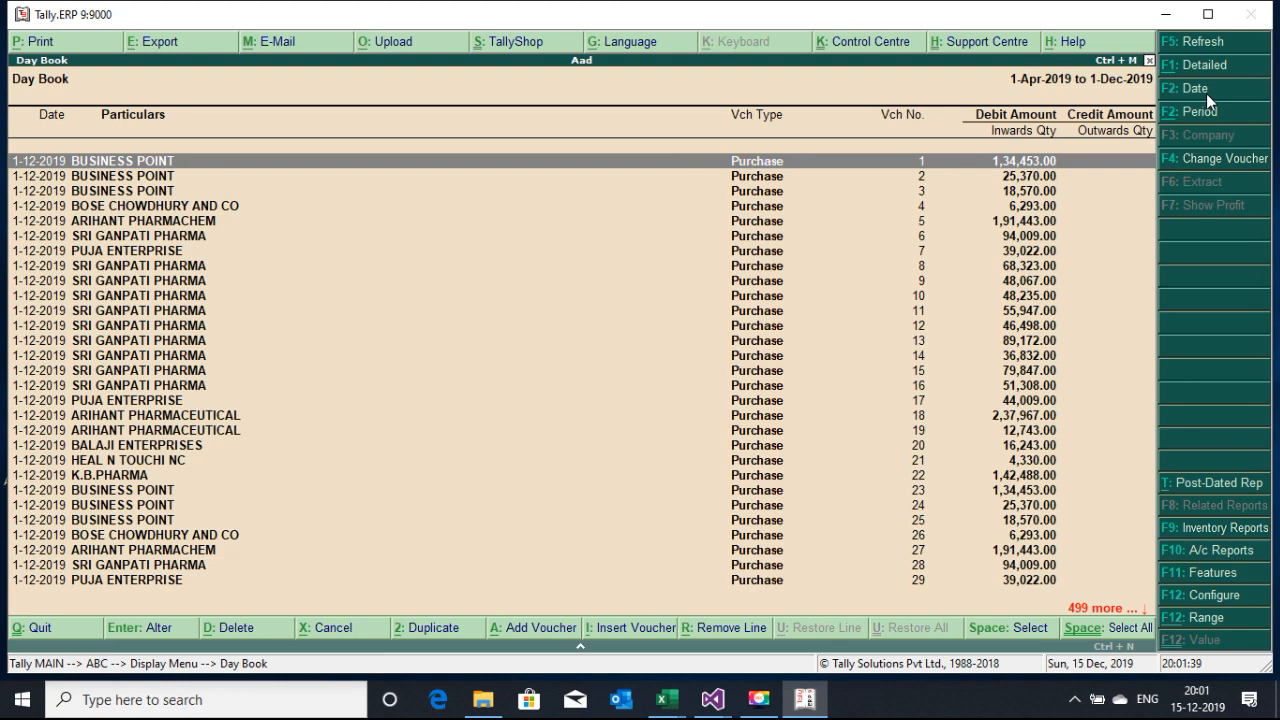
# Step: Examine the ledger entries of the first BUSINESS POINT purchase voucher, and return to the Gateway of Tally
pyautogui.press('Return')
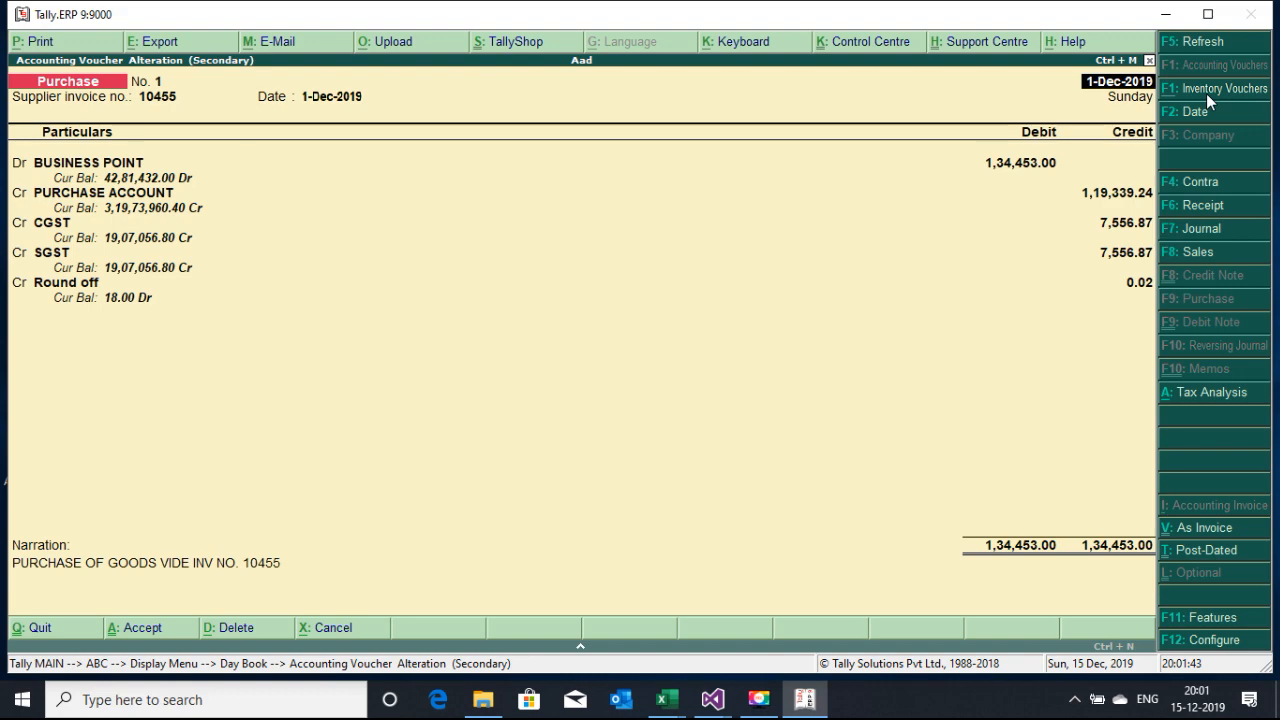
pyautogui.press('Escape')
pyautogui.press('Escape')
pyautogui.press('Escape')
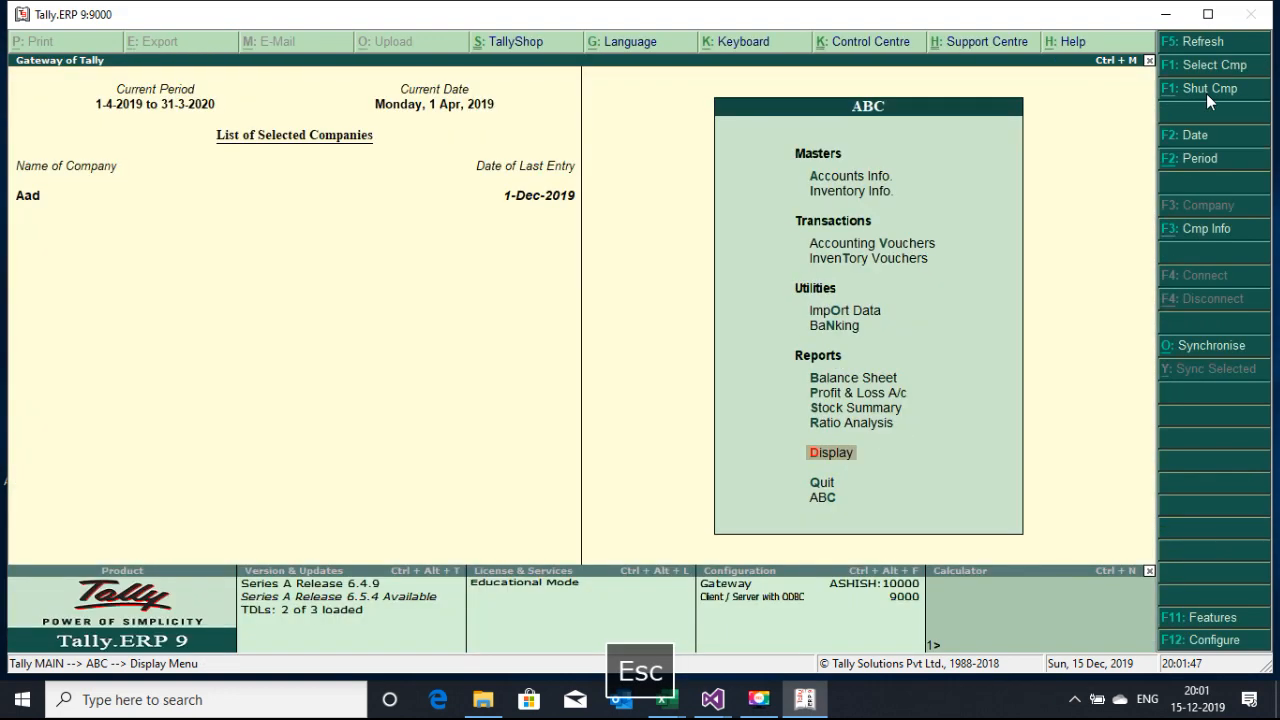
# Step: Examine the Profit & Loss A/c, drilling down from Purchase Accounts to the December vouchers of PURCHASE ACCOUNT and back
pyautogui.press('p')
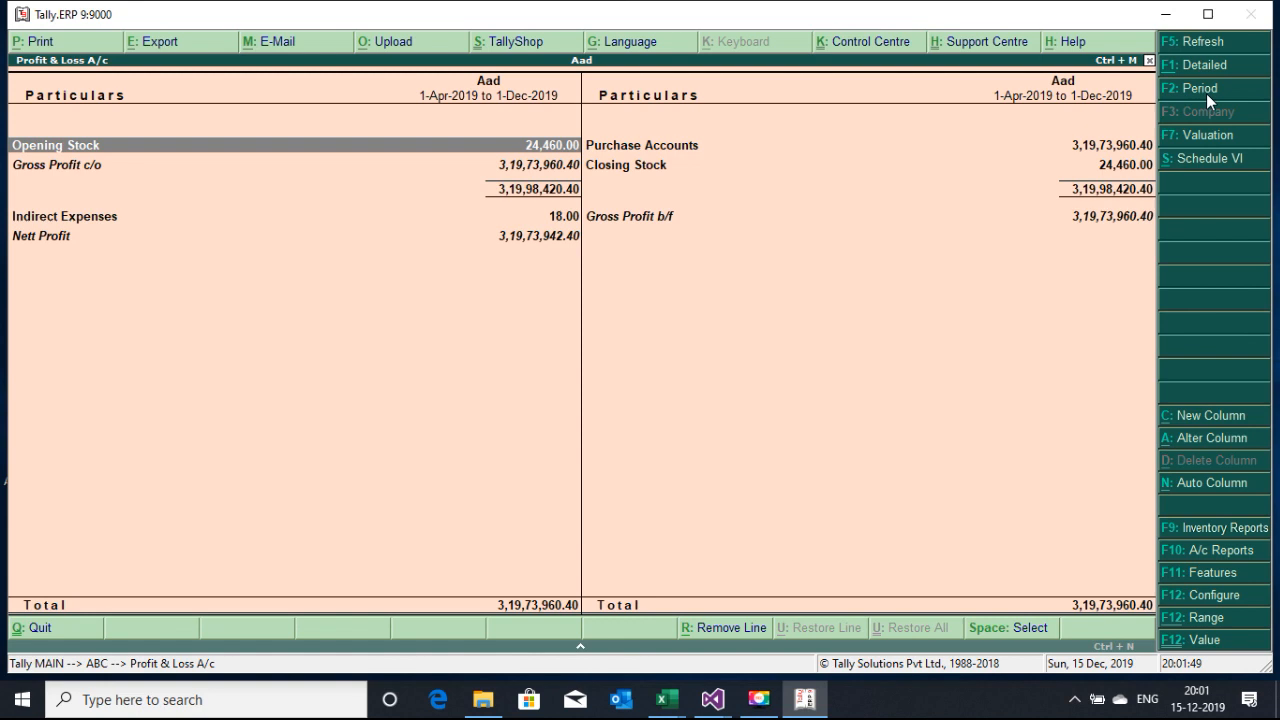
pyautogui.press('Right')
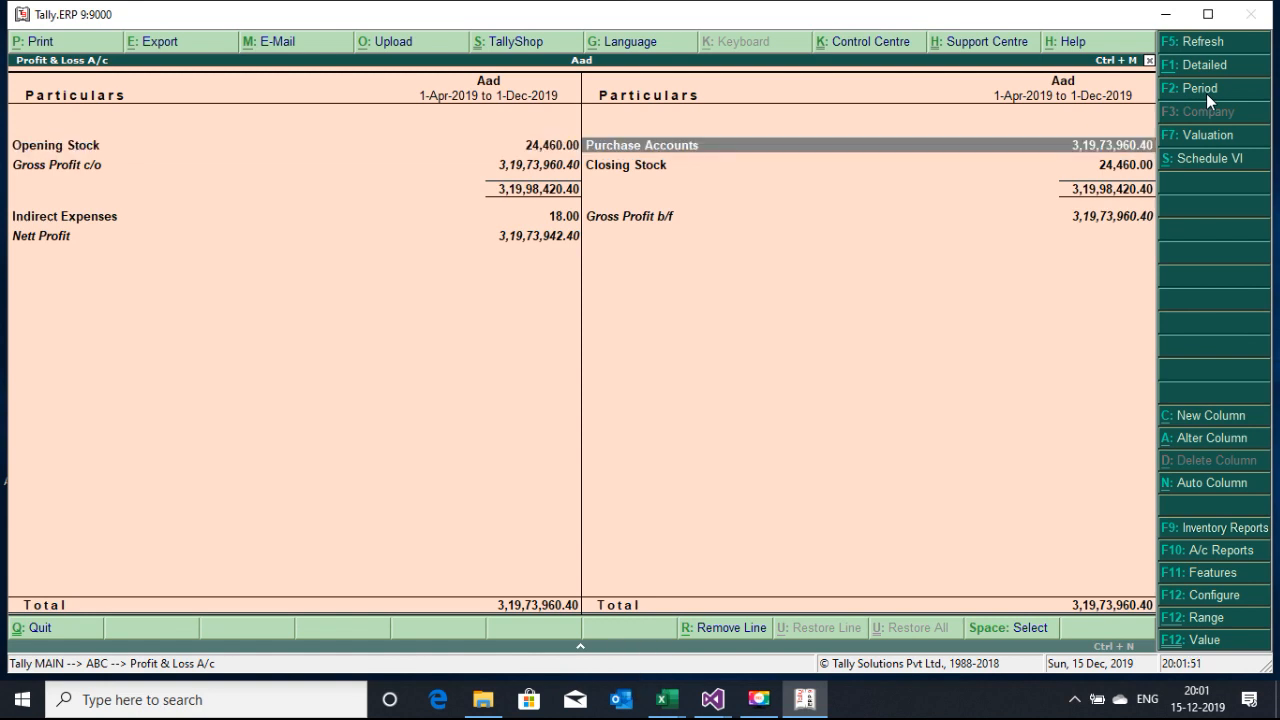
pyautogui.press('Return')
pyautogui.press('Return')
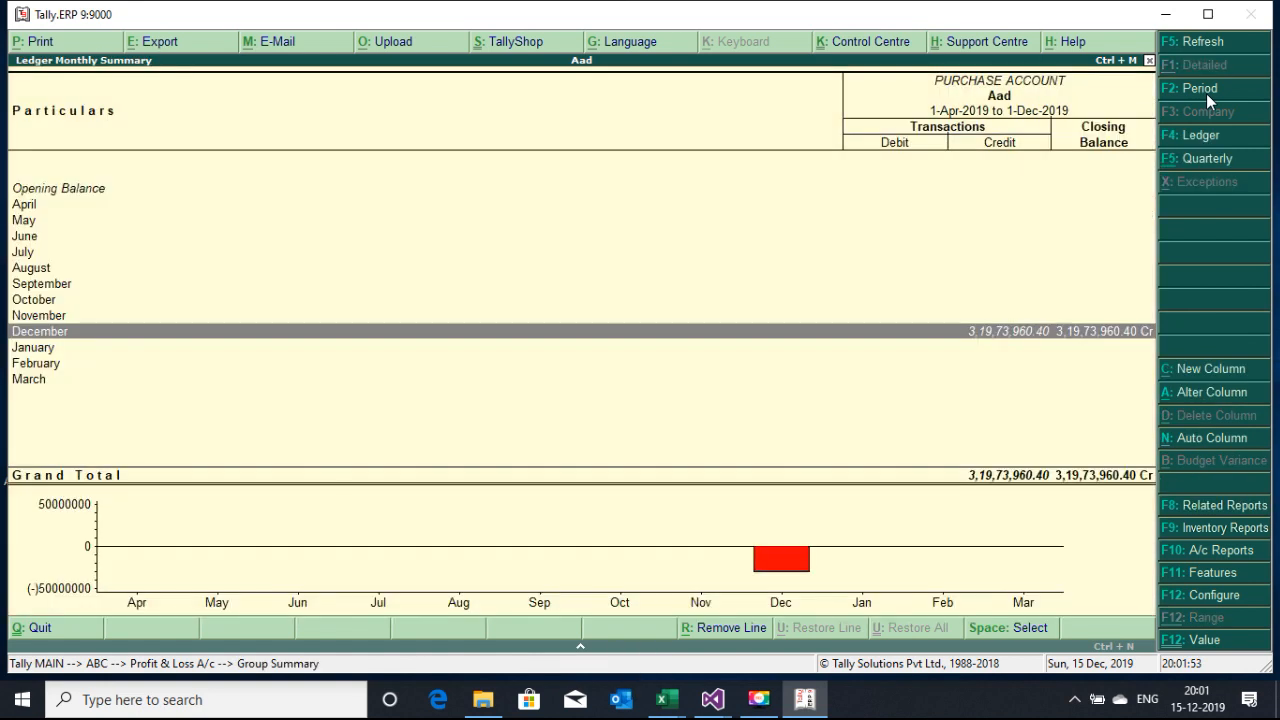
pyautogui.press('Return')
pyautogui.press('Return')
pyautogui.press('Escape')
pyautogui.press('Escape')
pyautogui.press('Return')
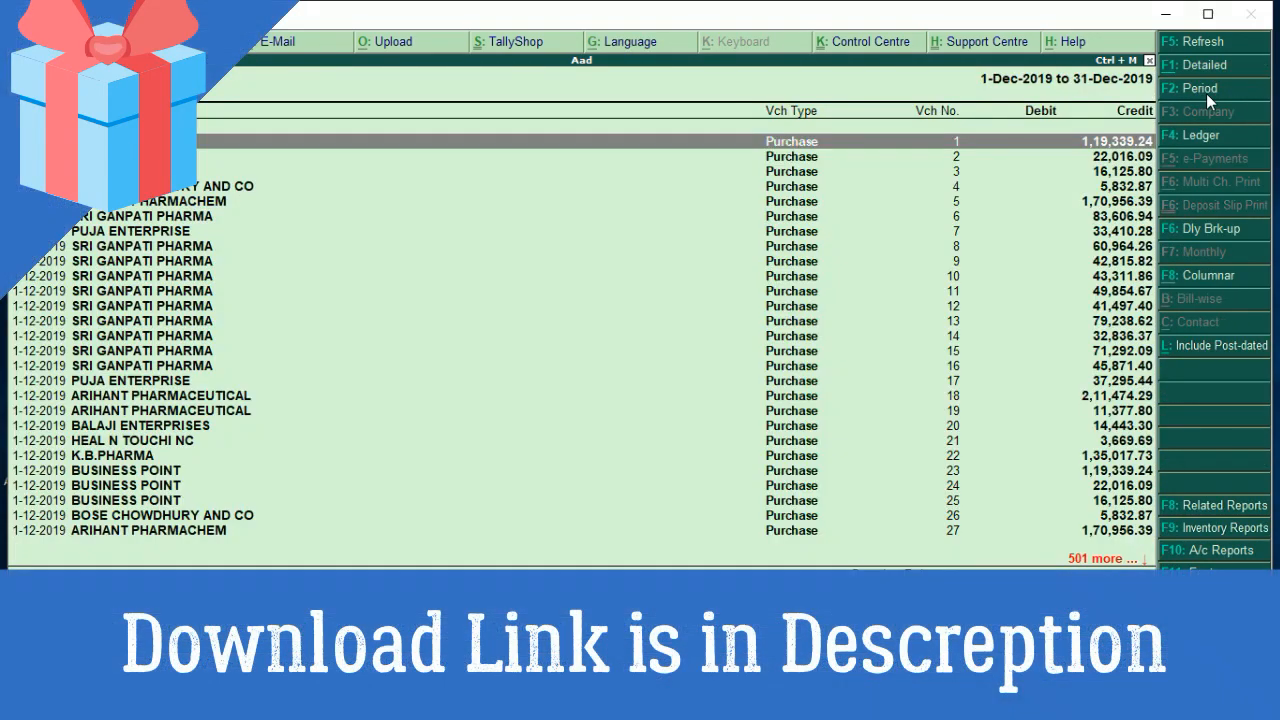
pyautogui.press('Escape')
pyautogui.press('Escape')
pyautogui.press('Escape')
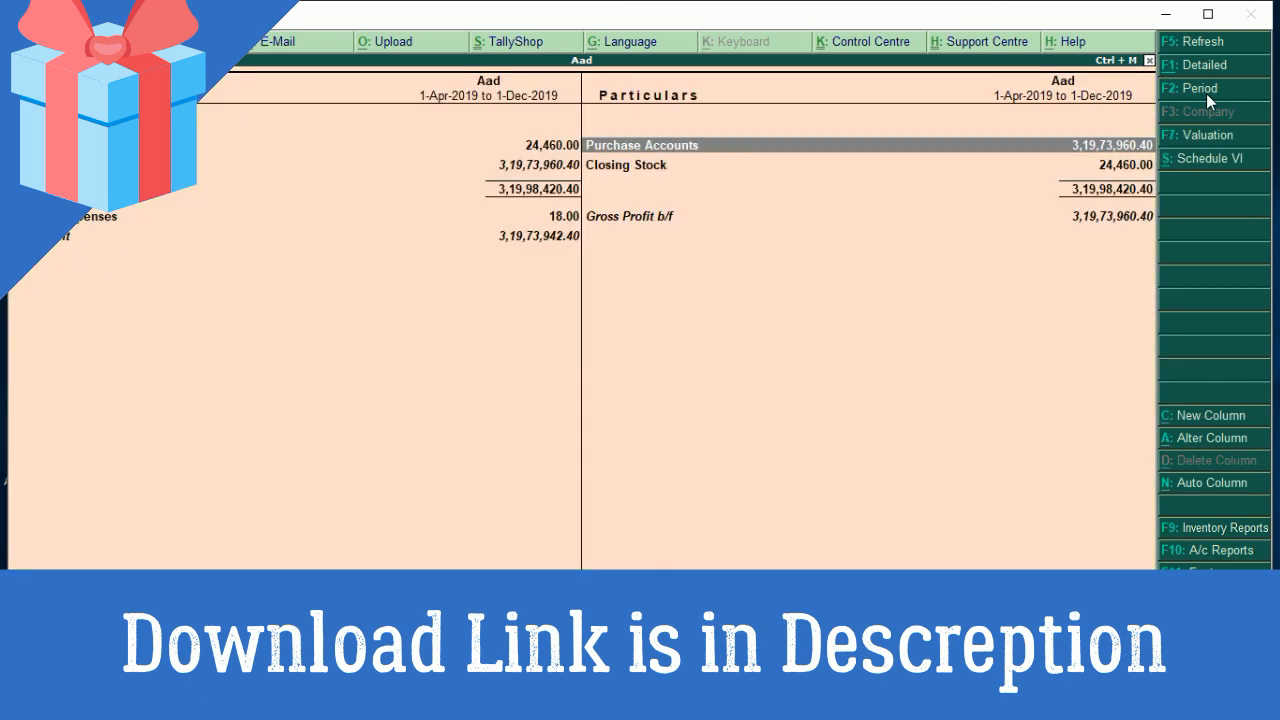
# Step: Open the Balance Sheet and drill down into Current Liabilities to examine its group balances
pyautogui.press('Escape')
pyautogui.press('Up')
pyautogui.press('Return')
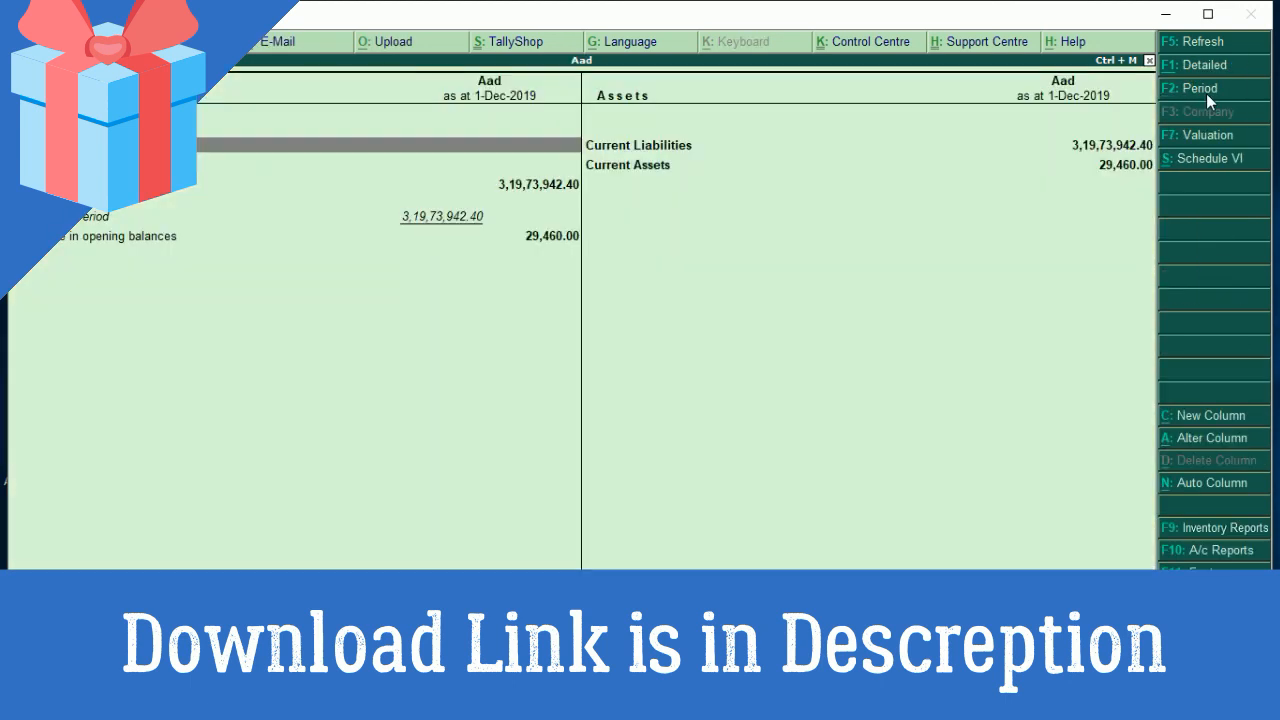
pyautogui.press('Down')
pyautogui.press('Down')
pyautogui.press('Right')
pyautogui.press('Up')
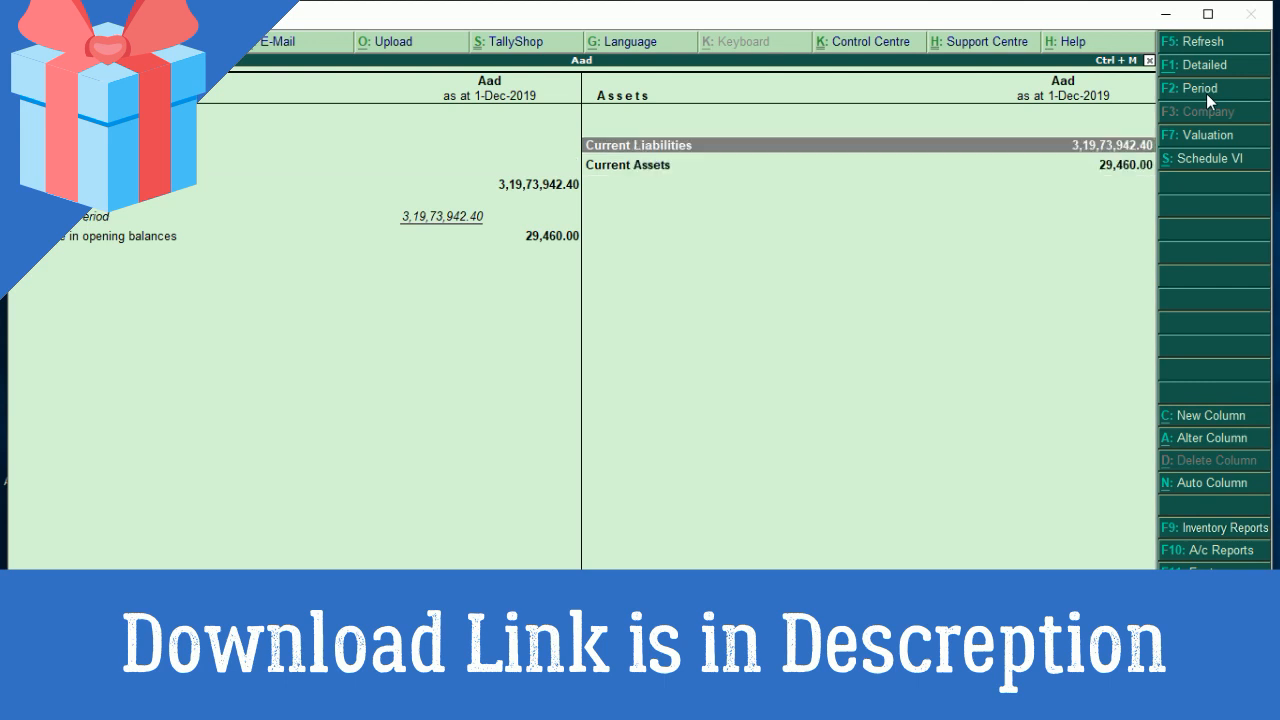
pyautogui.press('Return')
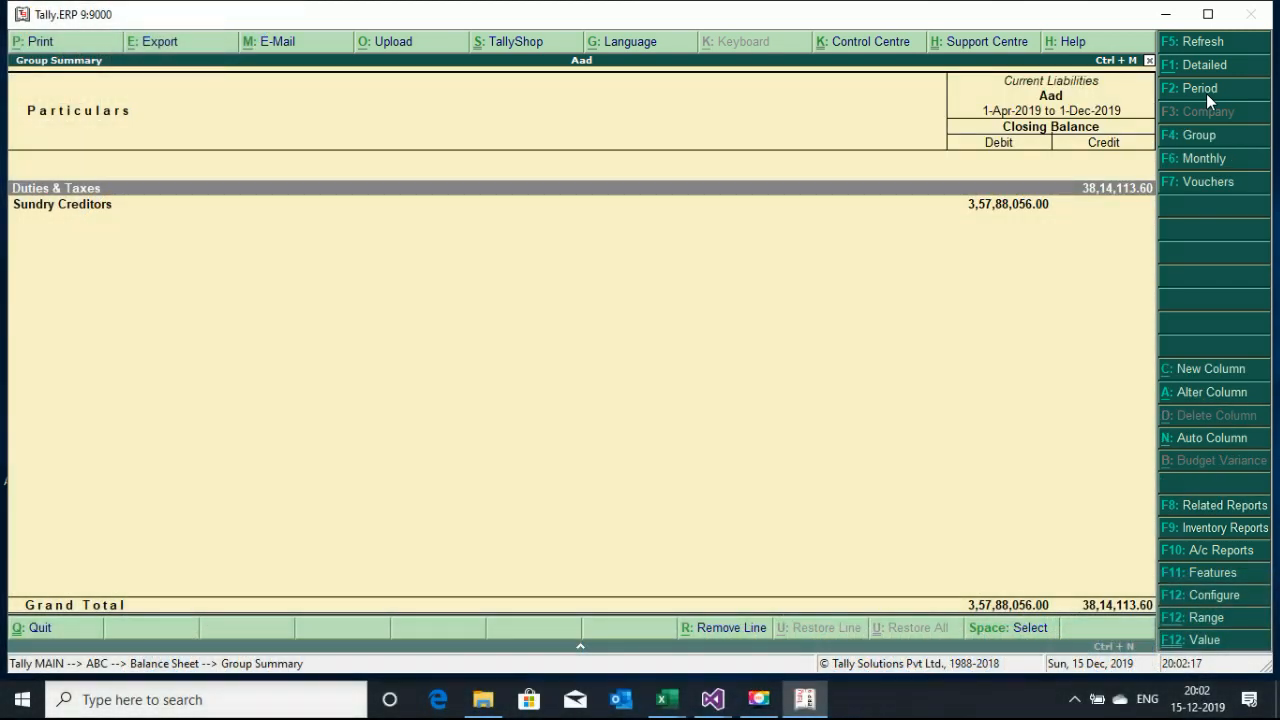
pyautogui.press('Down')
pyautogui.press('Up')
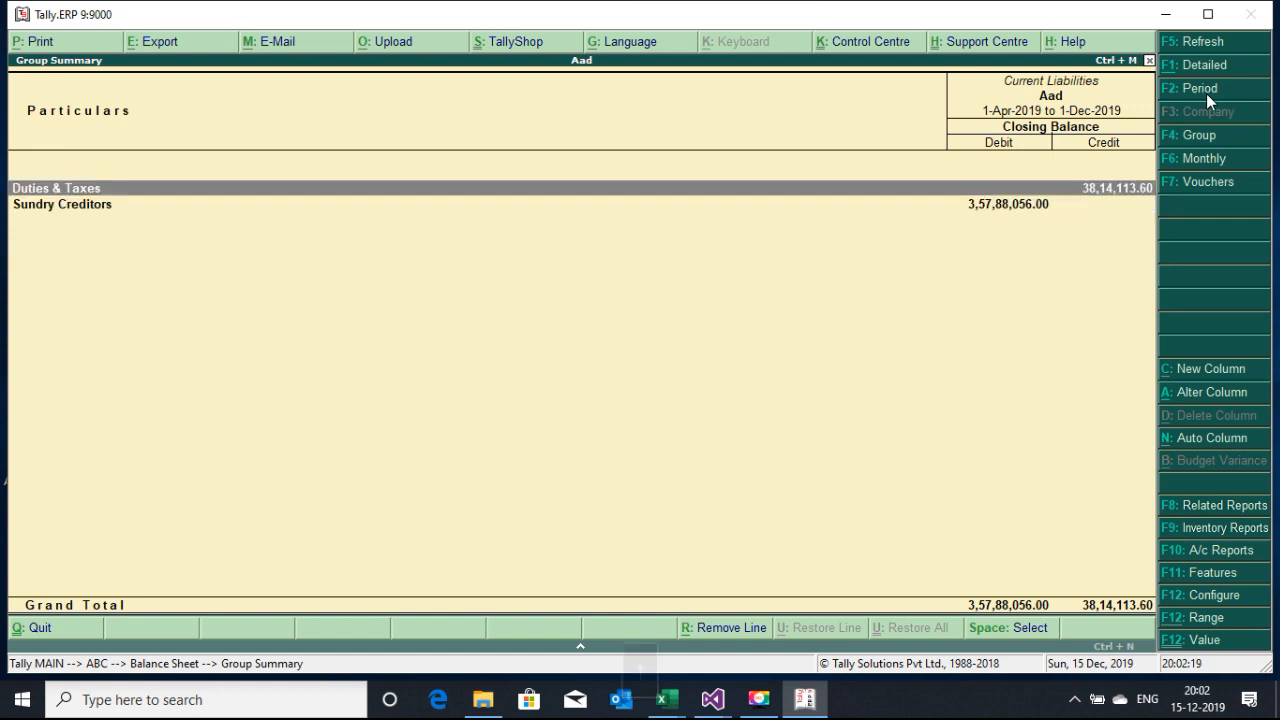
pyautogui.press('Down')
pyautogui.press('Up')
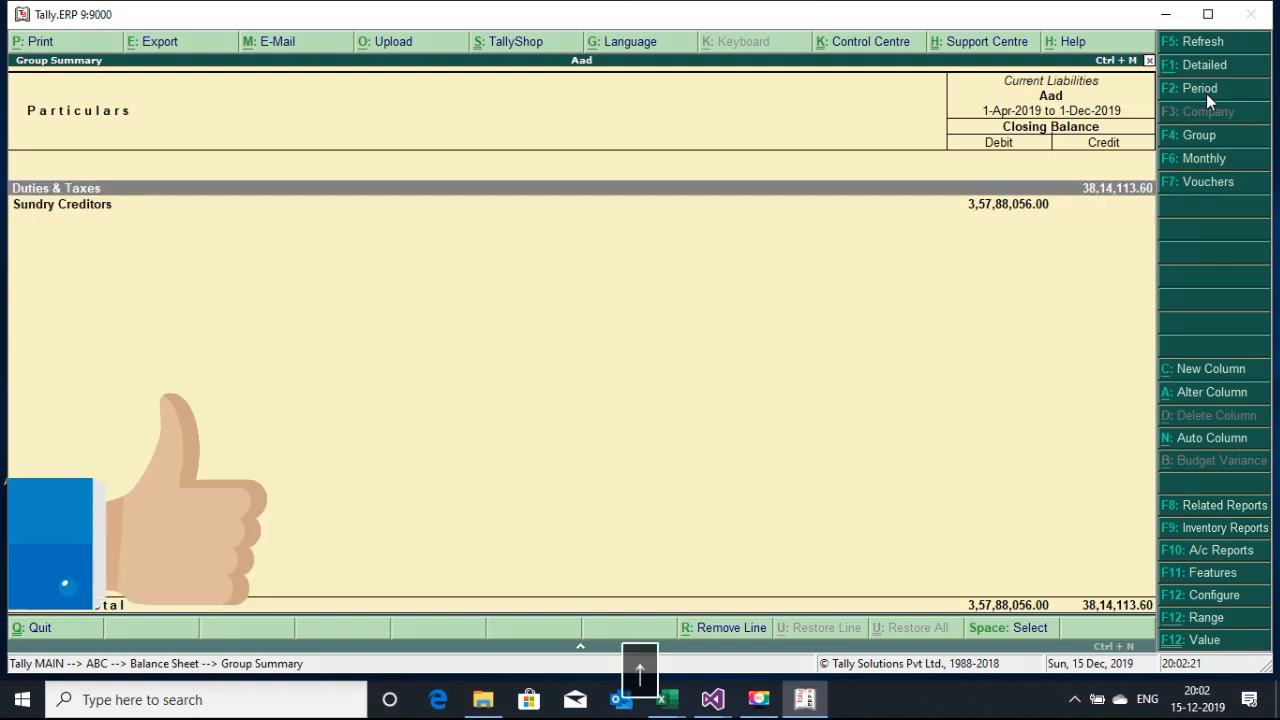
# Step: Drill down through Duties & Taxes to the December entries of CGST, and return to the Current Liabilities summary
pyautogui.press('Return')
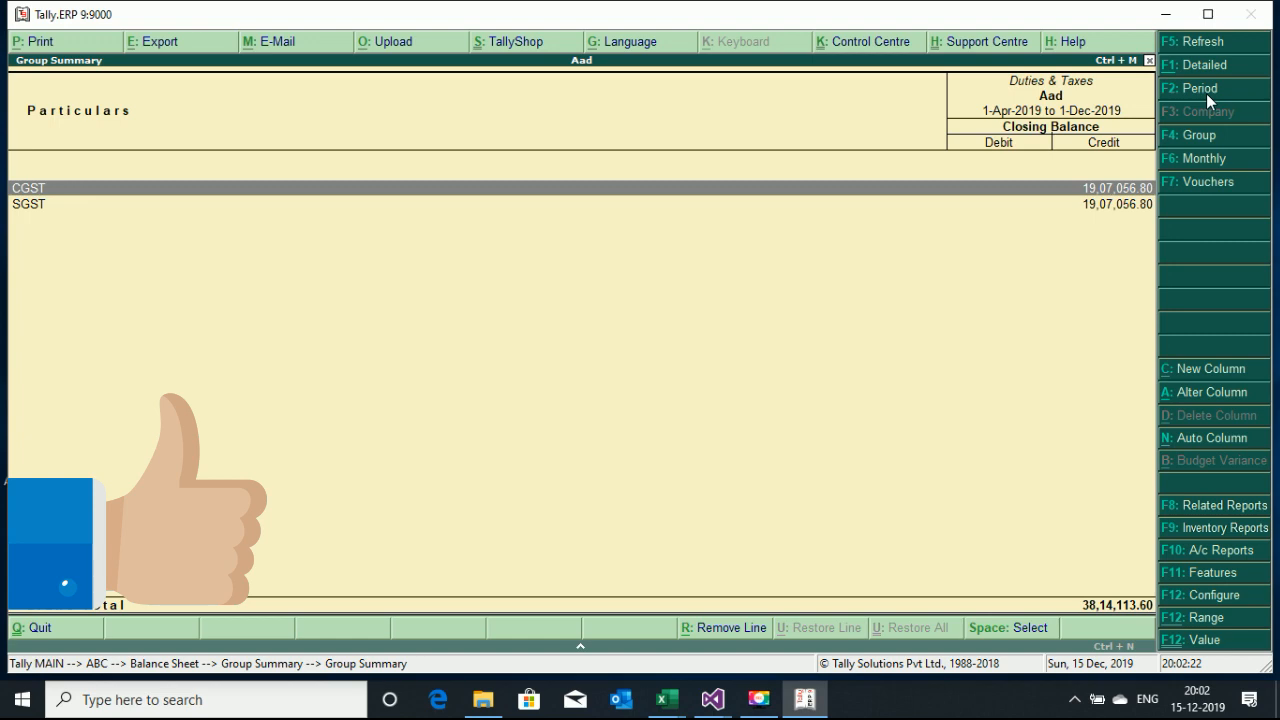
pyautogui.press('Return')
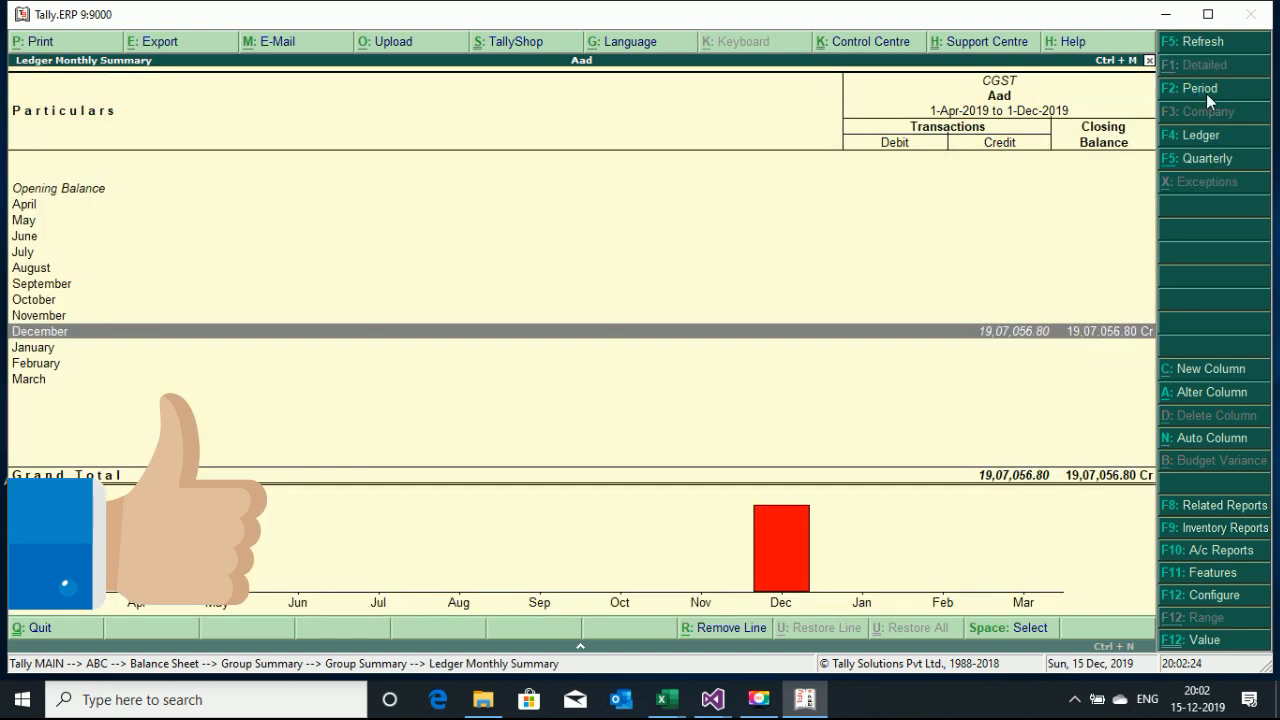
pyautogui.press('Return')
pyautogui.press('Escape')
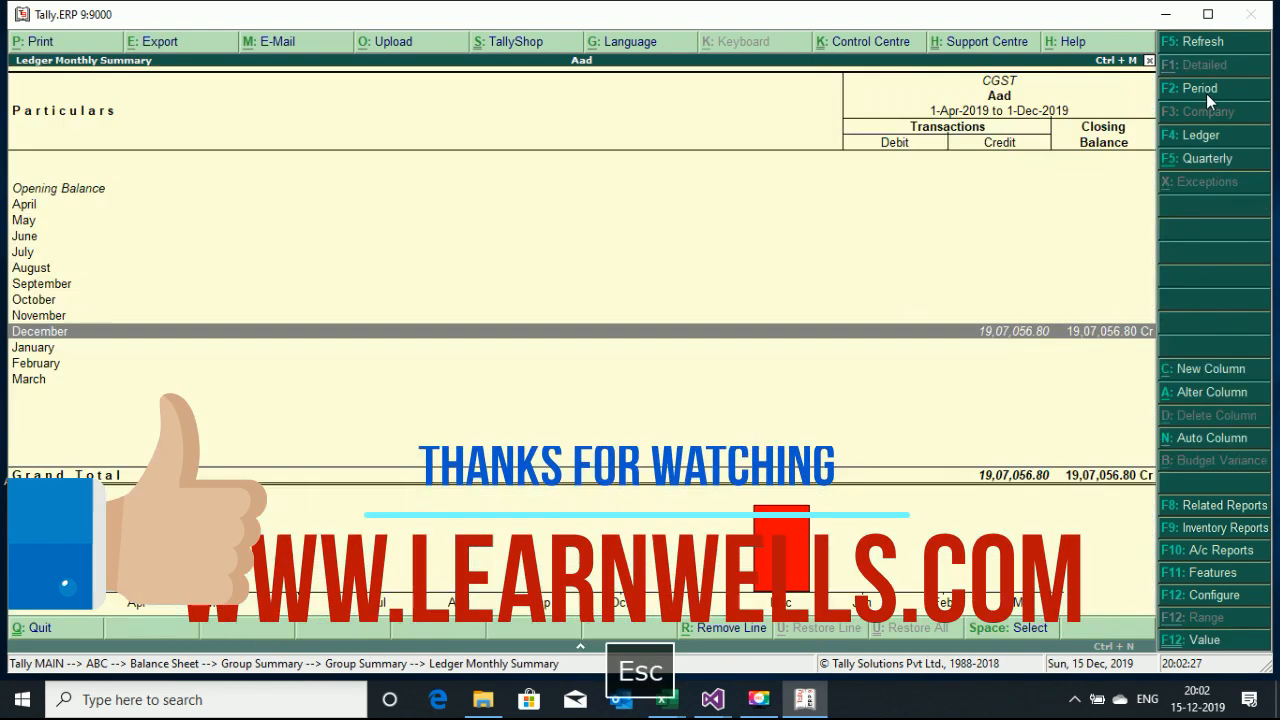
pyautogui.press('Escape')
pyautogui.press('Escape')
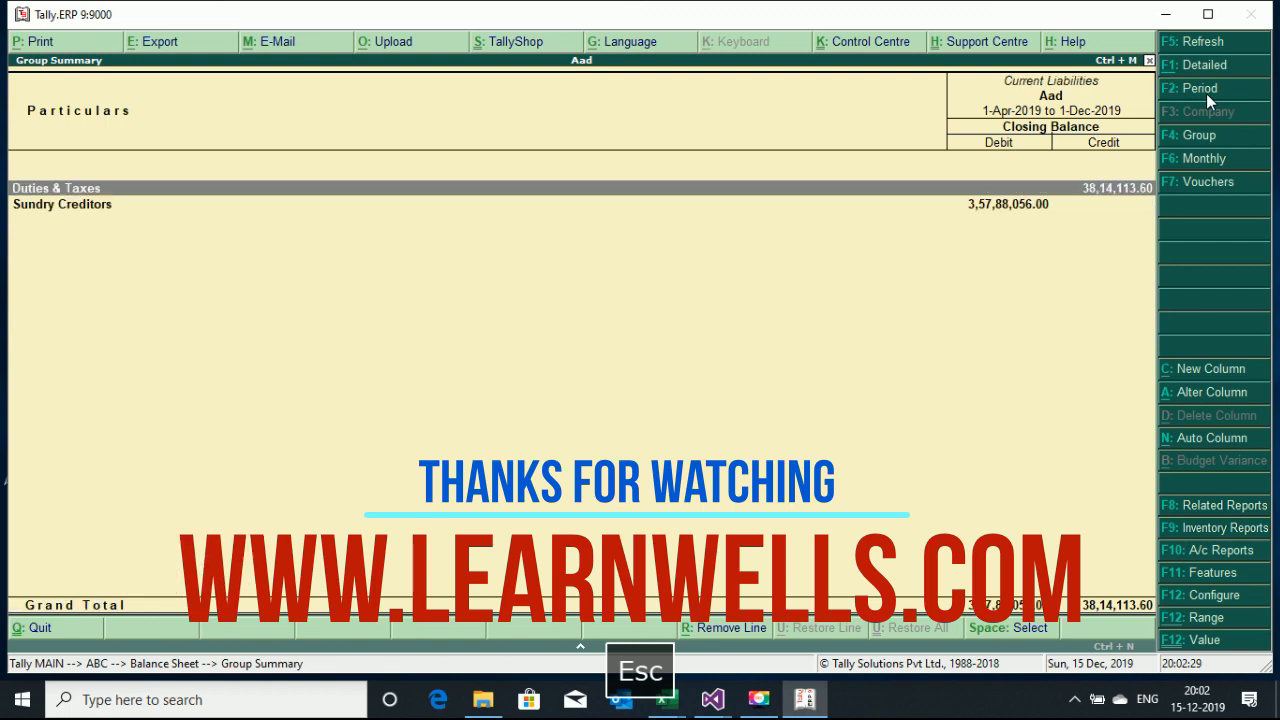
# Step: Open the Sundry Creditors group summary to review the closing balance of each supplier
pyautogui.press('Down')
pyautogui.press('Return')
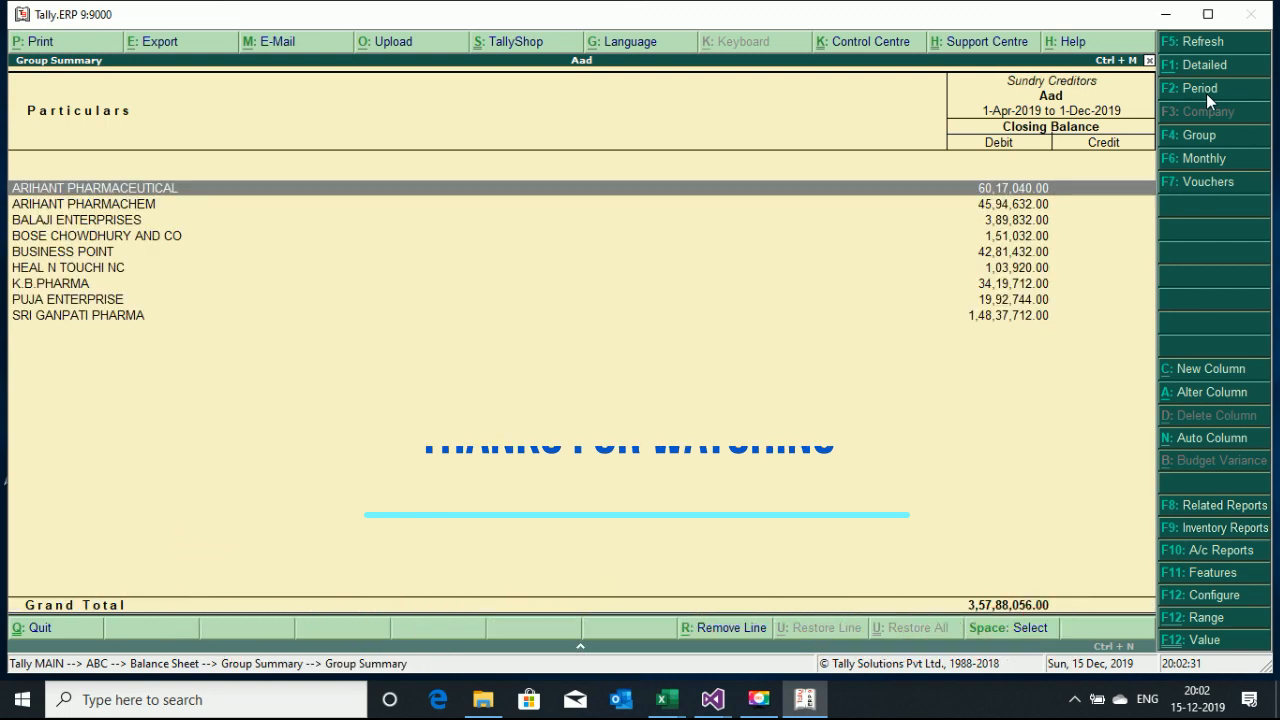